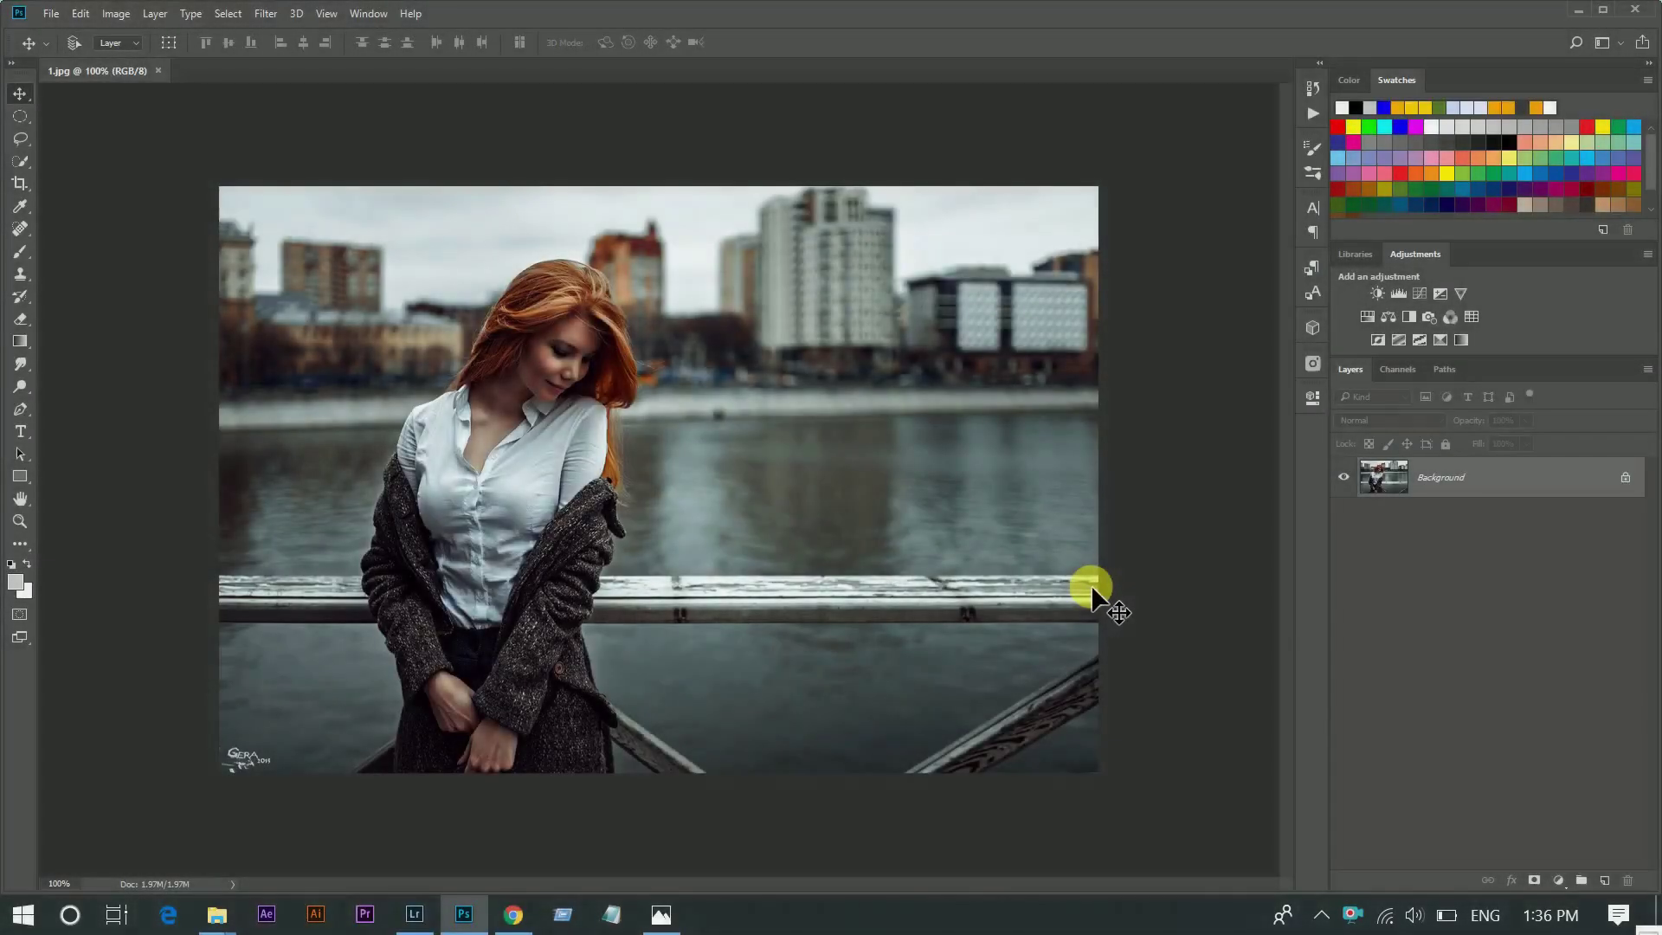
# - Duplicate the photo layer and convert the copy into a smart object
pyautogui.hotkey('ctrl', 'j')
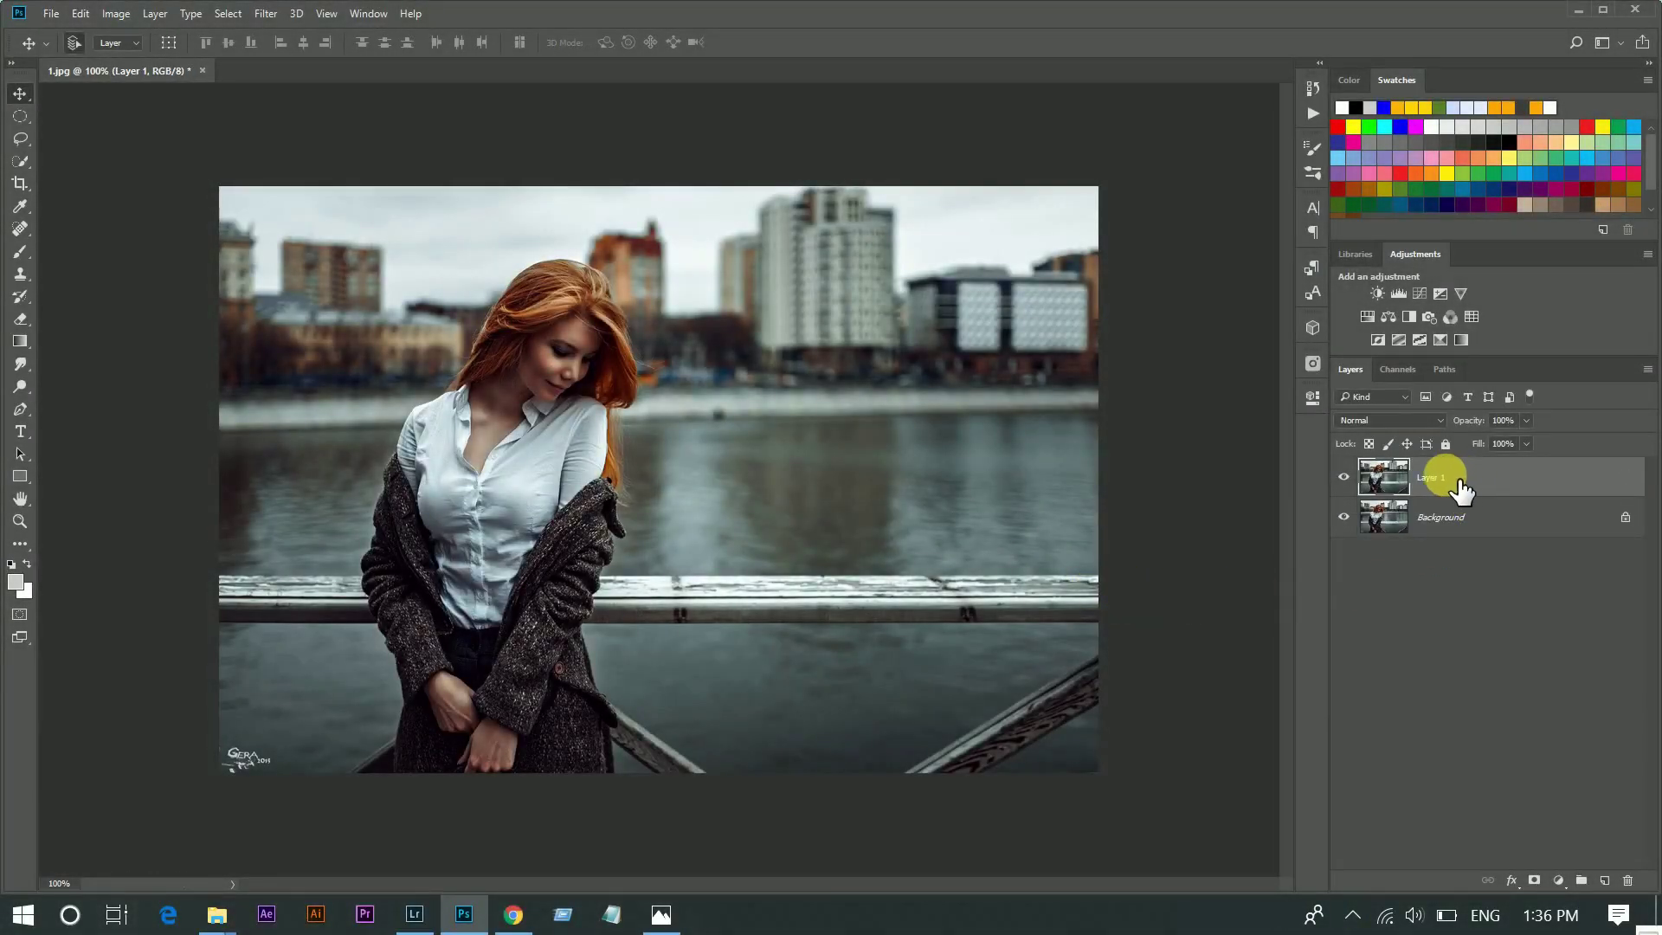
pyautogui.rightClick(1494, 480)
pyautogui.click(1117, 451)
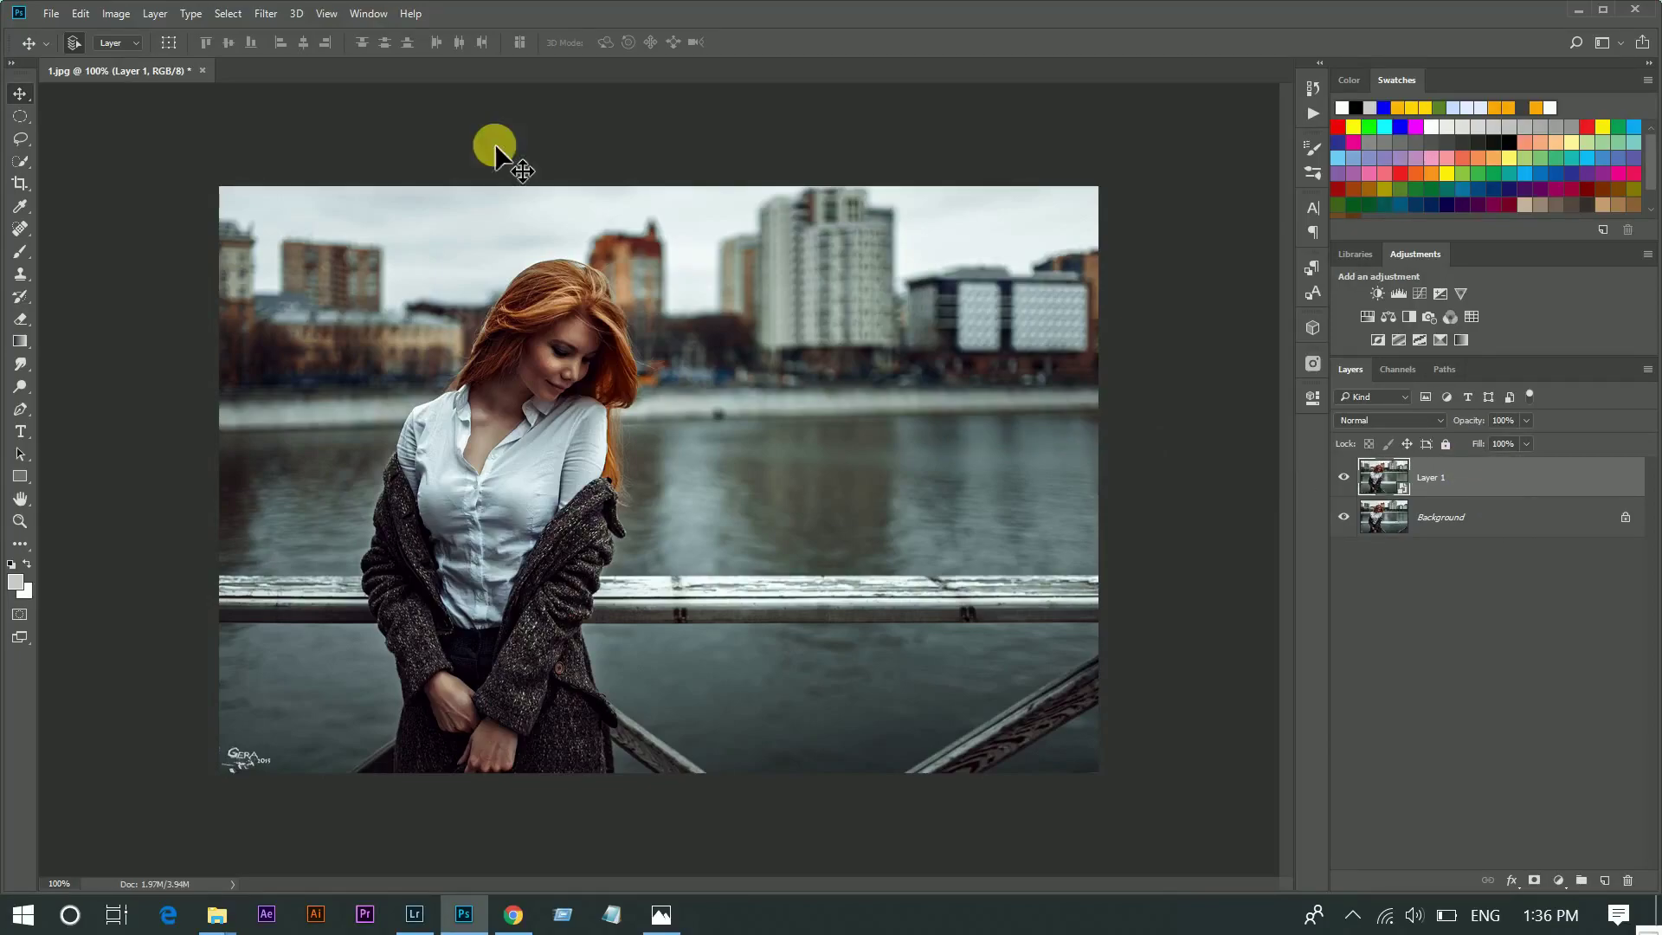
pyautogui.click(265, 13)
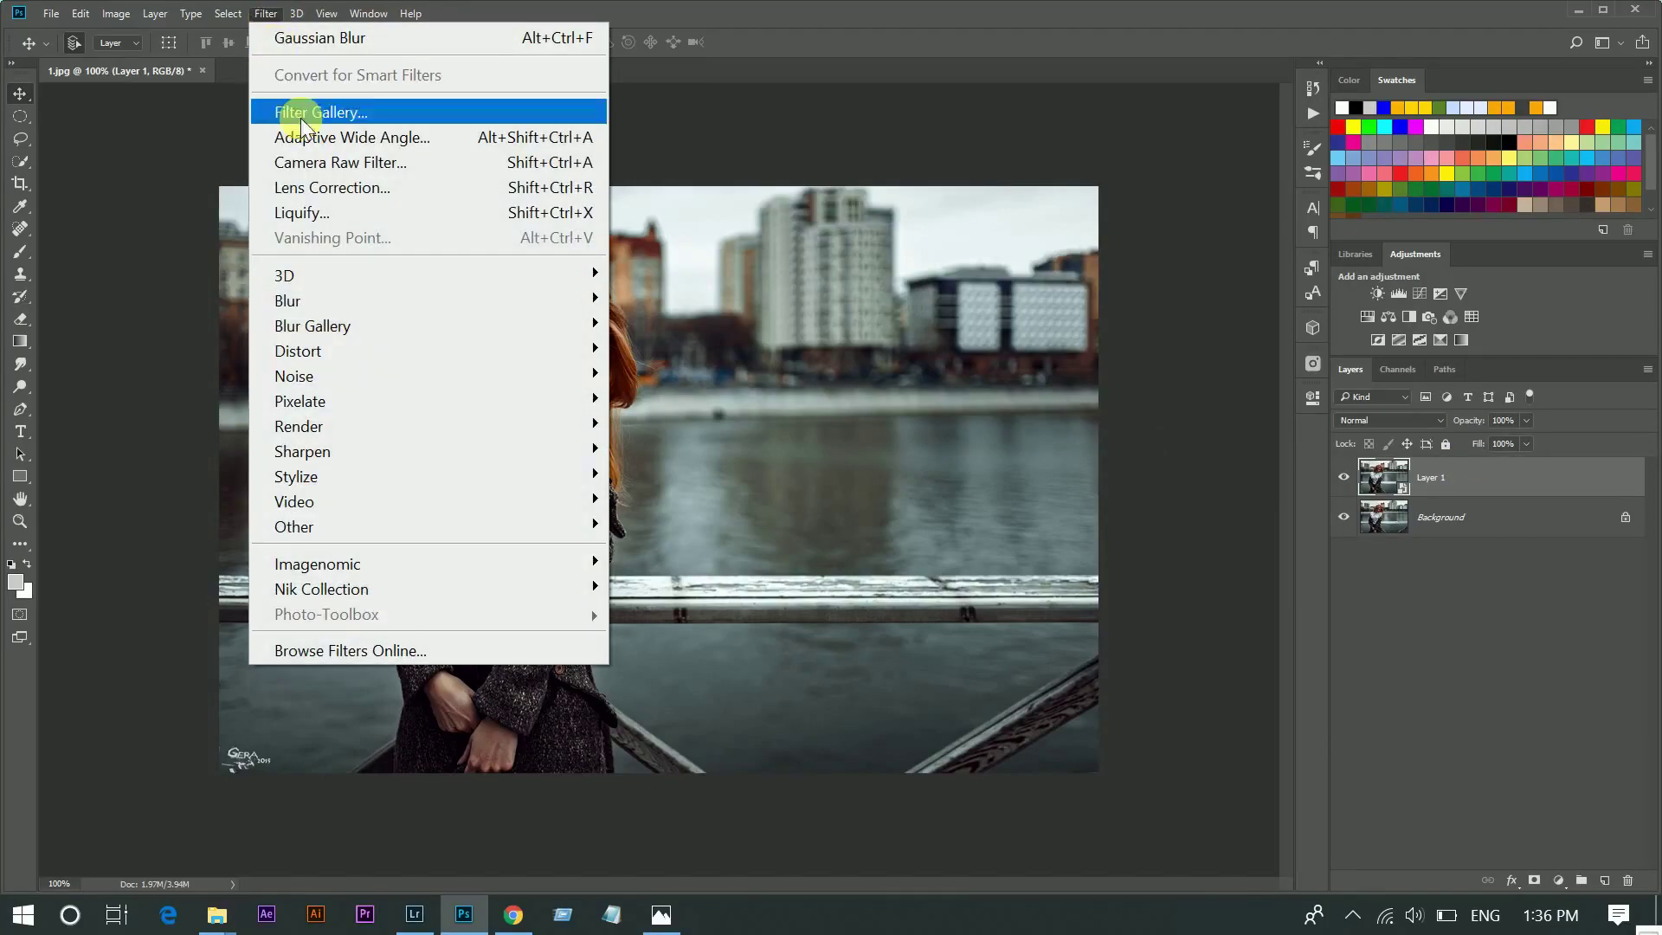
# - Launch Camera Raw on the smart object and set Temperature +14, Tint +15, Contrast +40
pyautogui.click(313, 164)
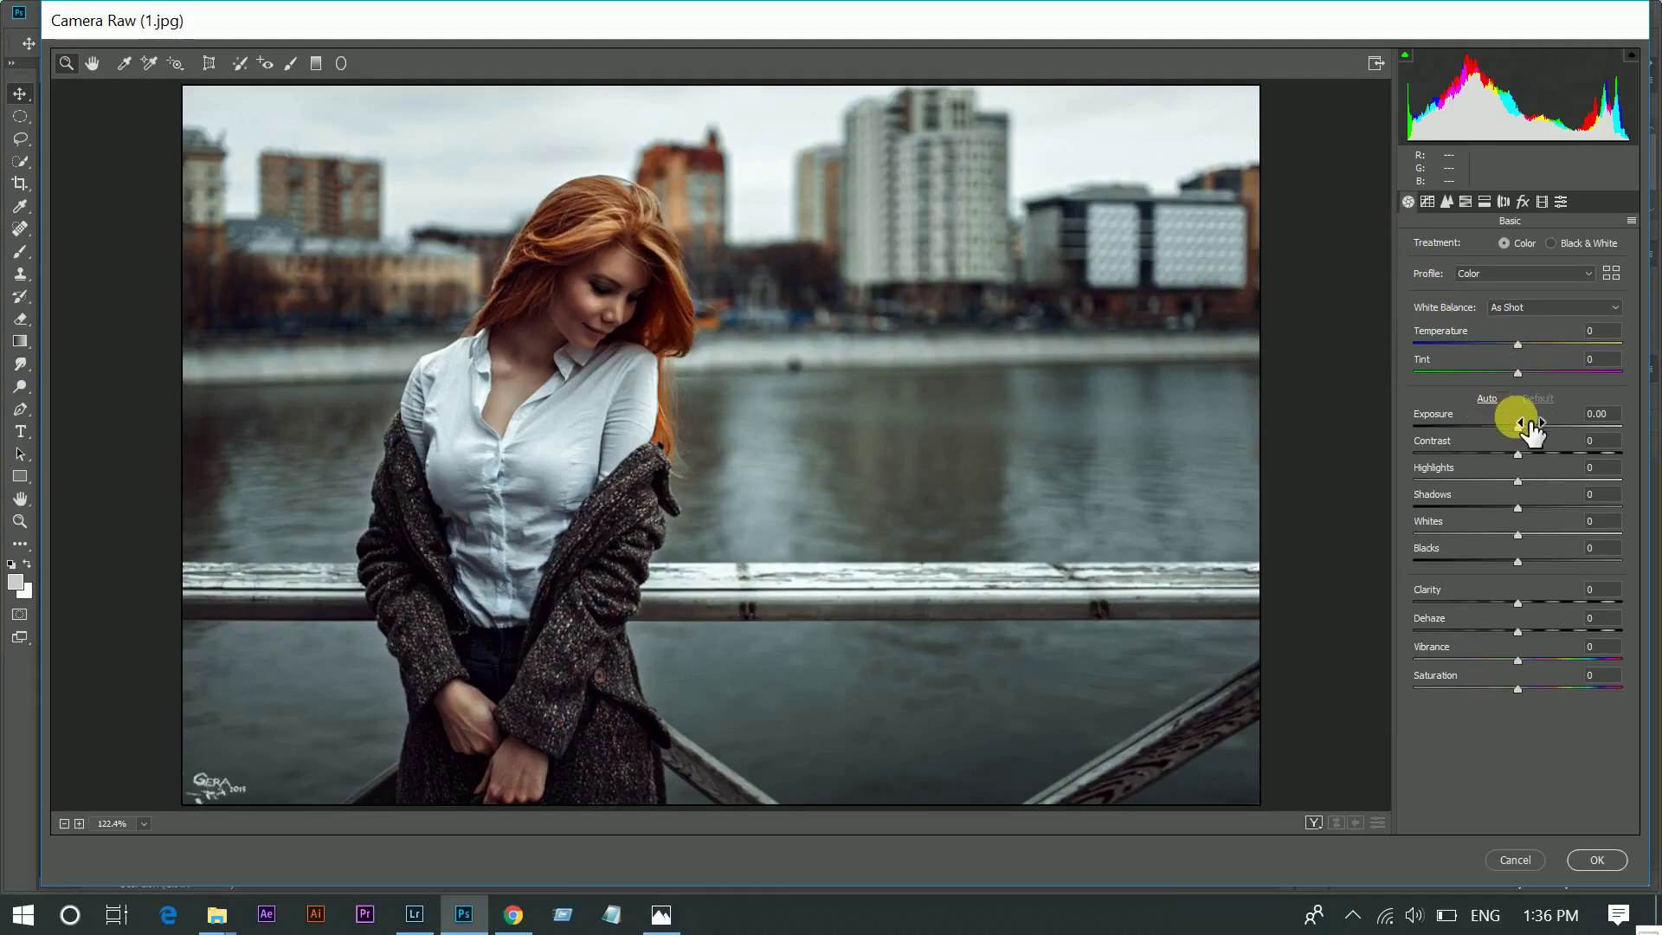
pyautogui.click(1535, 344)
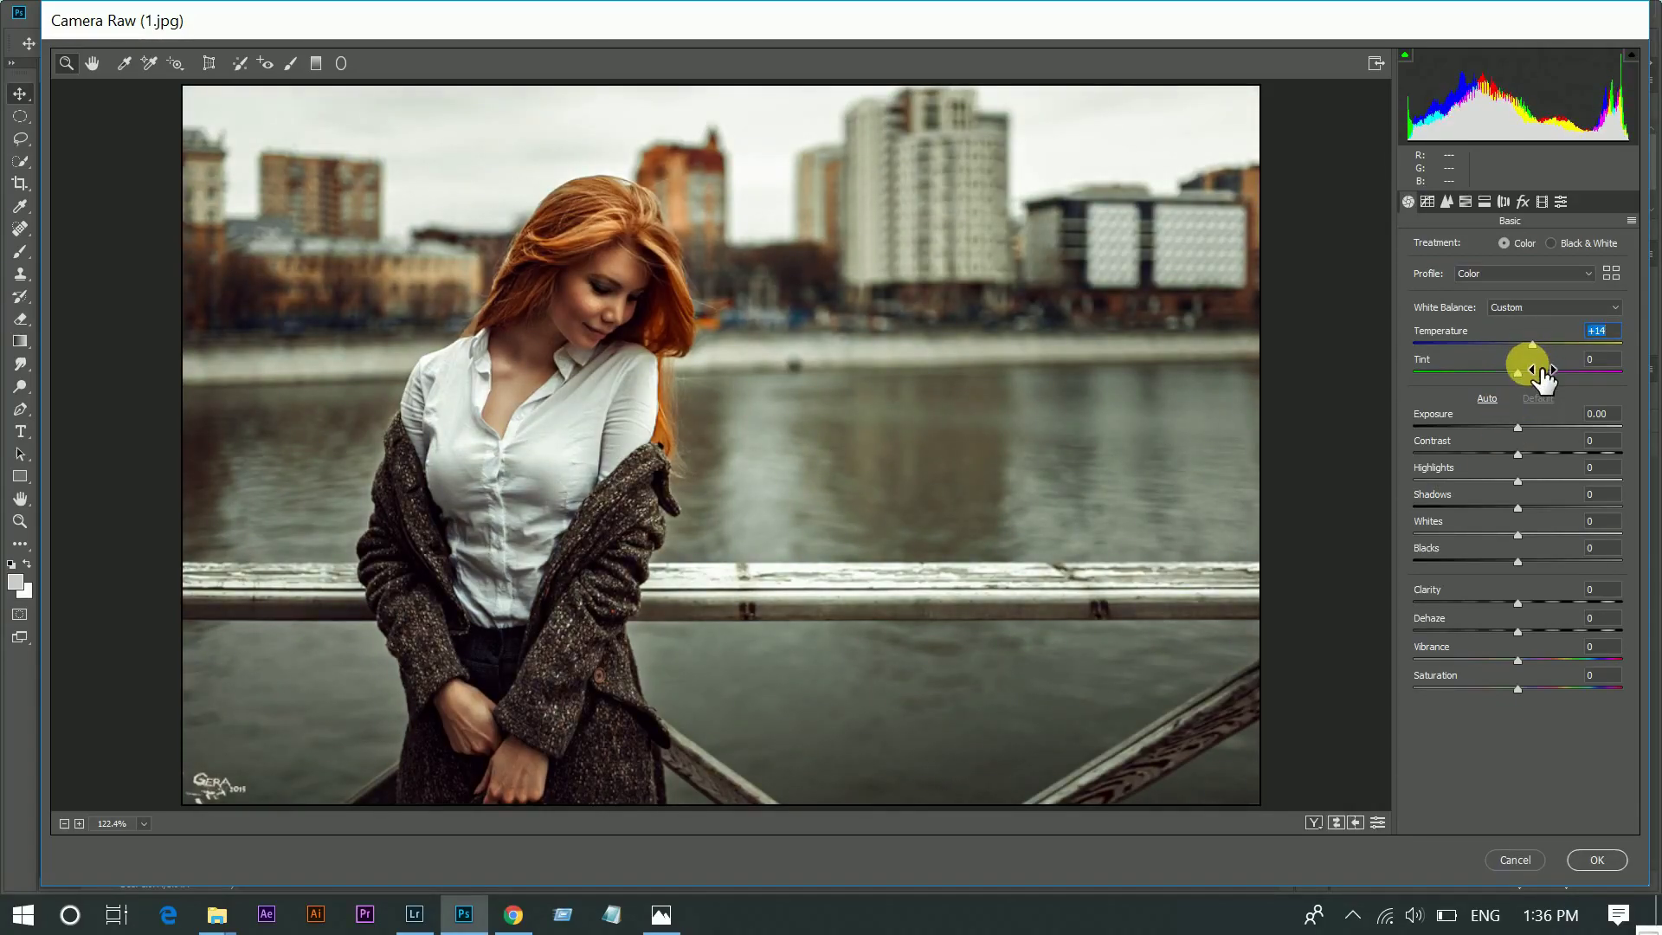
pyautogui.click(1537, 372)
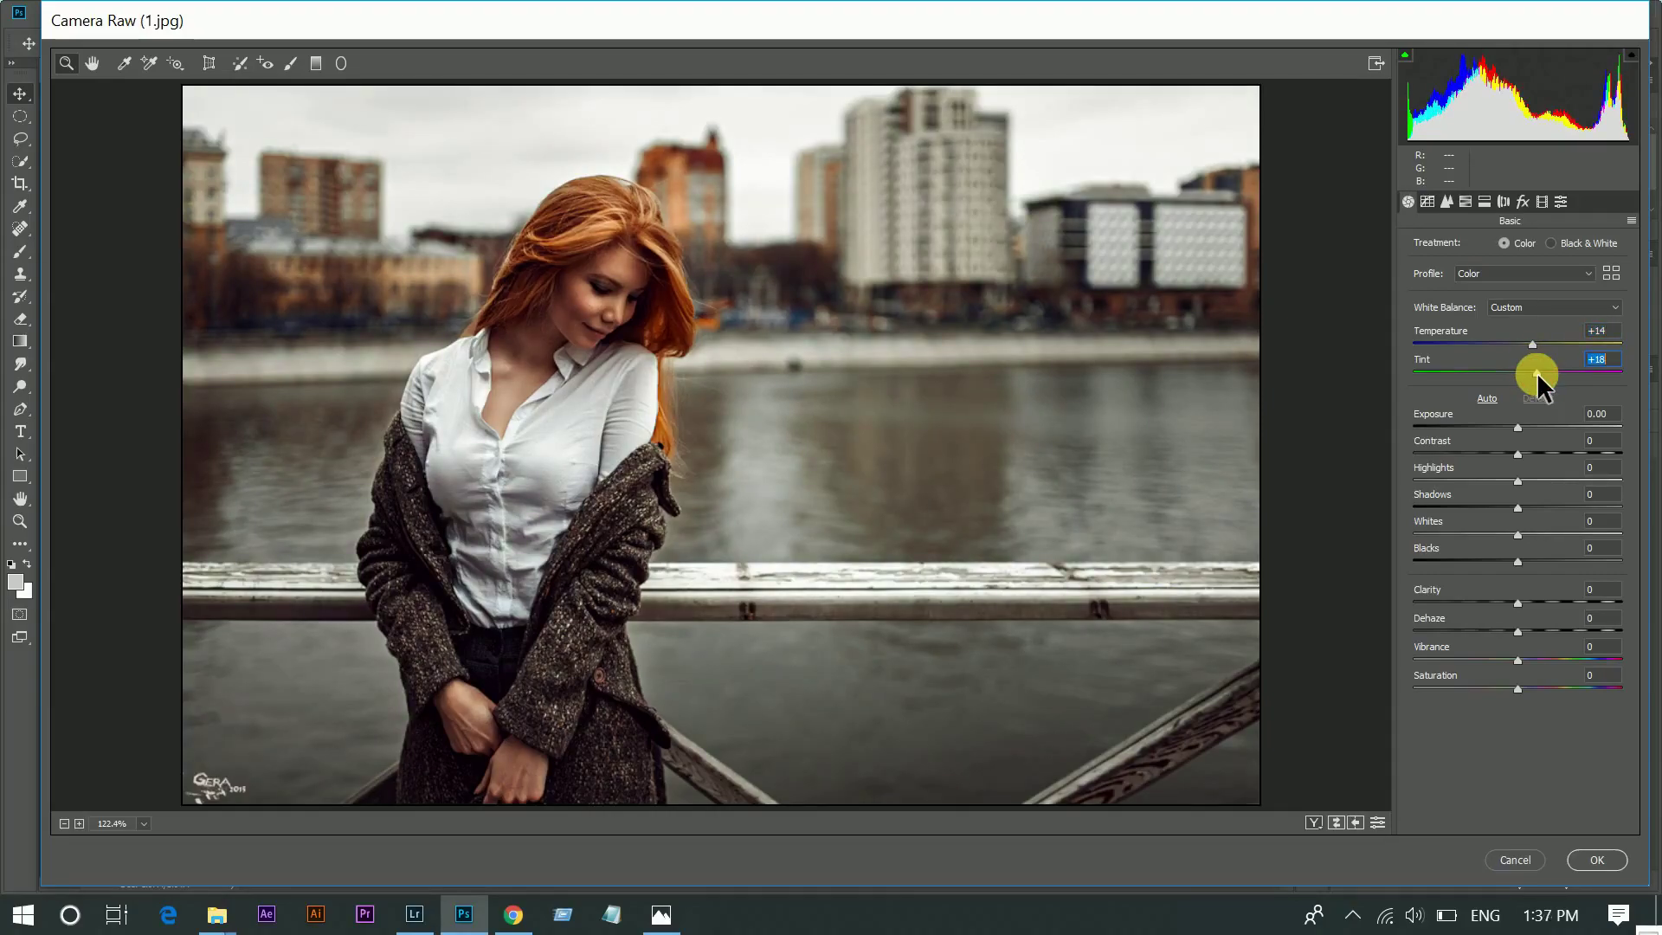
pyautogui.moveTo(1536, 372); pyautogui.dragTo(1534, 372)
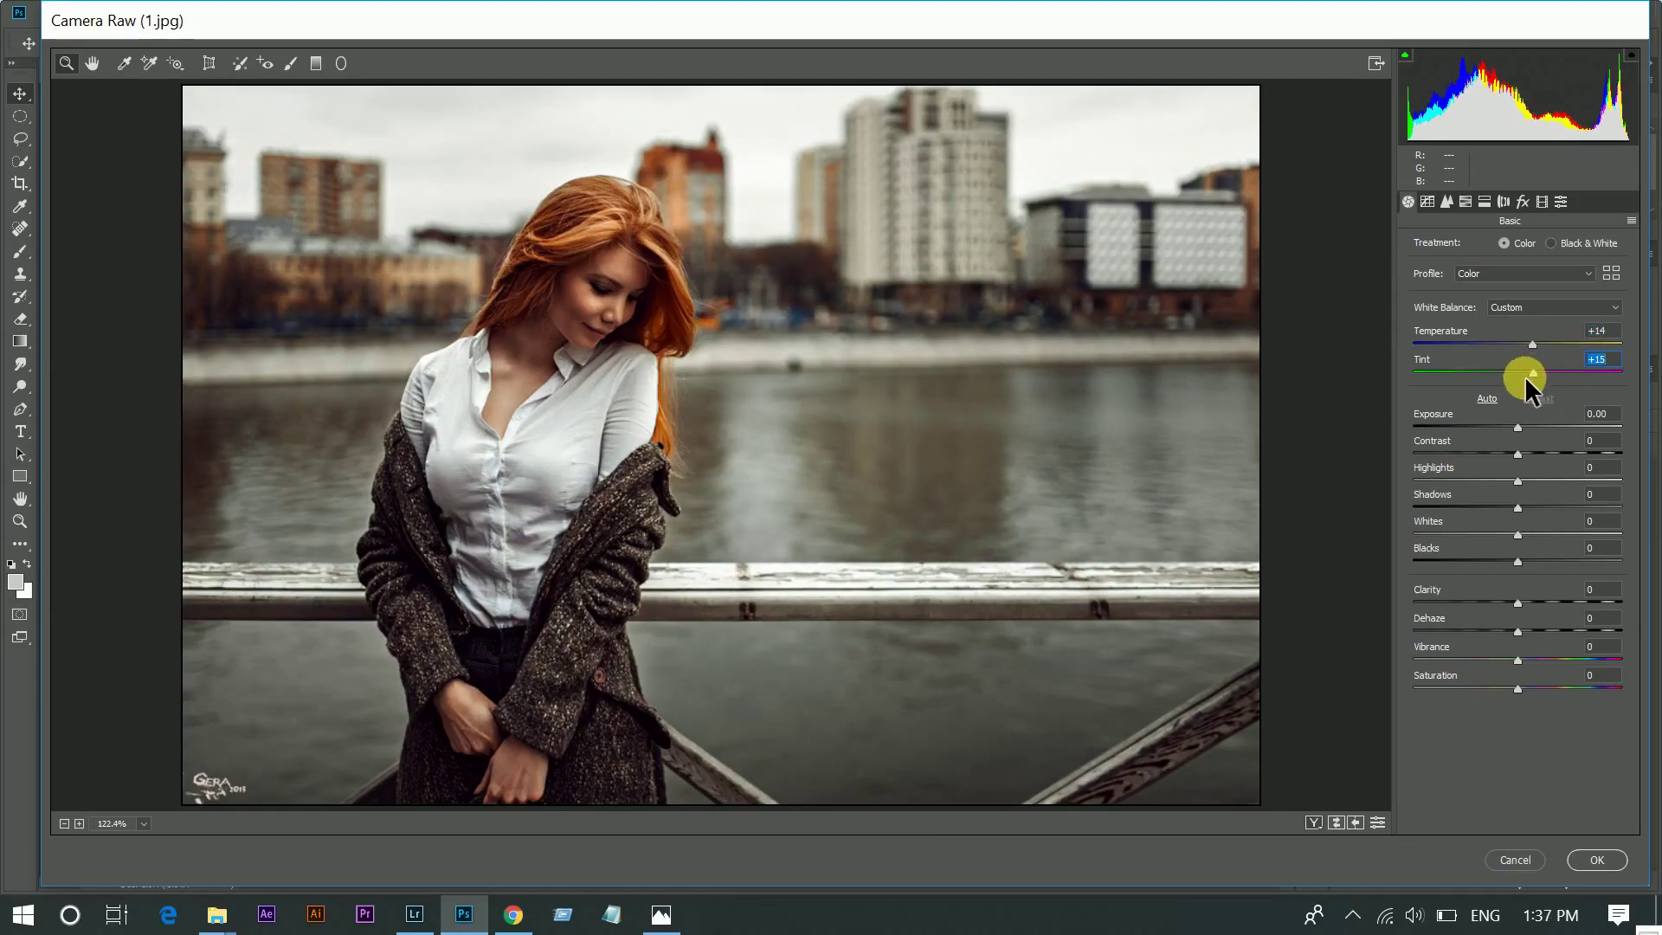
pyautogui.click(1538, 451)
pyautogui.moveTo(1539, 450); pyautogui.dragTo(1560, 454)
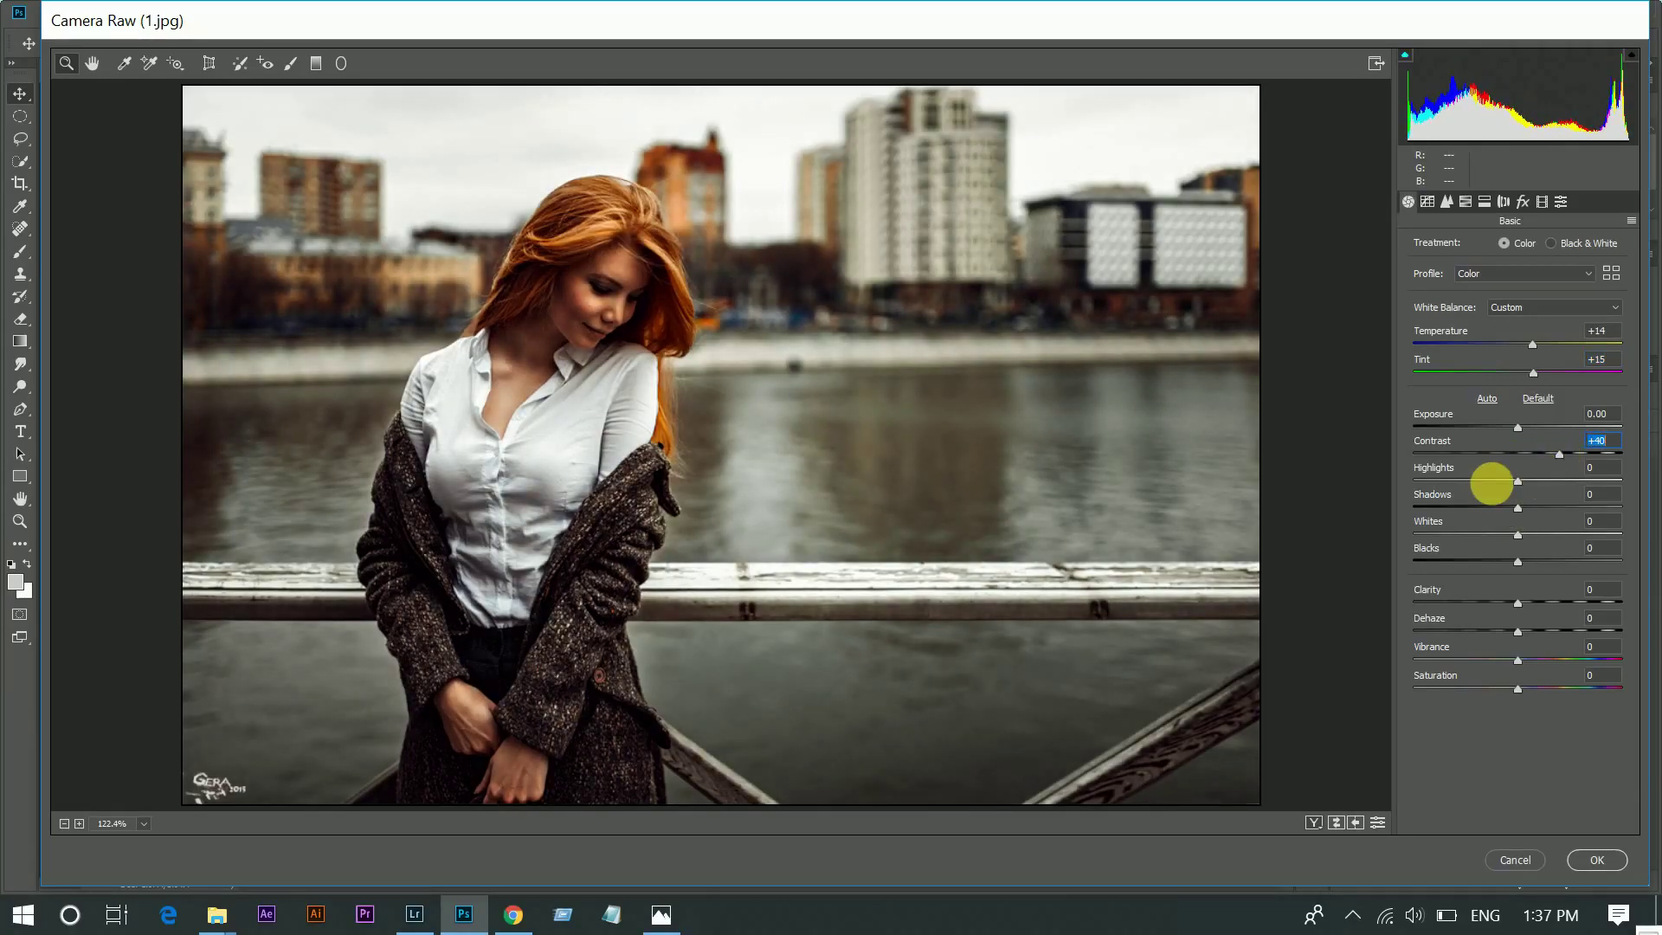
# - Set Highlights to -100, Shadows to +30, Whites to -65 and Blacks to -45
pyautogui.moveTo(1495, 481); pyautogui.dragTo(1243, 482)
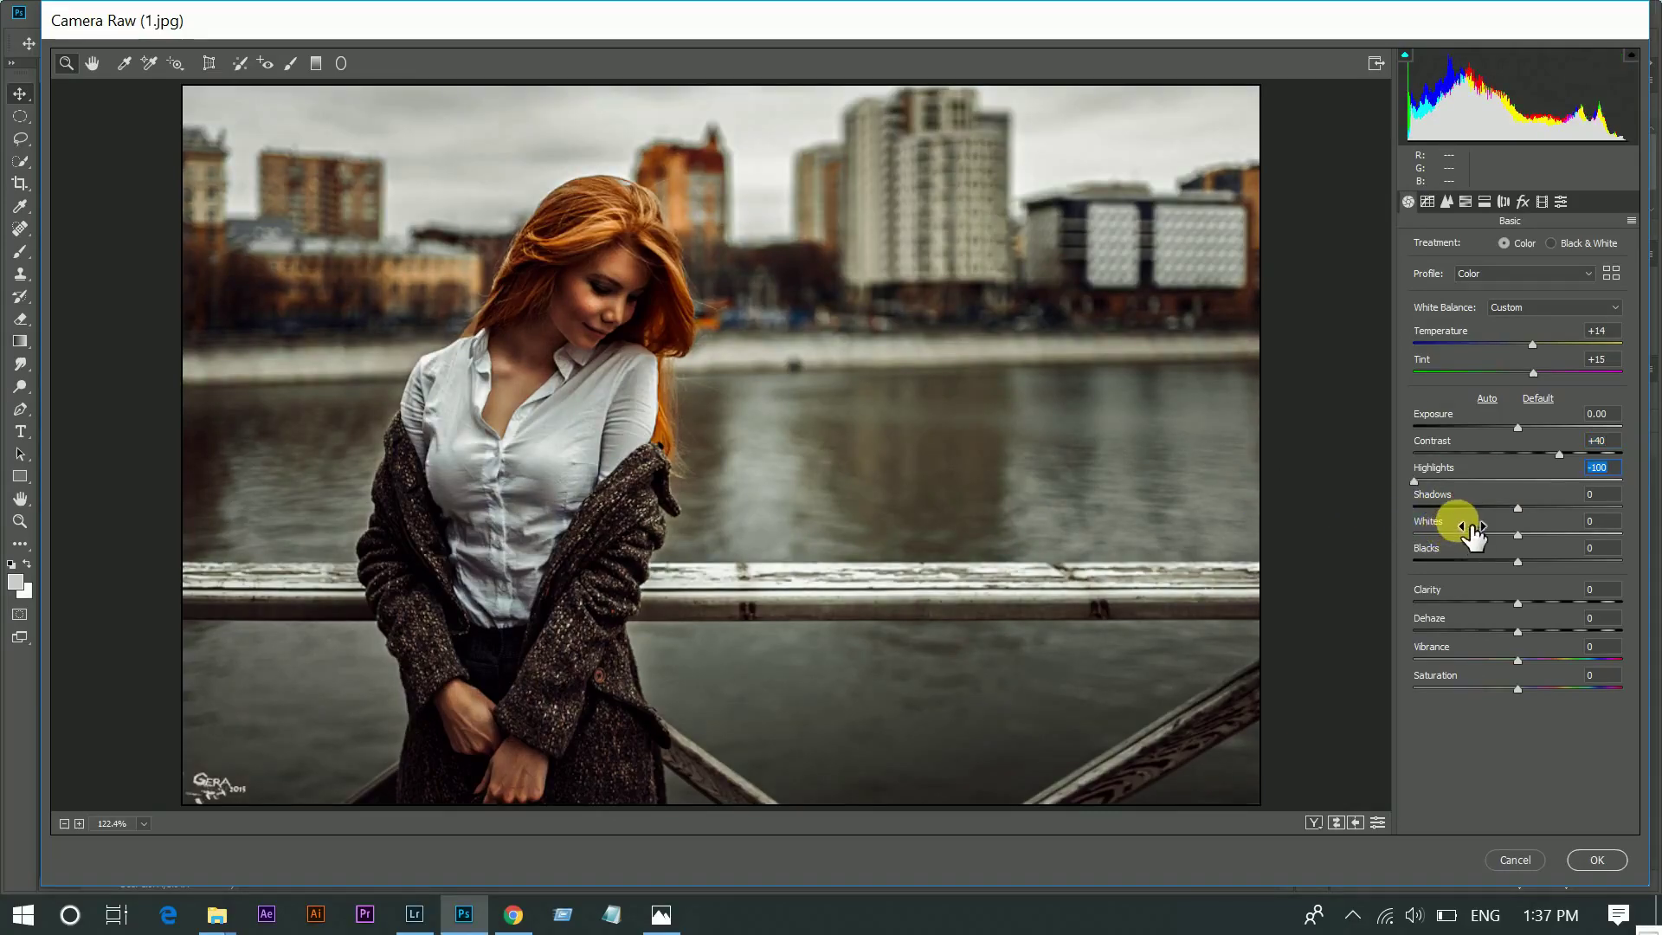
pyautogui.click(1540, 505)
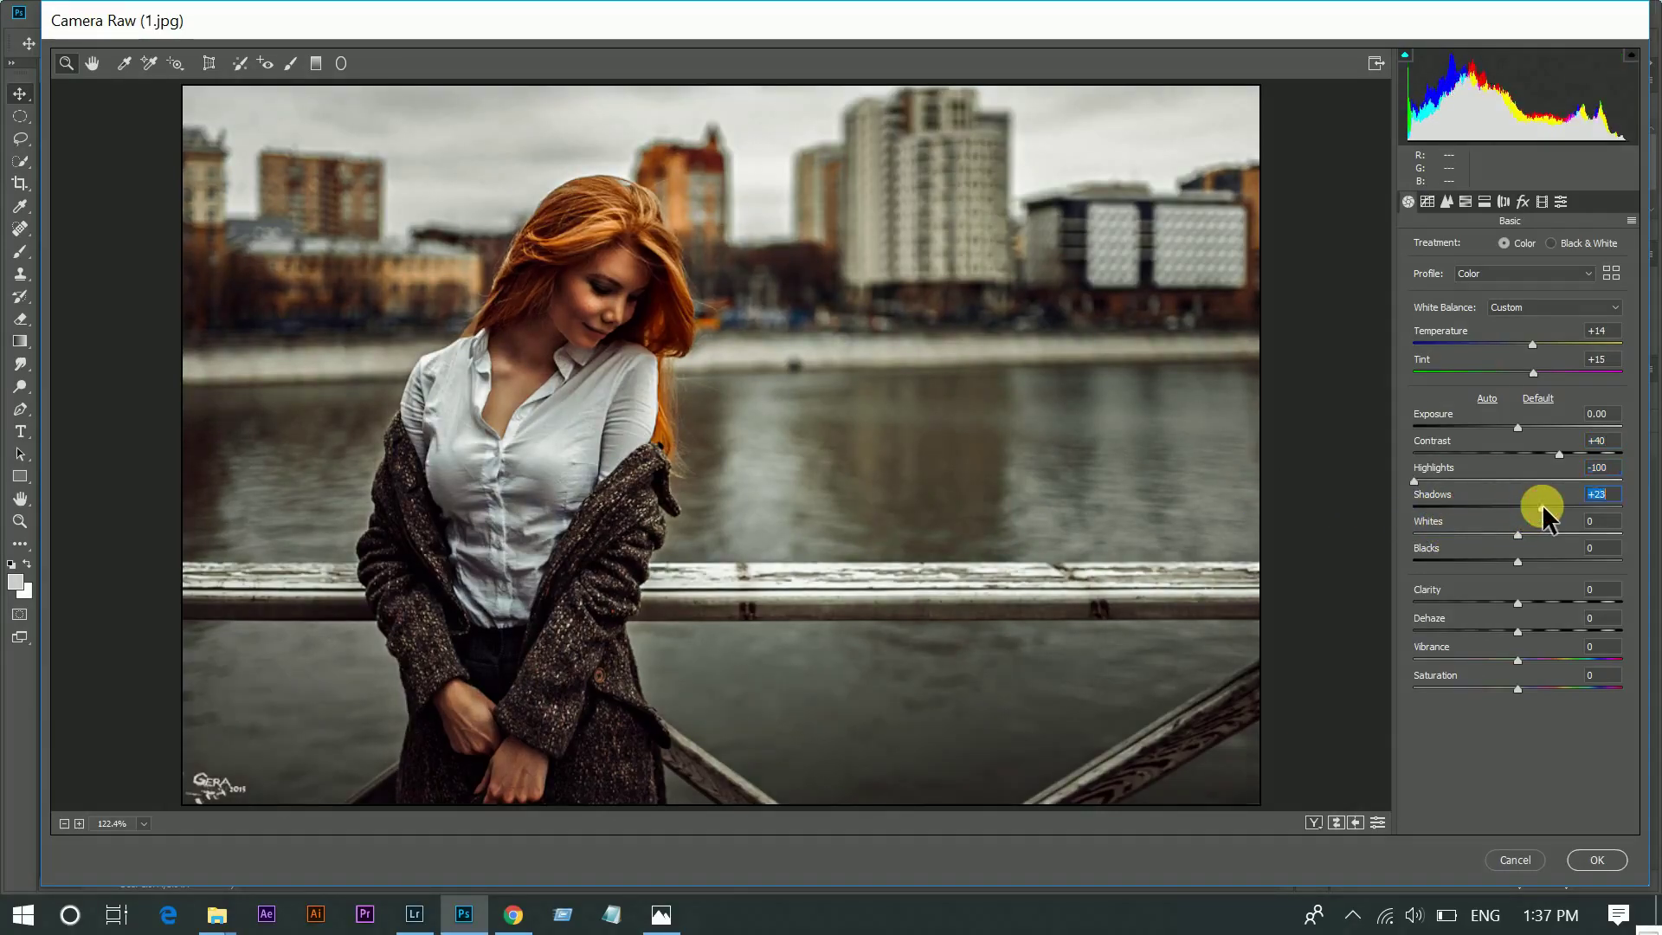
pyautogui.moveTo(1545, 503); pyautogui.dragTo(1479, 530)
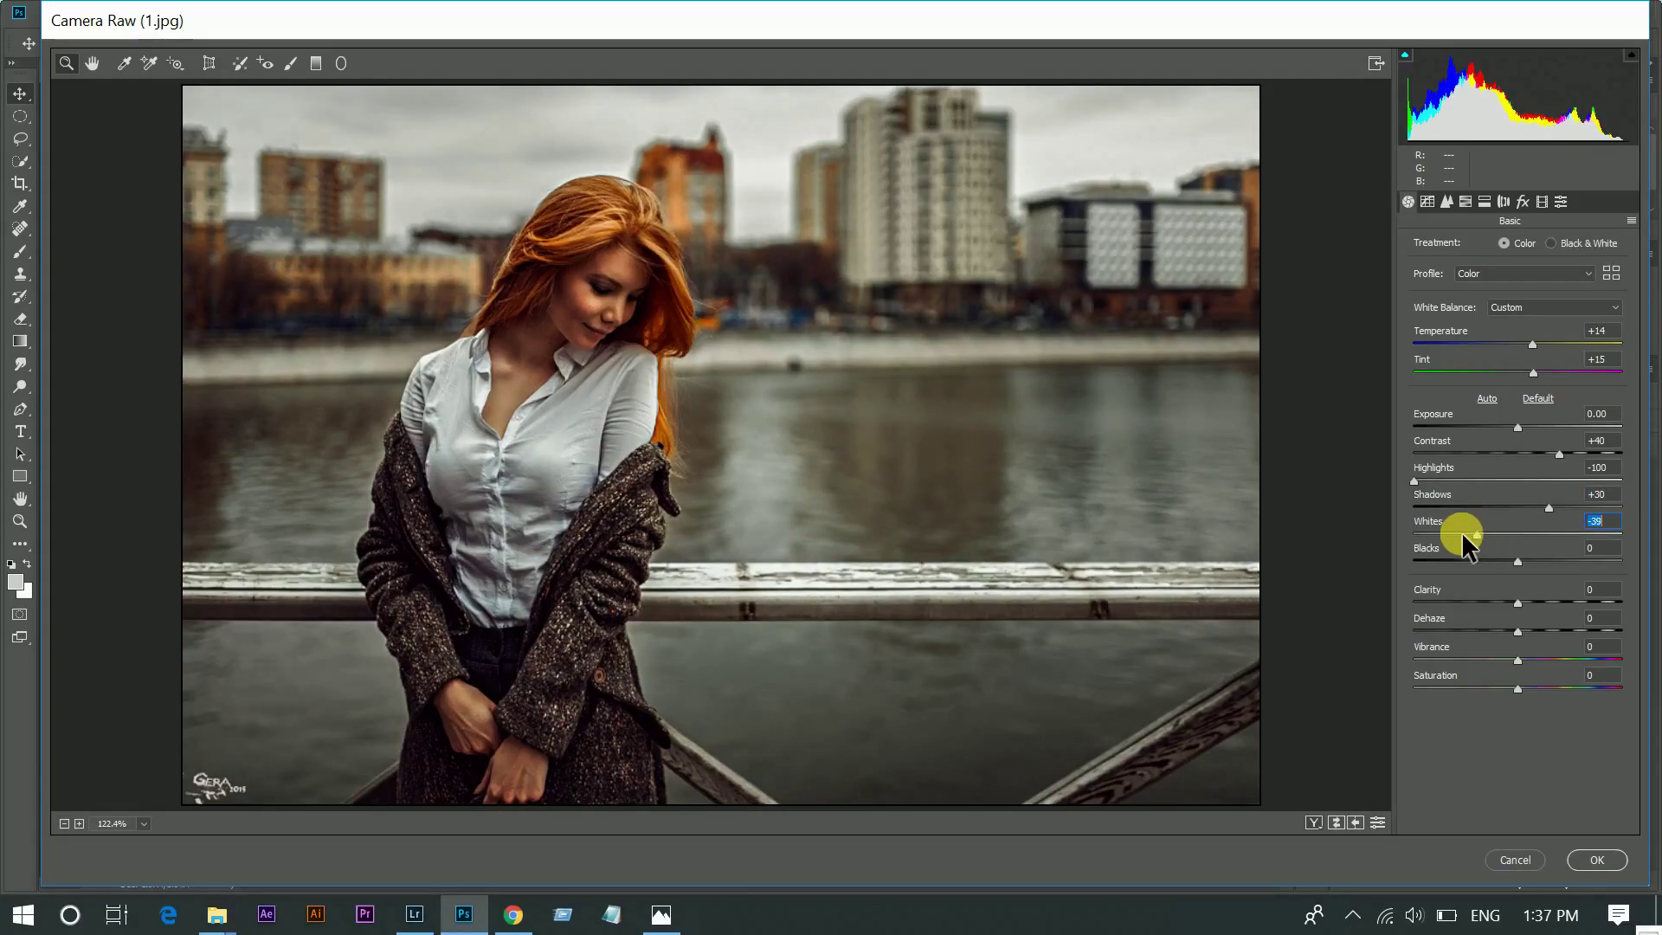
pyautogui.moveTo(1463, 535); pyautogui.dragTo(1451, 539)
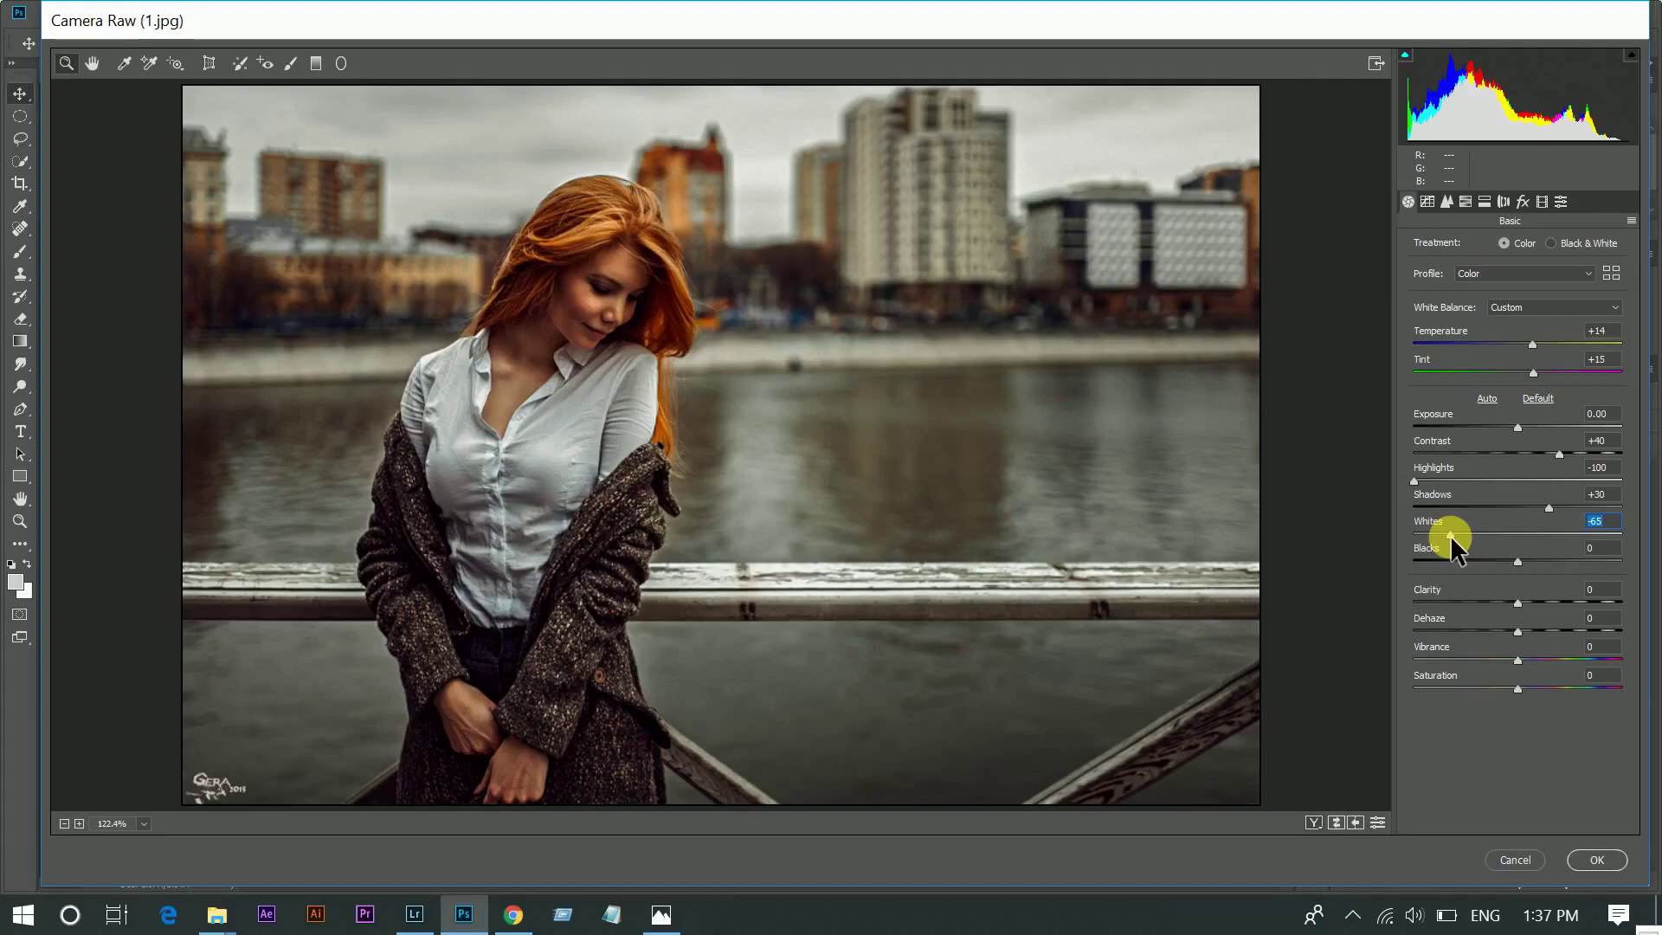
pyautogui.moveTo(1452, 559)
pyautogui.mouseDown()
pyautogui.moveTo(1502, 564)
pyautogui.moveTo(1473, 564)
pyautogui.mouseUp()
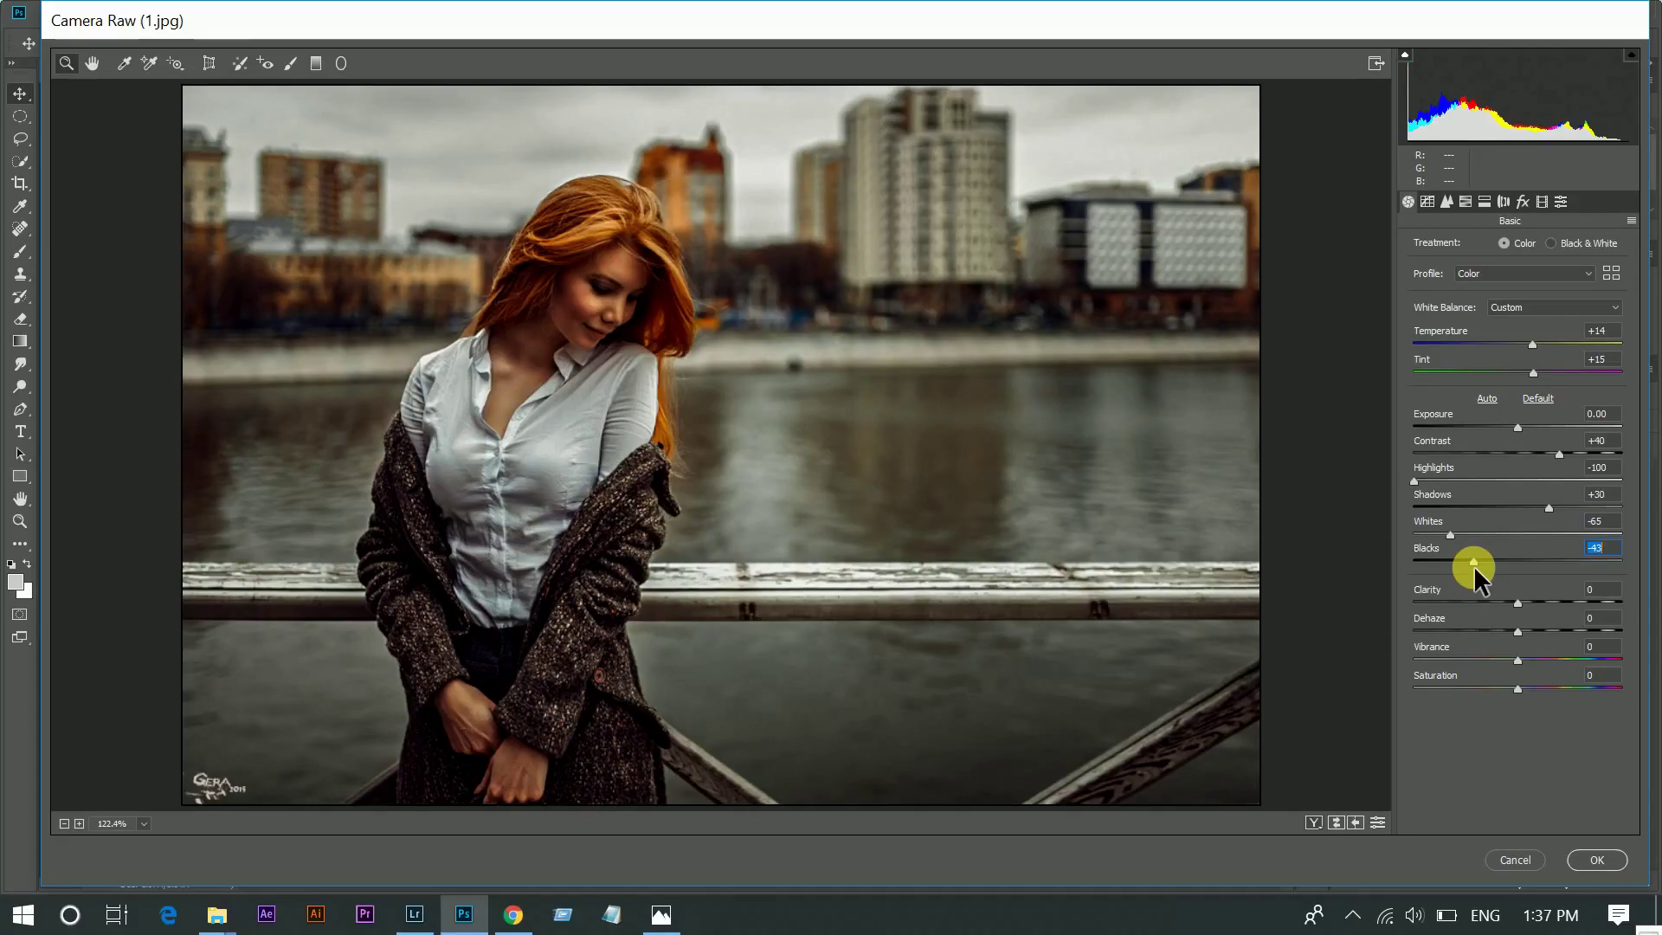
pyautogui.moveTo(1473, 564); pyautogui.dragTo(1471, 564)
# - Raise Vibrance to +20 and lower Saturation for a muted palette
pyautogui.click(1535, 662)
pyautogui.moveTo(1539, 660); pyautogui.dragTo(1541, 660)
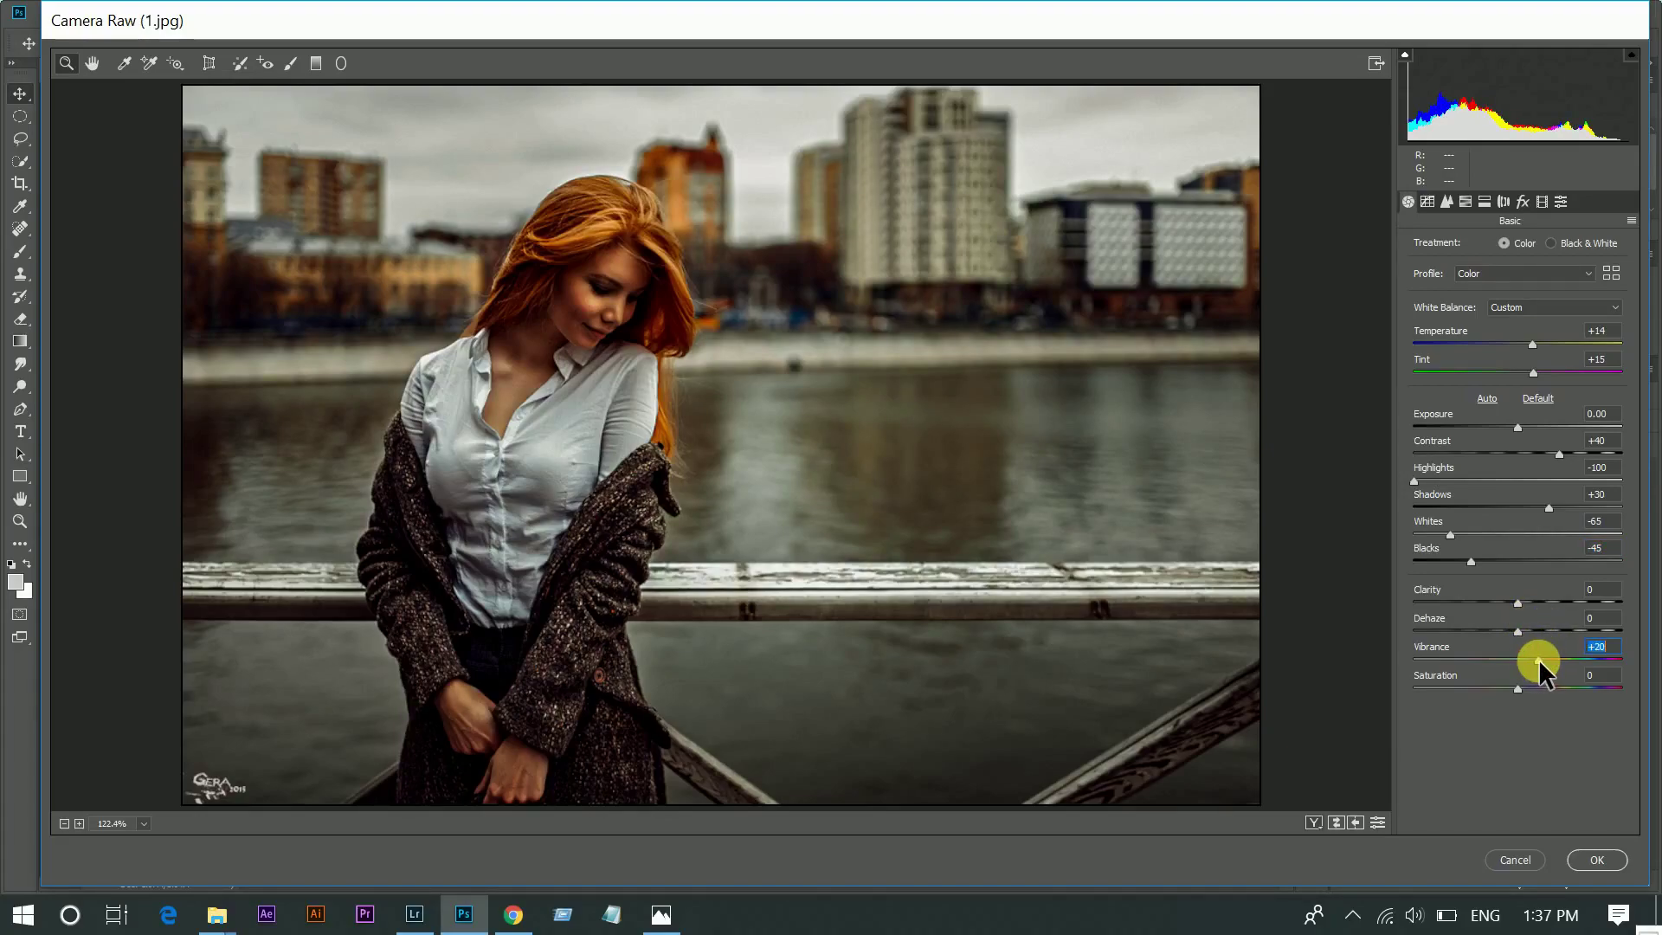
pyautogui.click(1489, 688)
pyautogui.moveTo(1489, 687); pyautogui.dragTo(1470, 688)
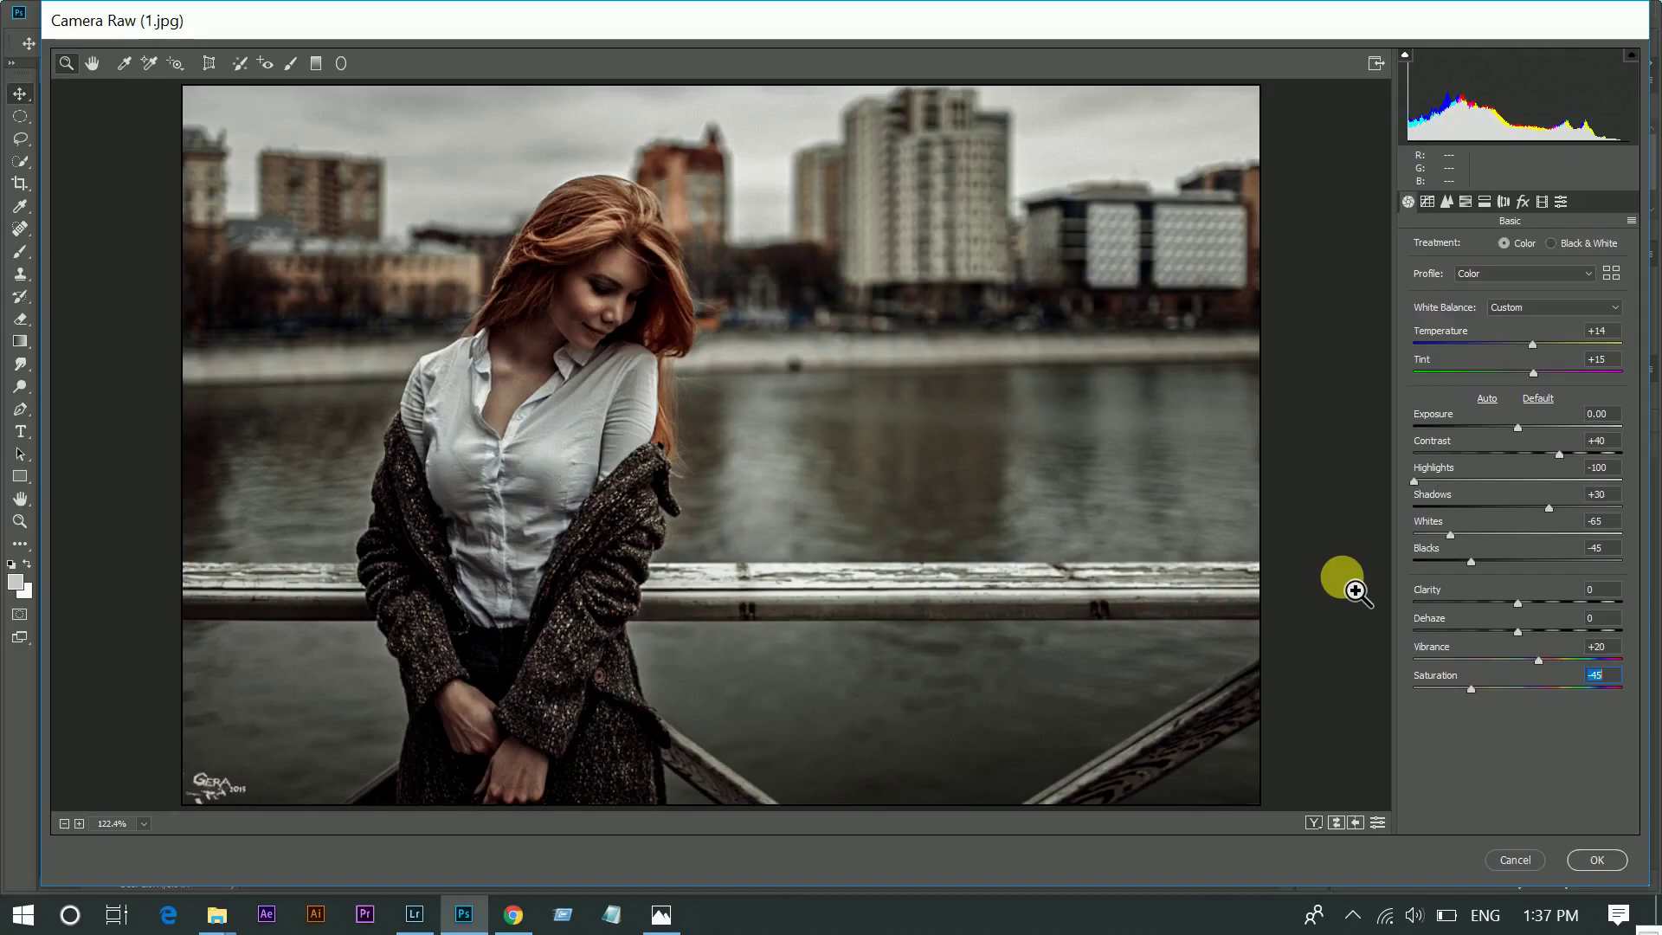
# - Lift the RGB point curve's black point and add shadow, midtone and highlight points for a matte fade
pyautogui.click(1427, 200)
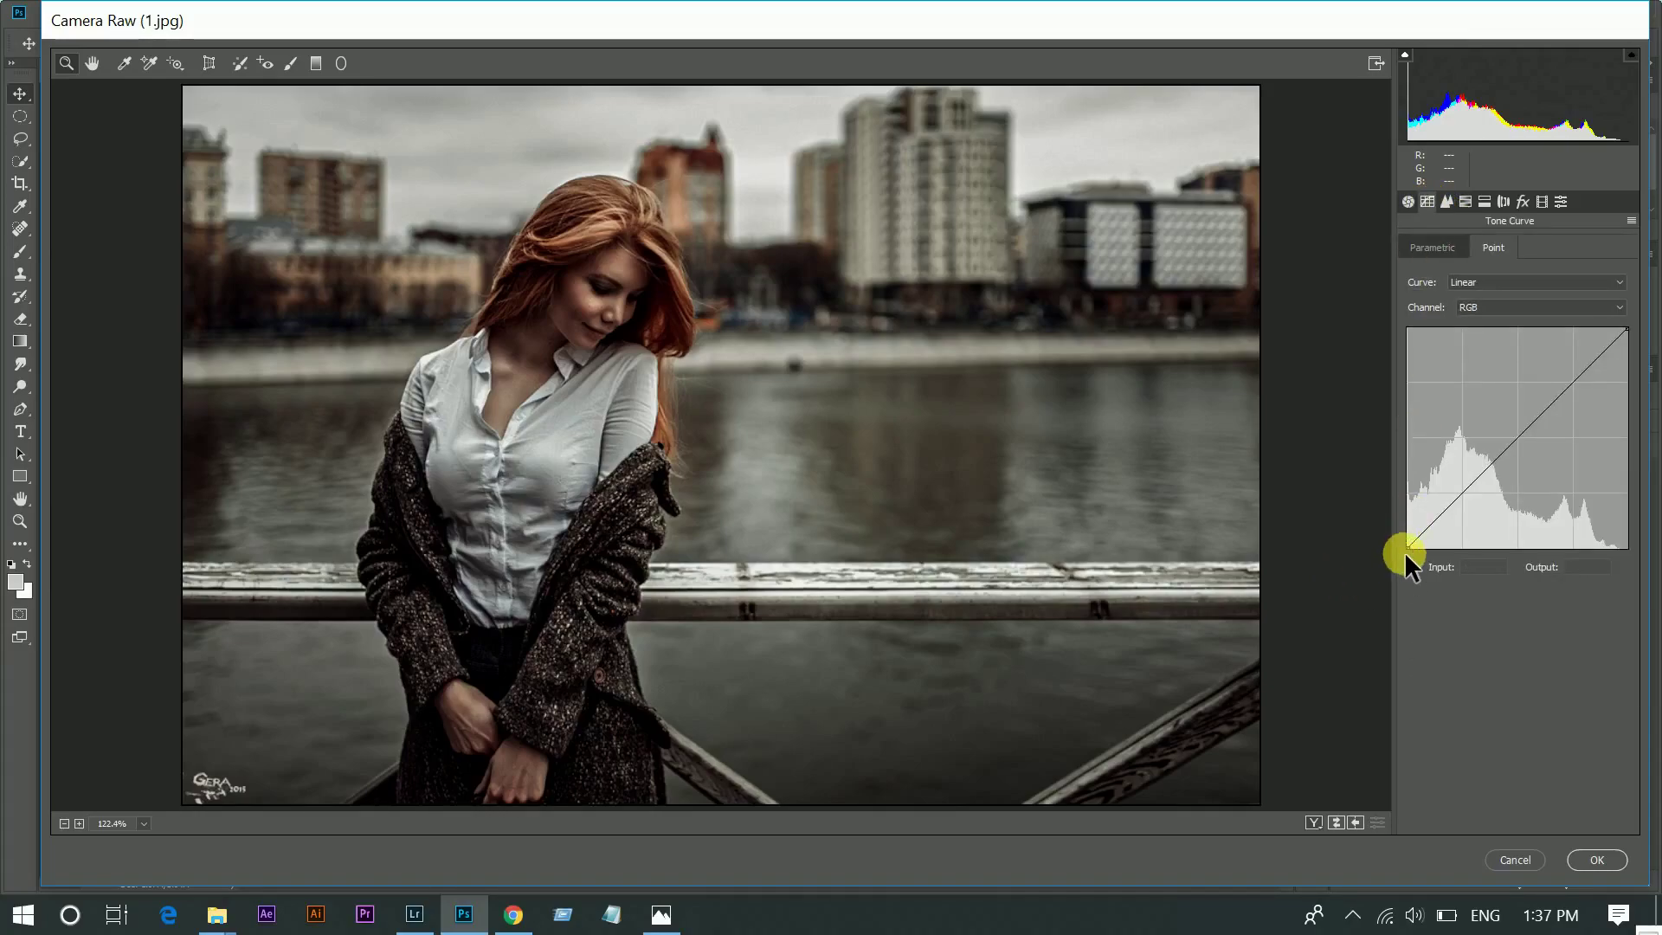
pyautogui.moveTo(1427, 563); pyautogui.dragTo(1418, 535)
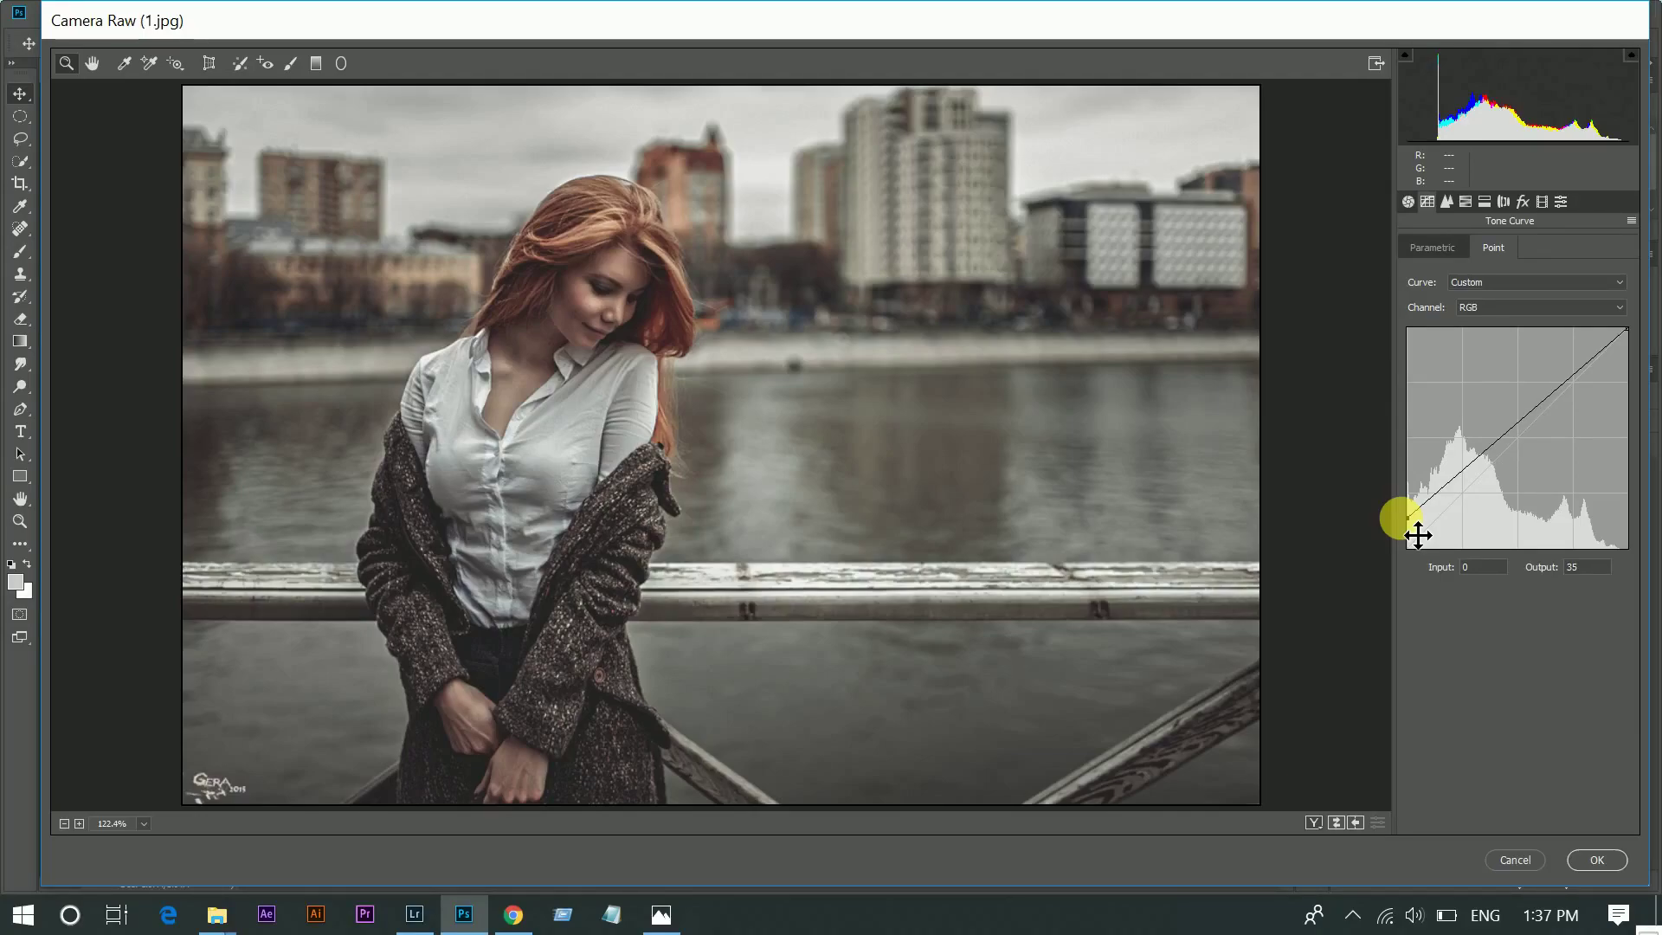
pyautogui.click(1418, 535)
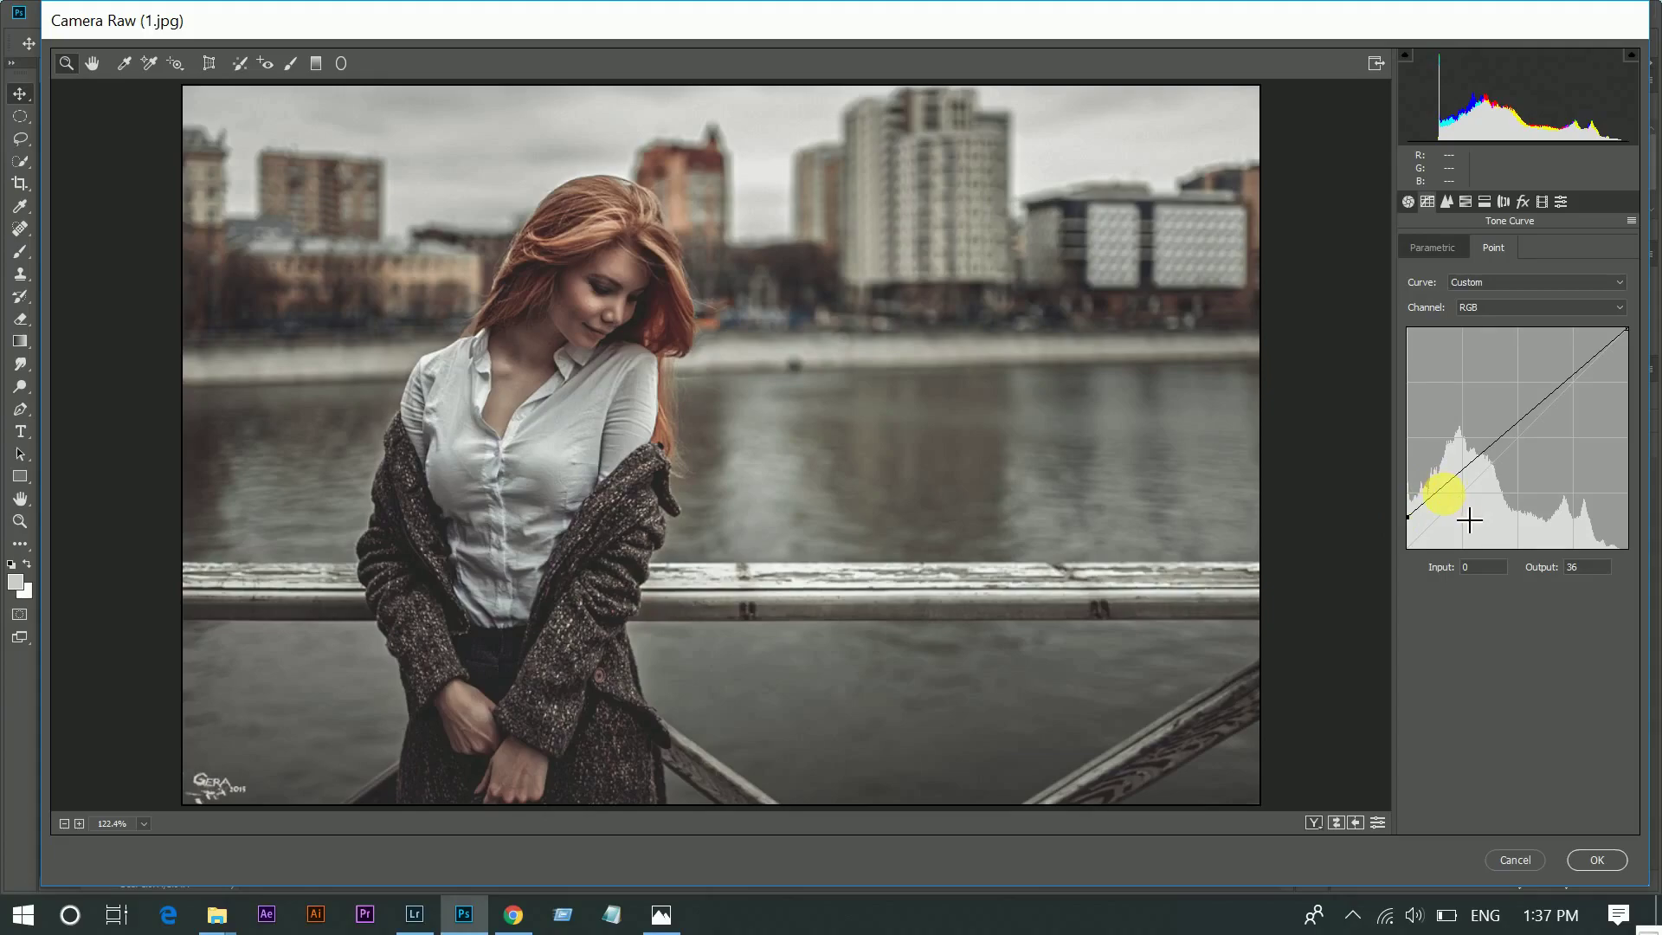
pyautogui.click(1432, 498)
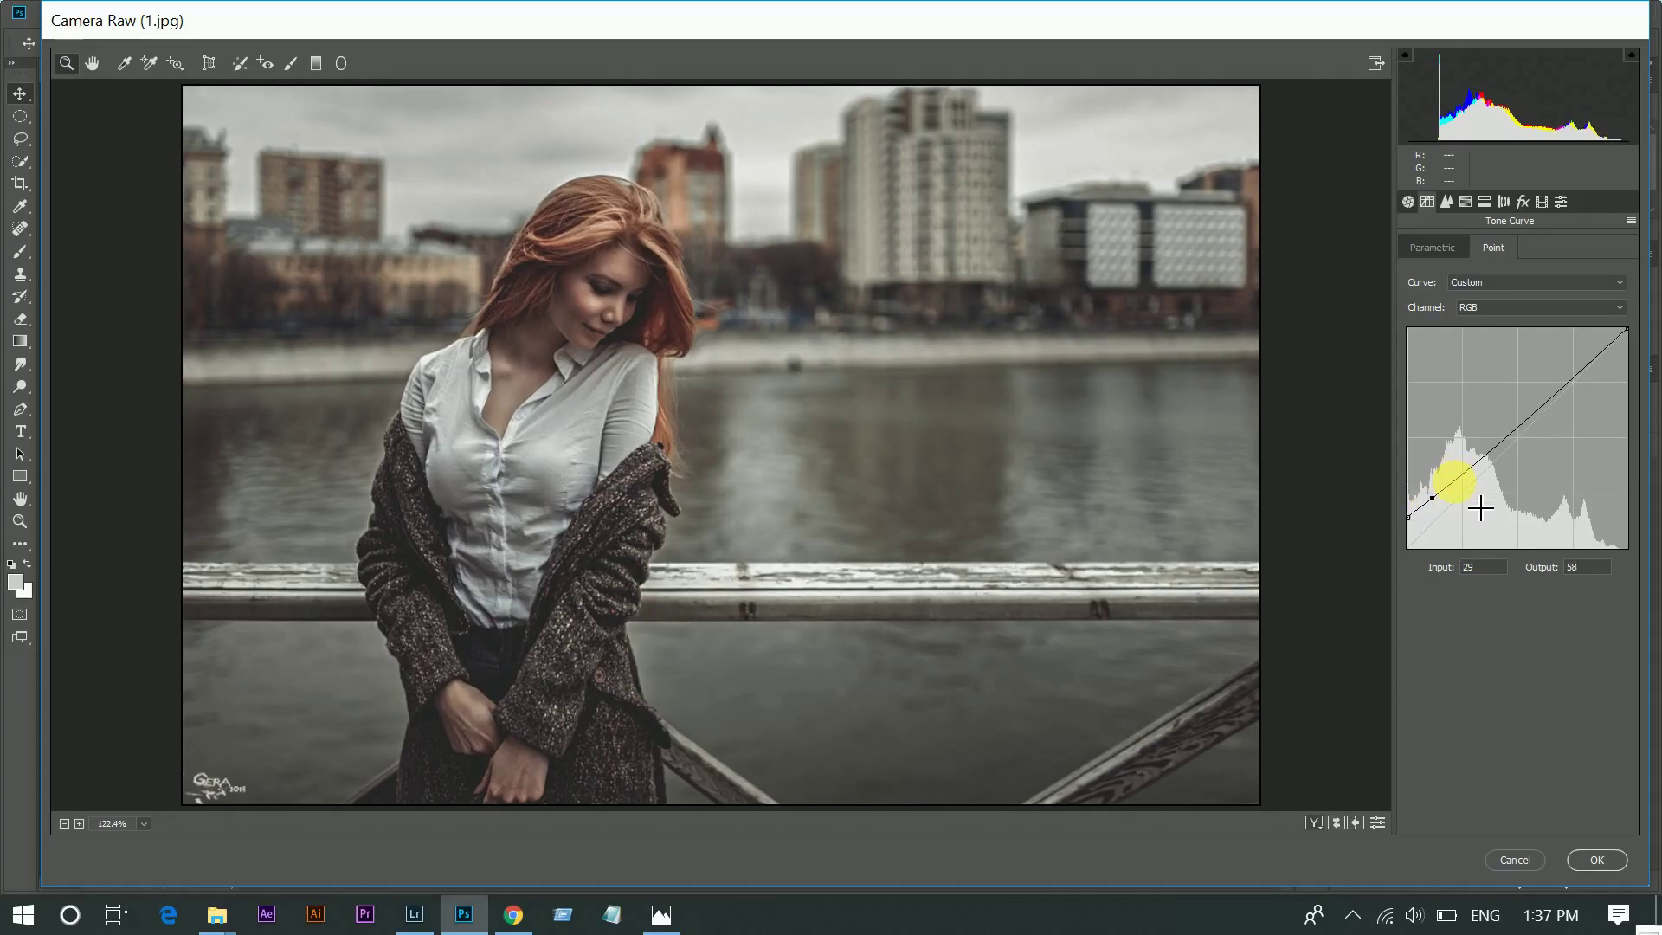
pyautogui.click(1456, 477)
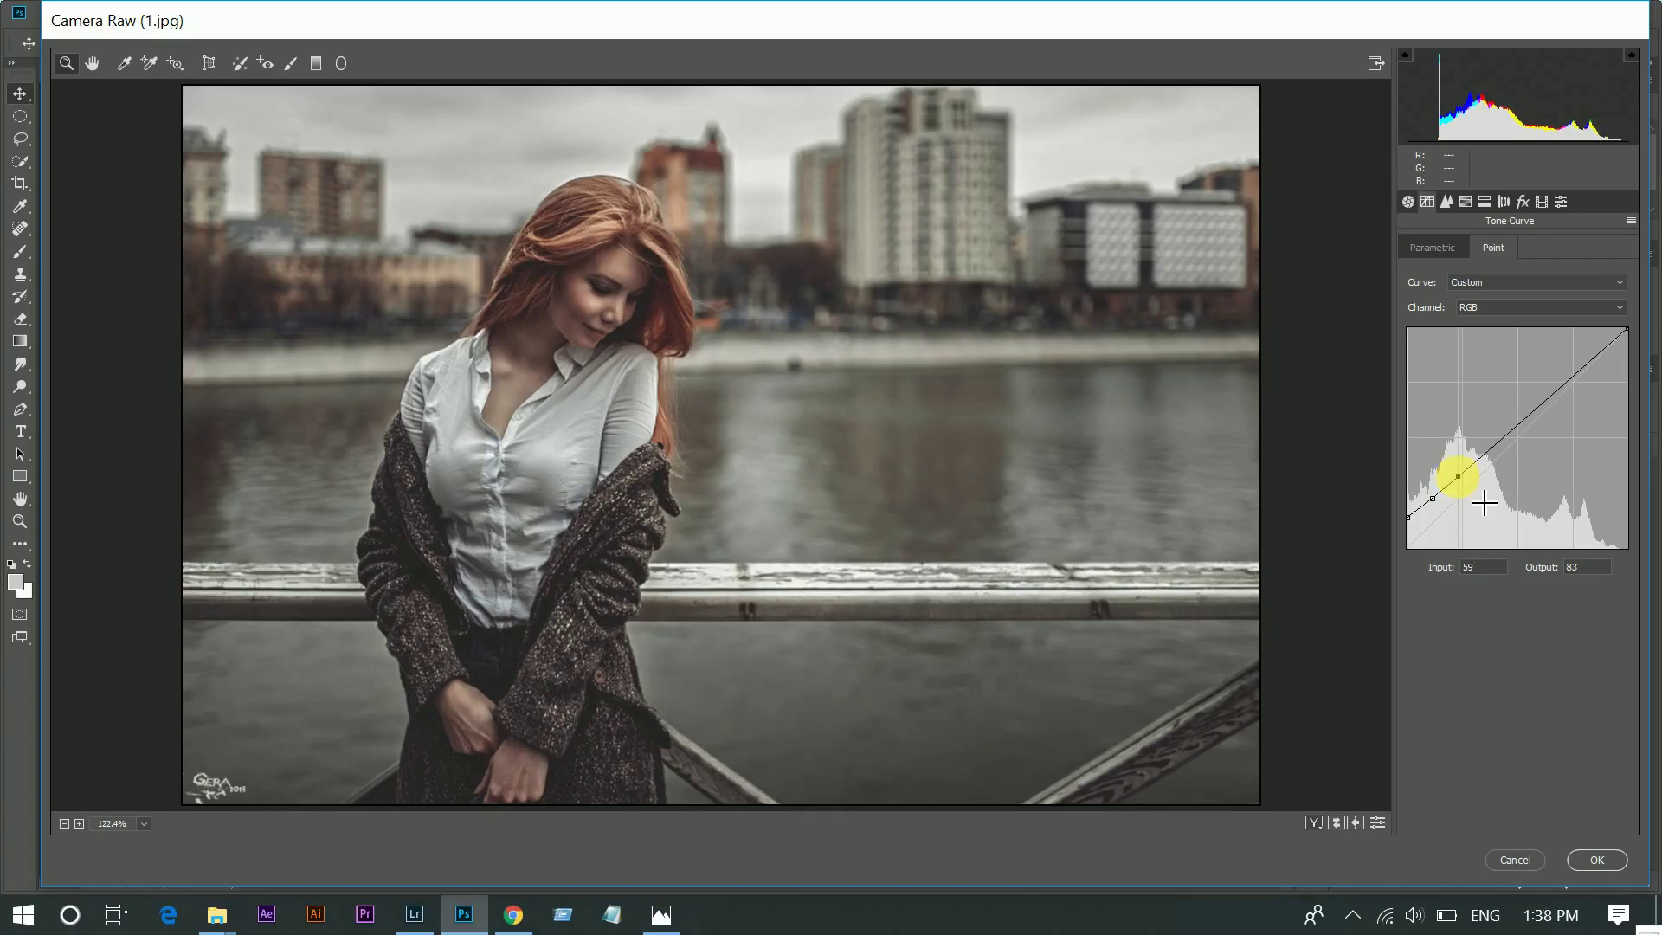
pyautogui.click(1504, 433)
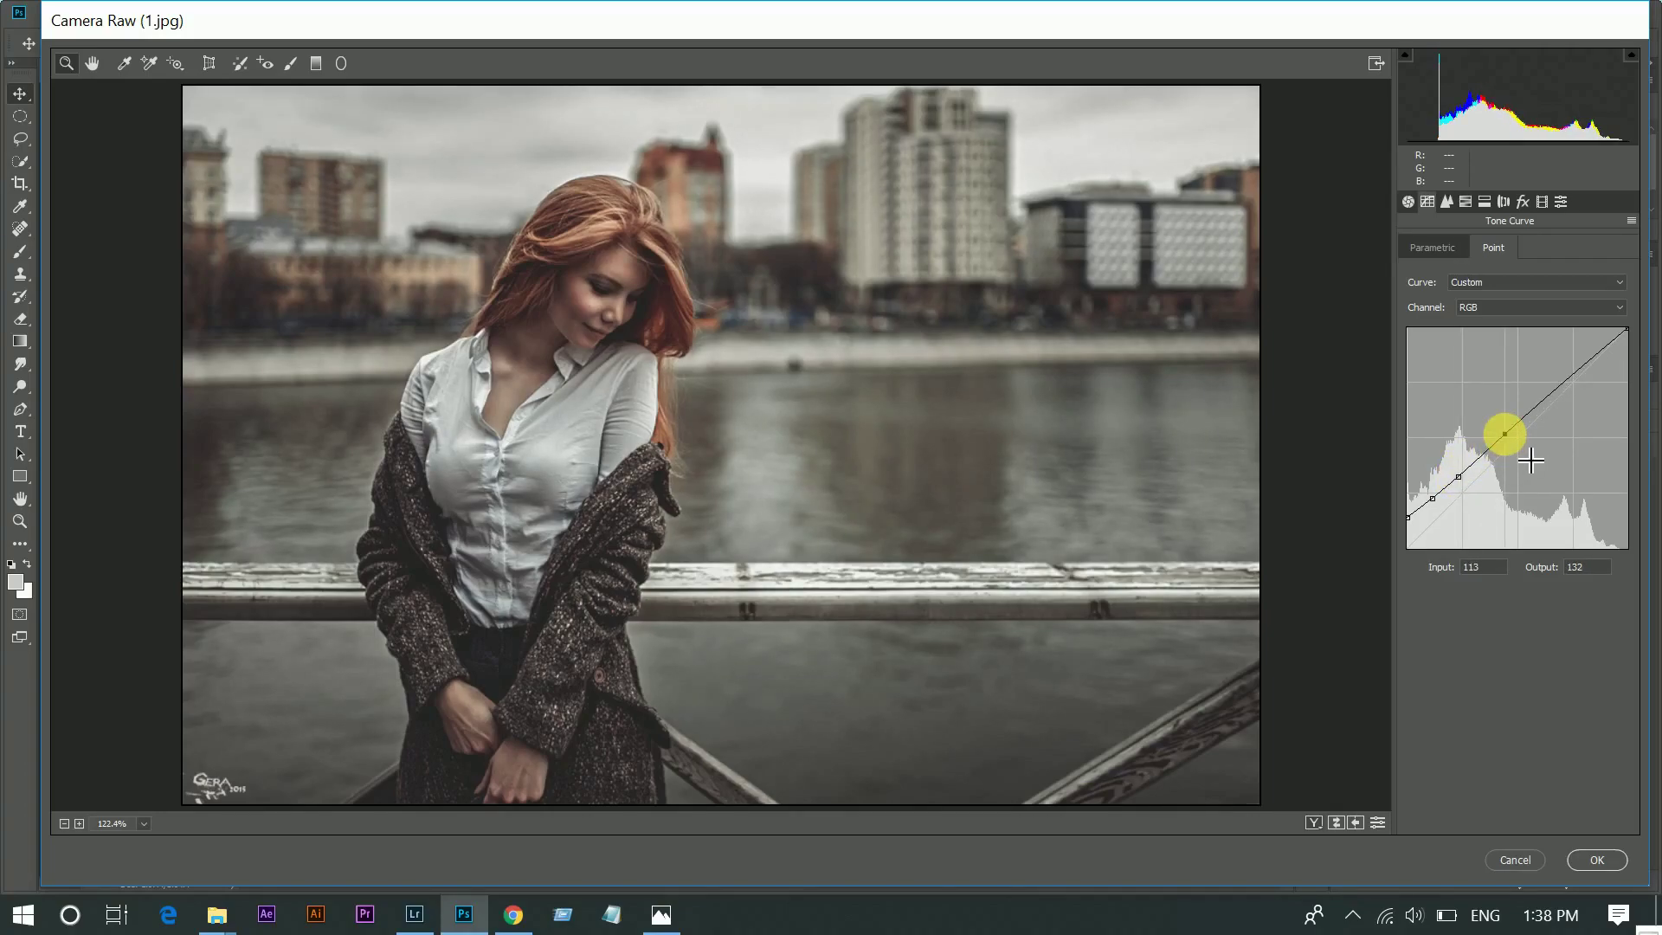
pyautogui.moveTo(1504, 433); pyautogui.dragTo(1508, 434)
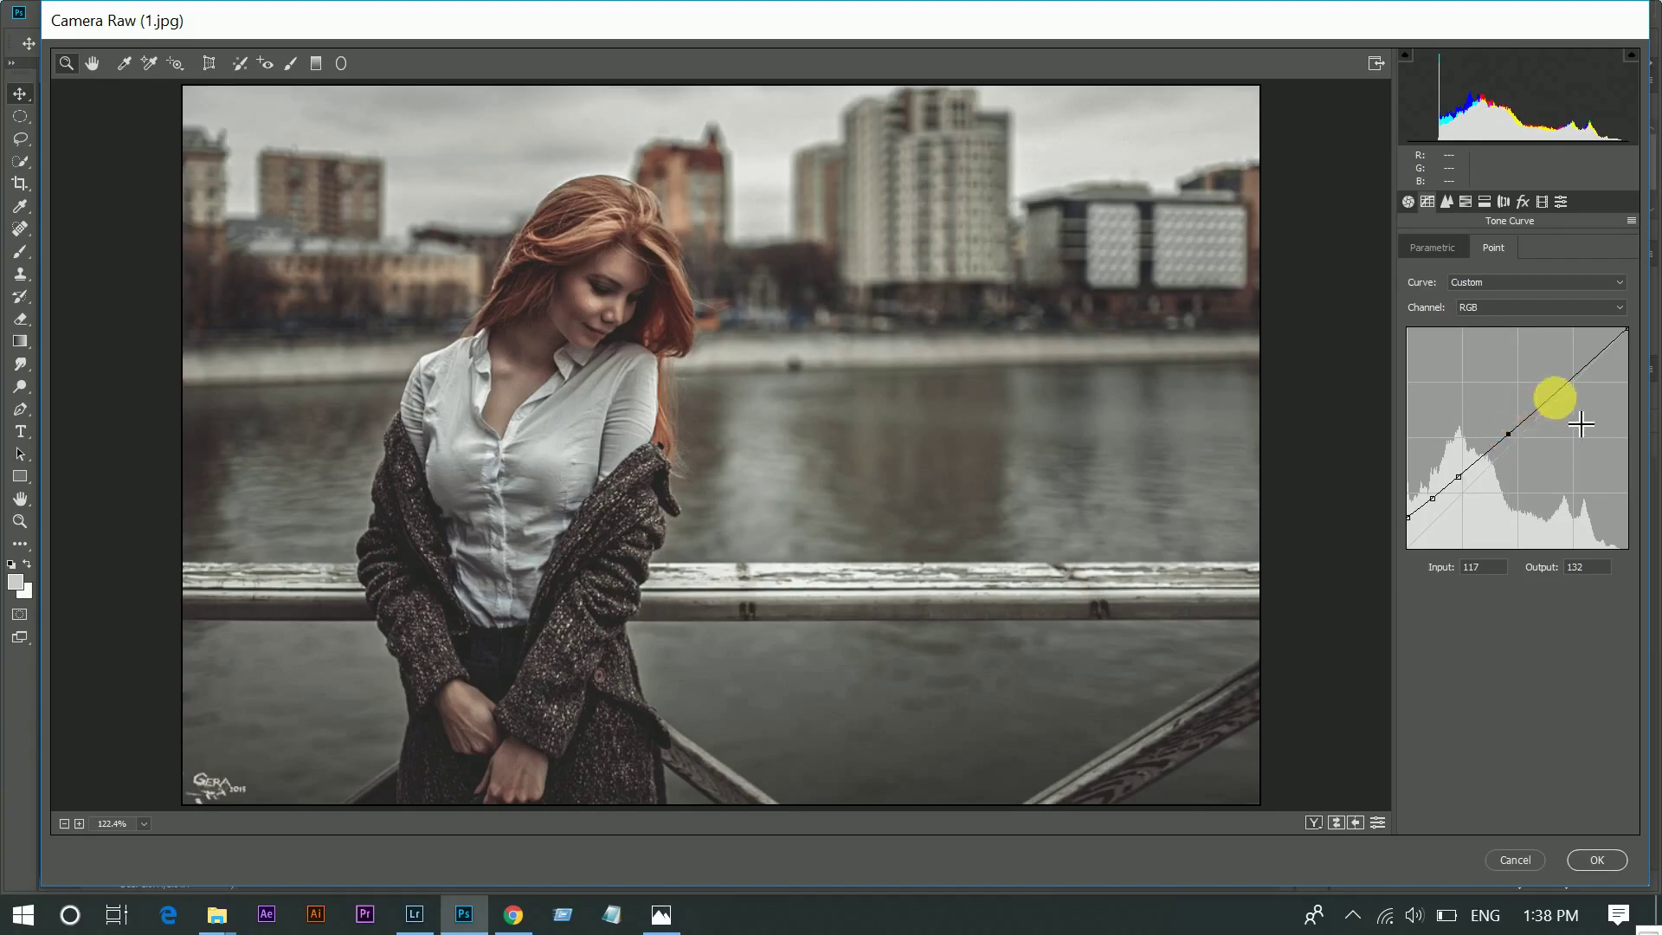
pyautogui.click(1565, 380)
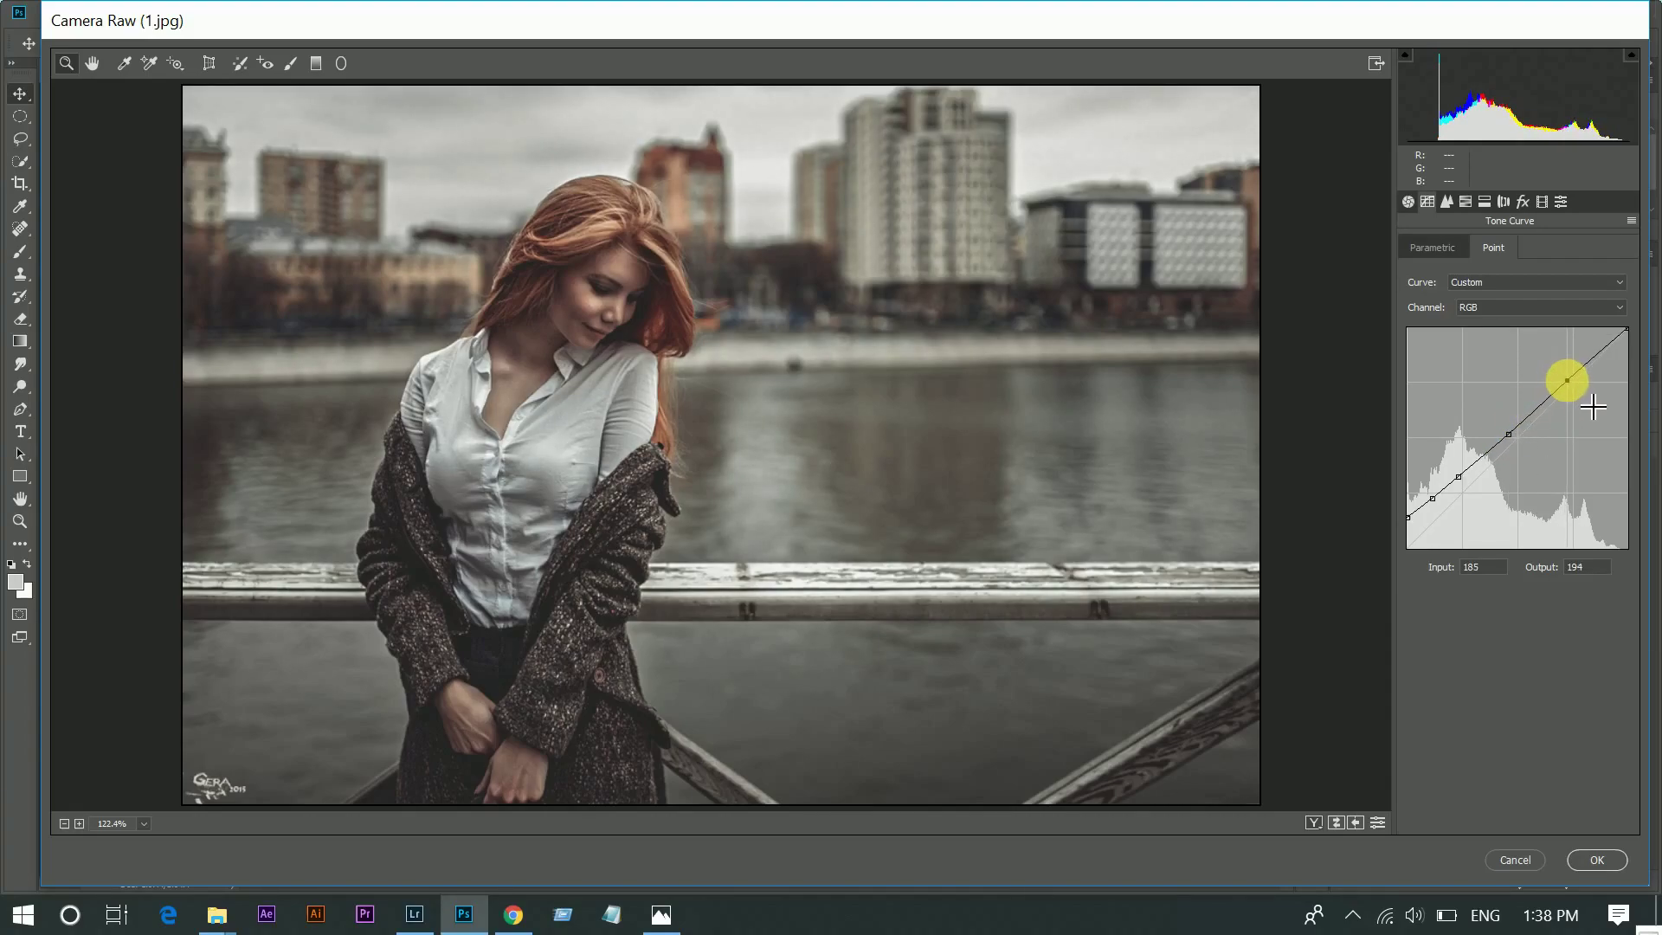
pyautogui.moveTo(1565, 381); pyautogui.dragTo(1567, 380)
pyautogui.moveTo(1626, 331); pyautogui.dragTo(1641, 327)
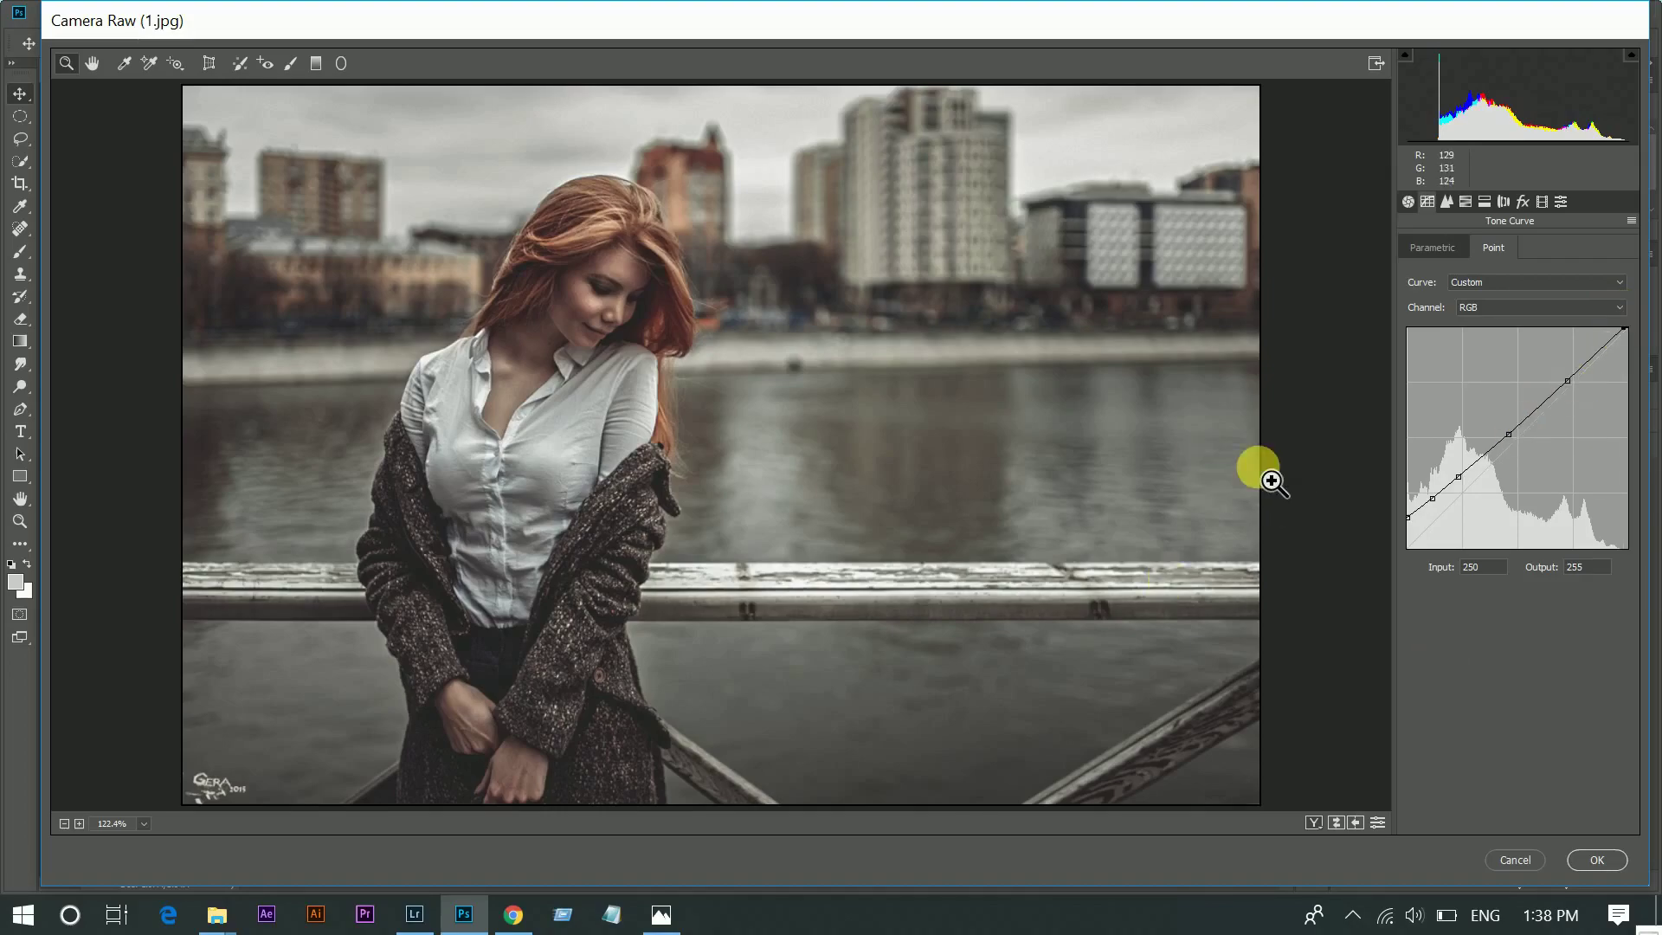
# - In the Detail panel, set Color noise reduction to 25 and Sharpening Amount to 12
pyautogui.click(1446, 201)
pyautogui.moveTo(1448, 500); pyautogui.dragTo(1461, 500)
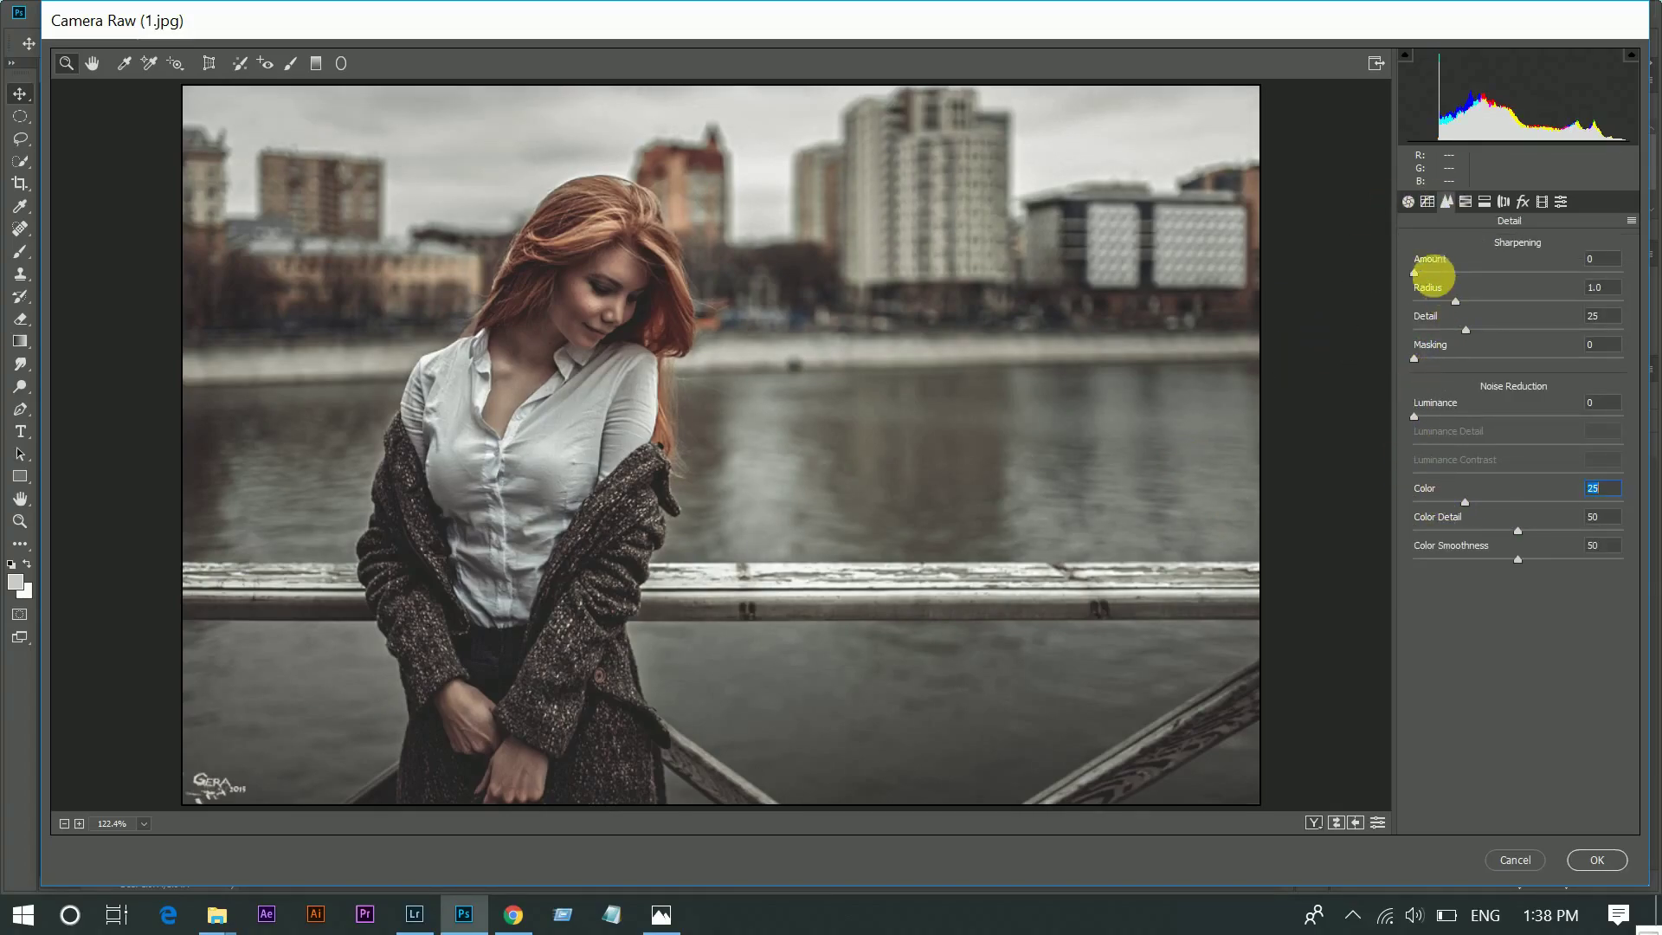
pyautogui.moveTo(1416, 272)
pyautogui.mouseDown()
pyautogui.moveTo(1456, 272)
pyautogui.moveTo(1430, 273)
pyautogui.mouseUp()
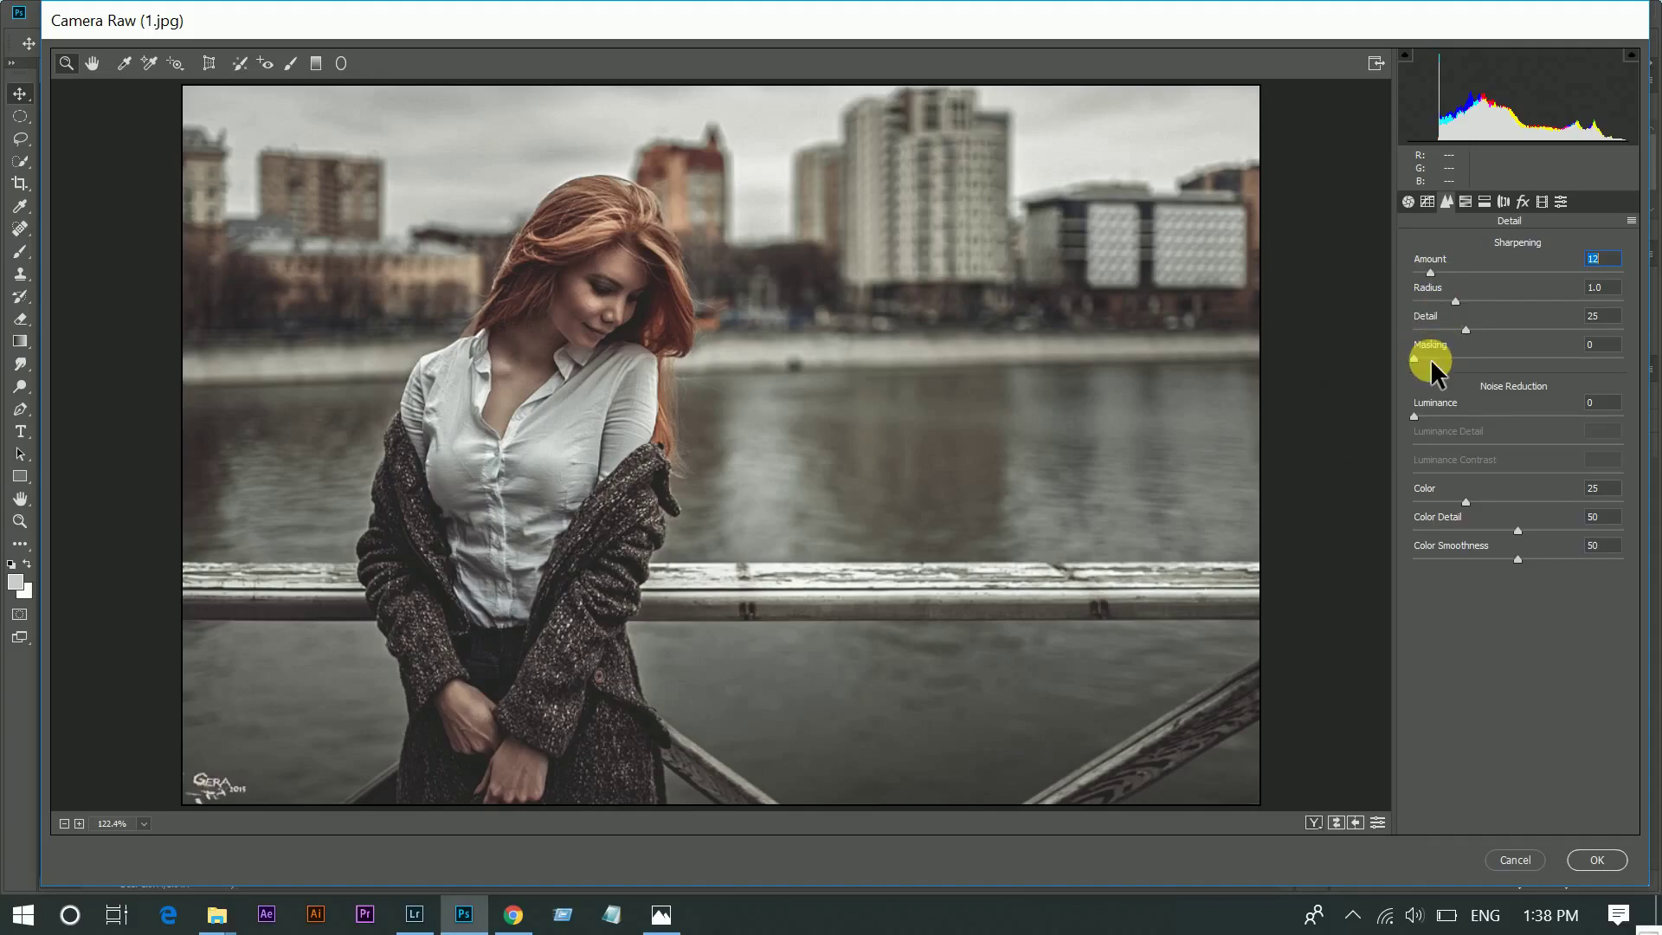
# - Shift the Blues hue slightly in the HSL Hue adjustments
pyautogui.click(1464, 201)
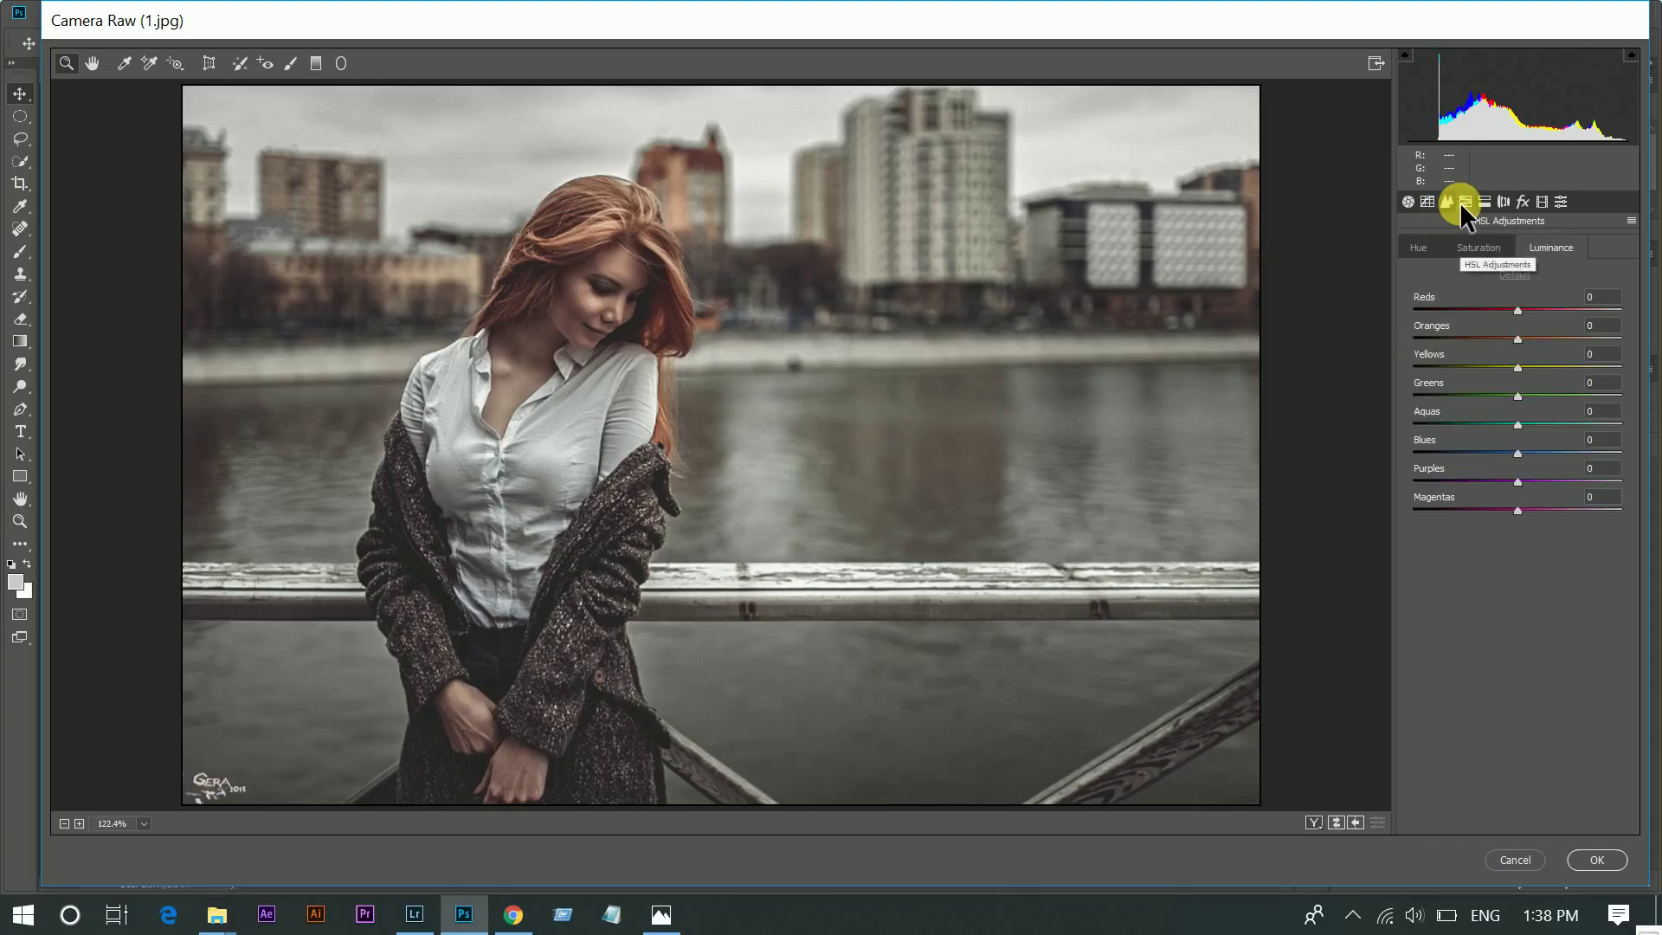
pyautogui.click(1430, 251)
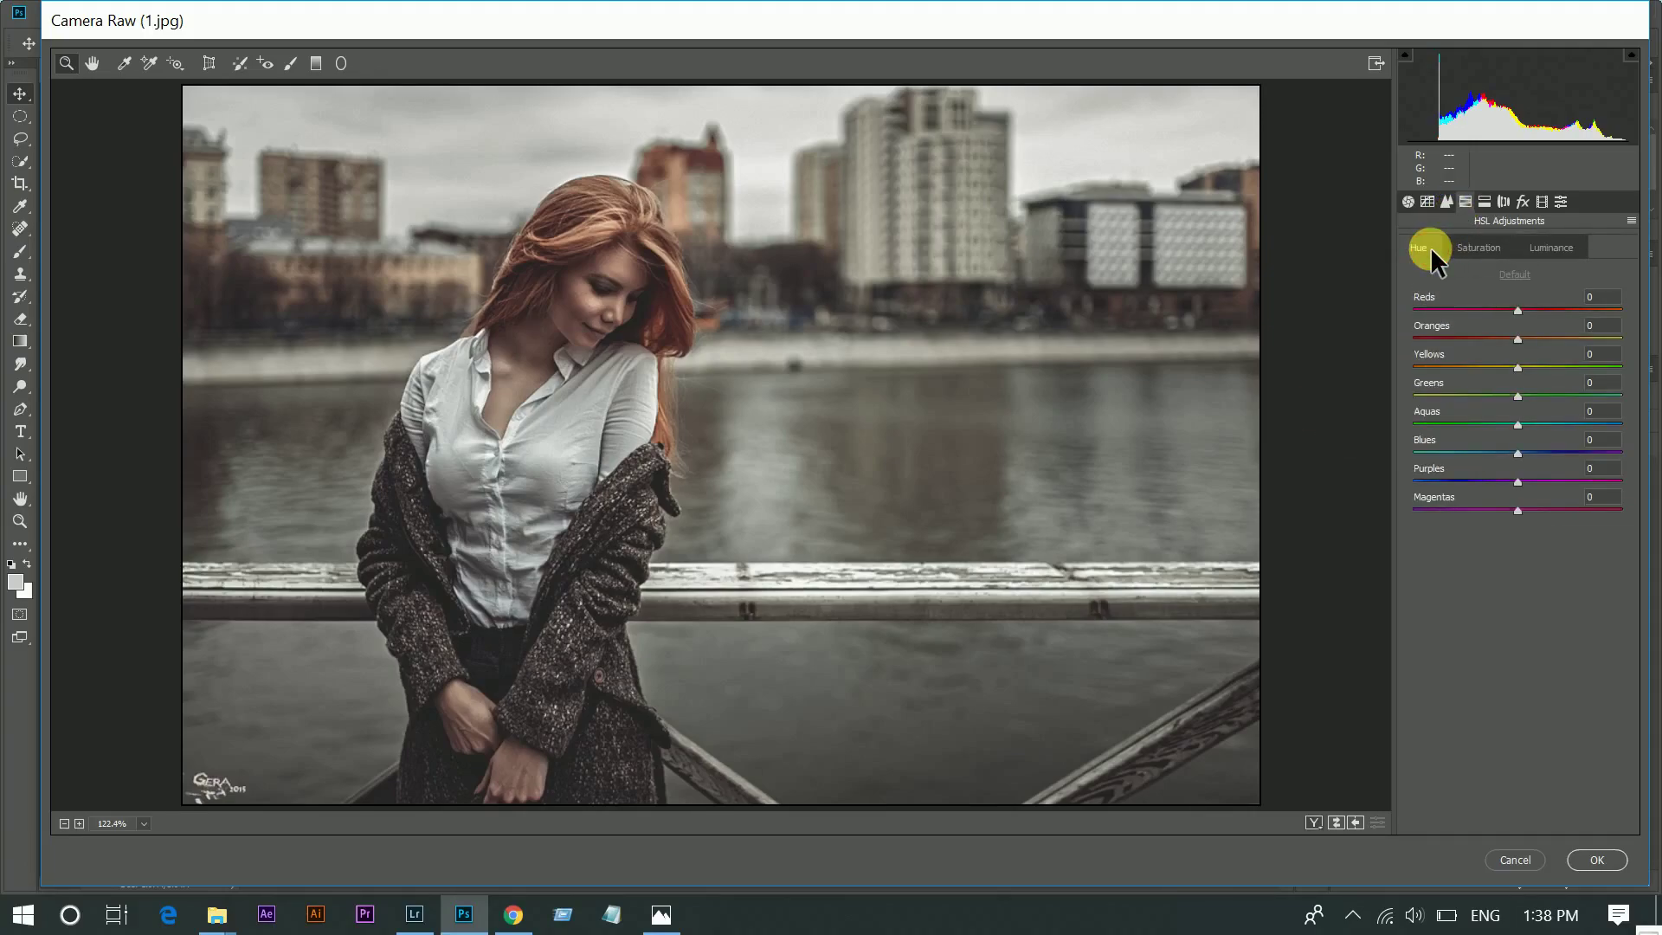
pyautogui.click(1482, 452)
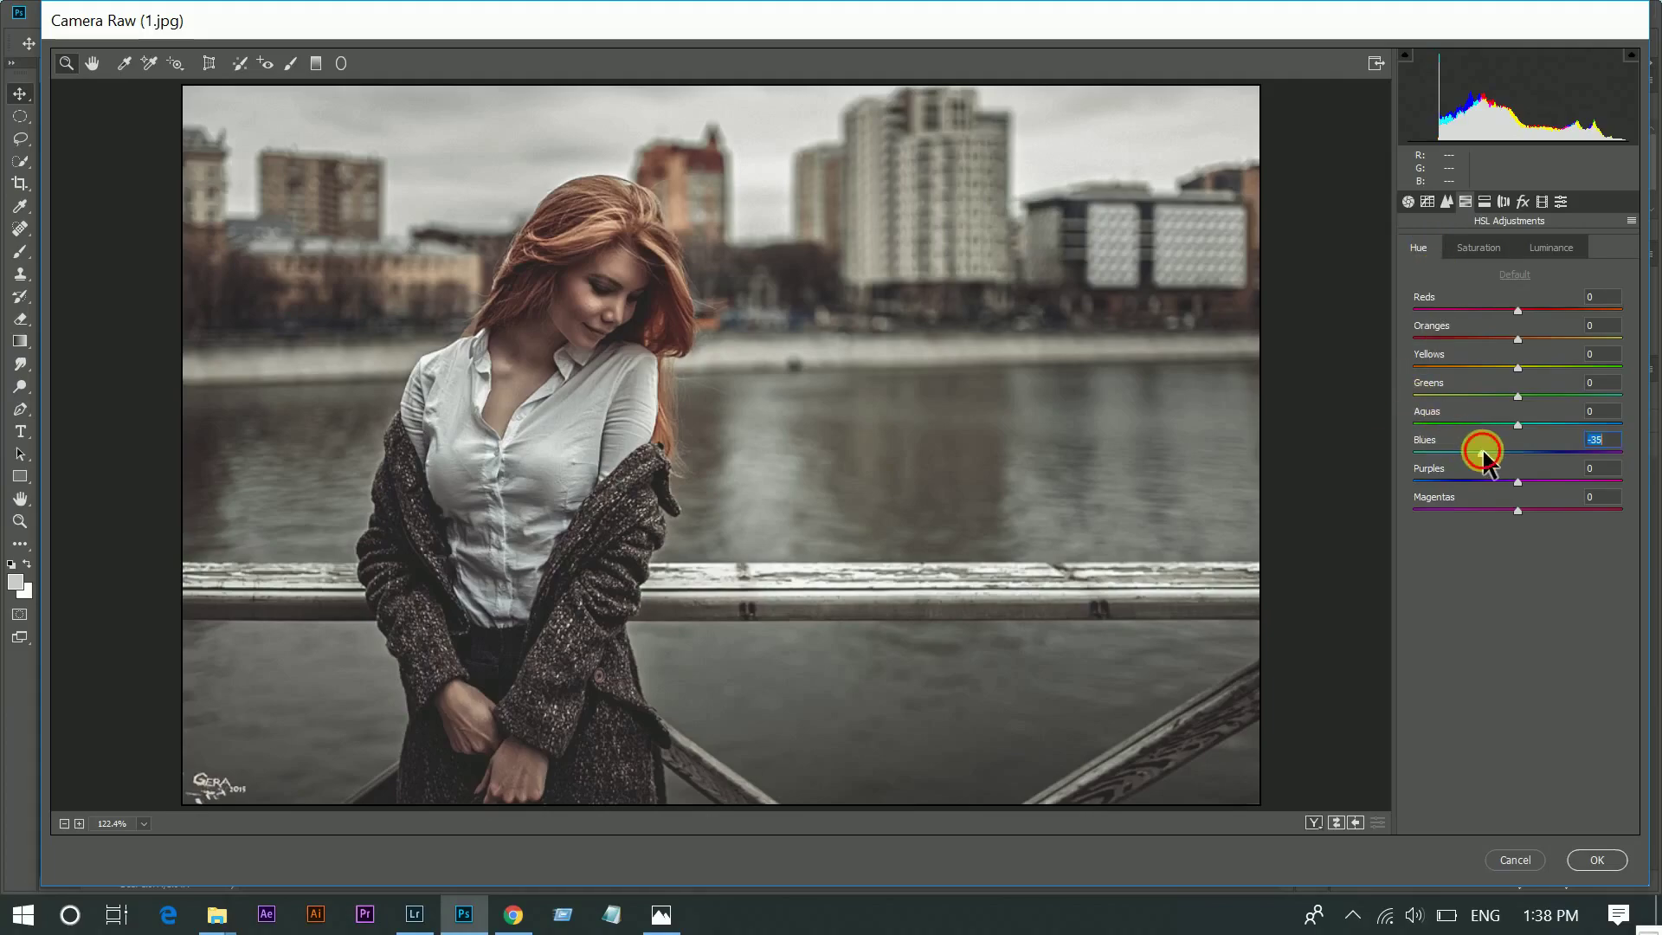
pyautogui.moveTo(1493, 451); pyautogui.dragTo(1496, 452)
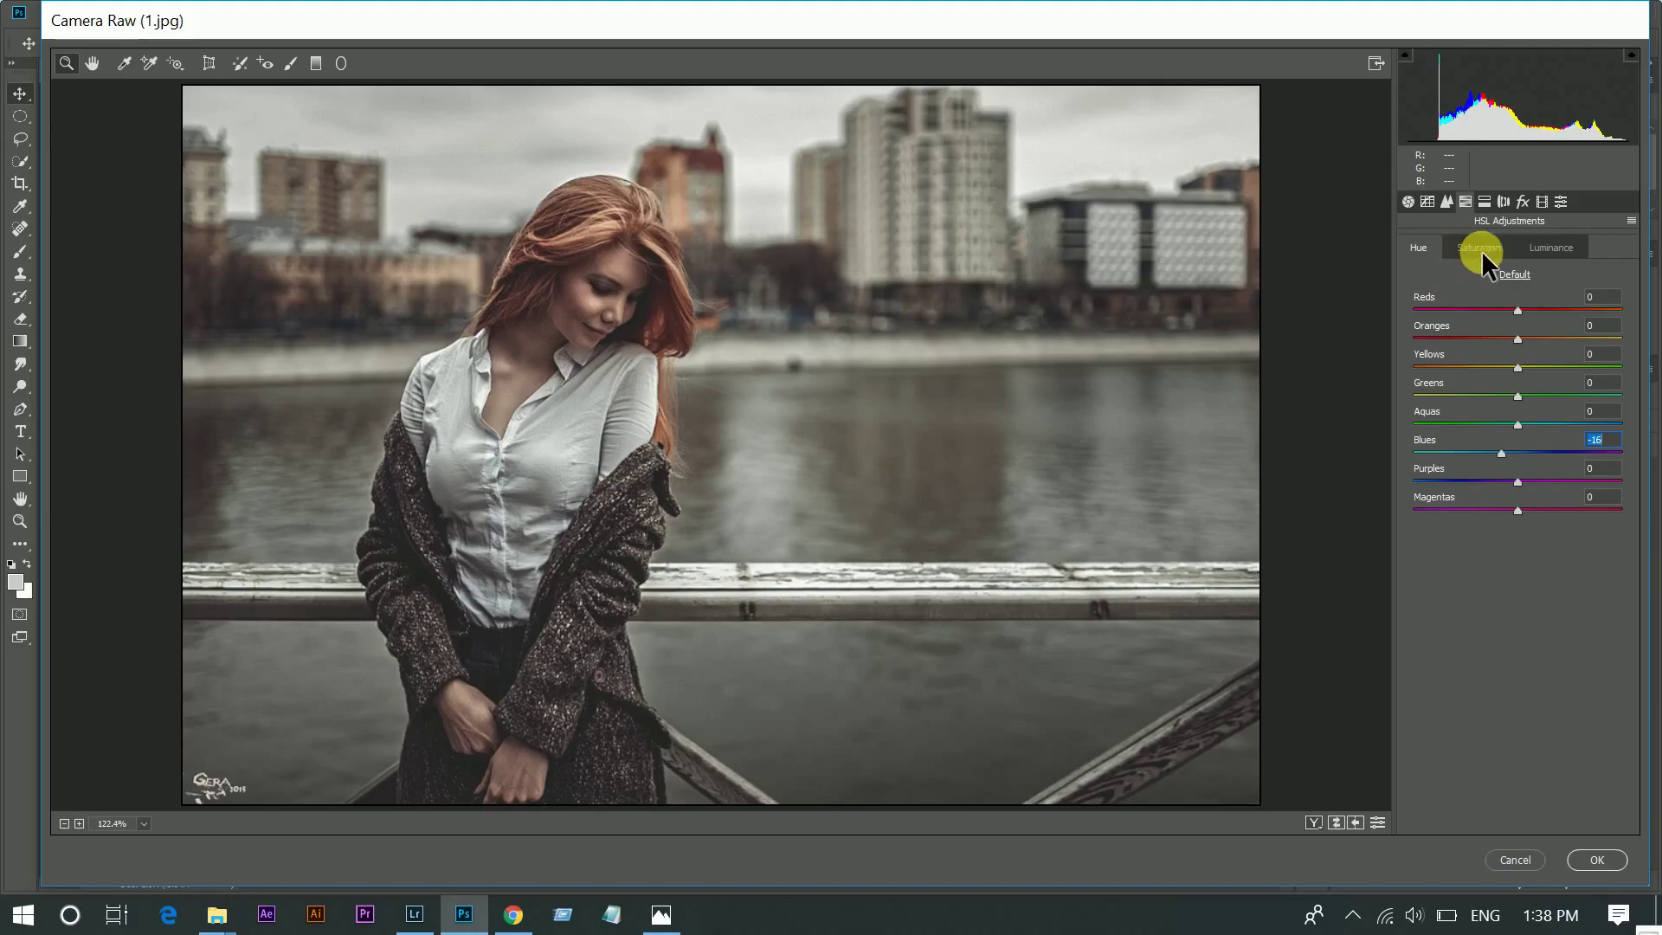
# - Set Luminance of Reds, Oranges and Yellows to +50 and Greens to +10
pyautogui.click(1534, 251)
pyautogui.click(1540, 310)
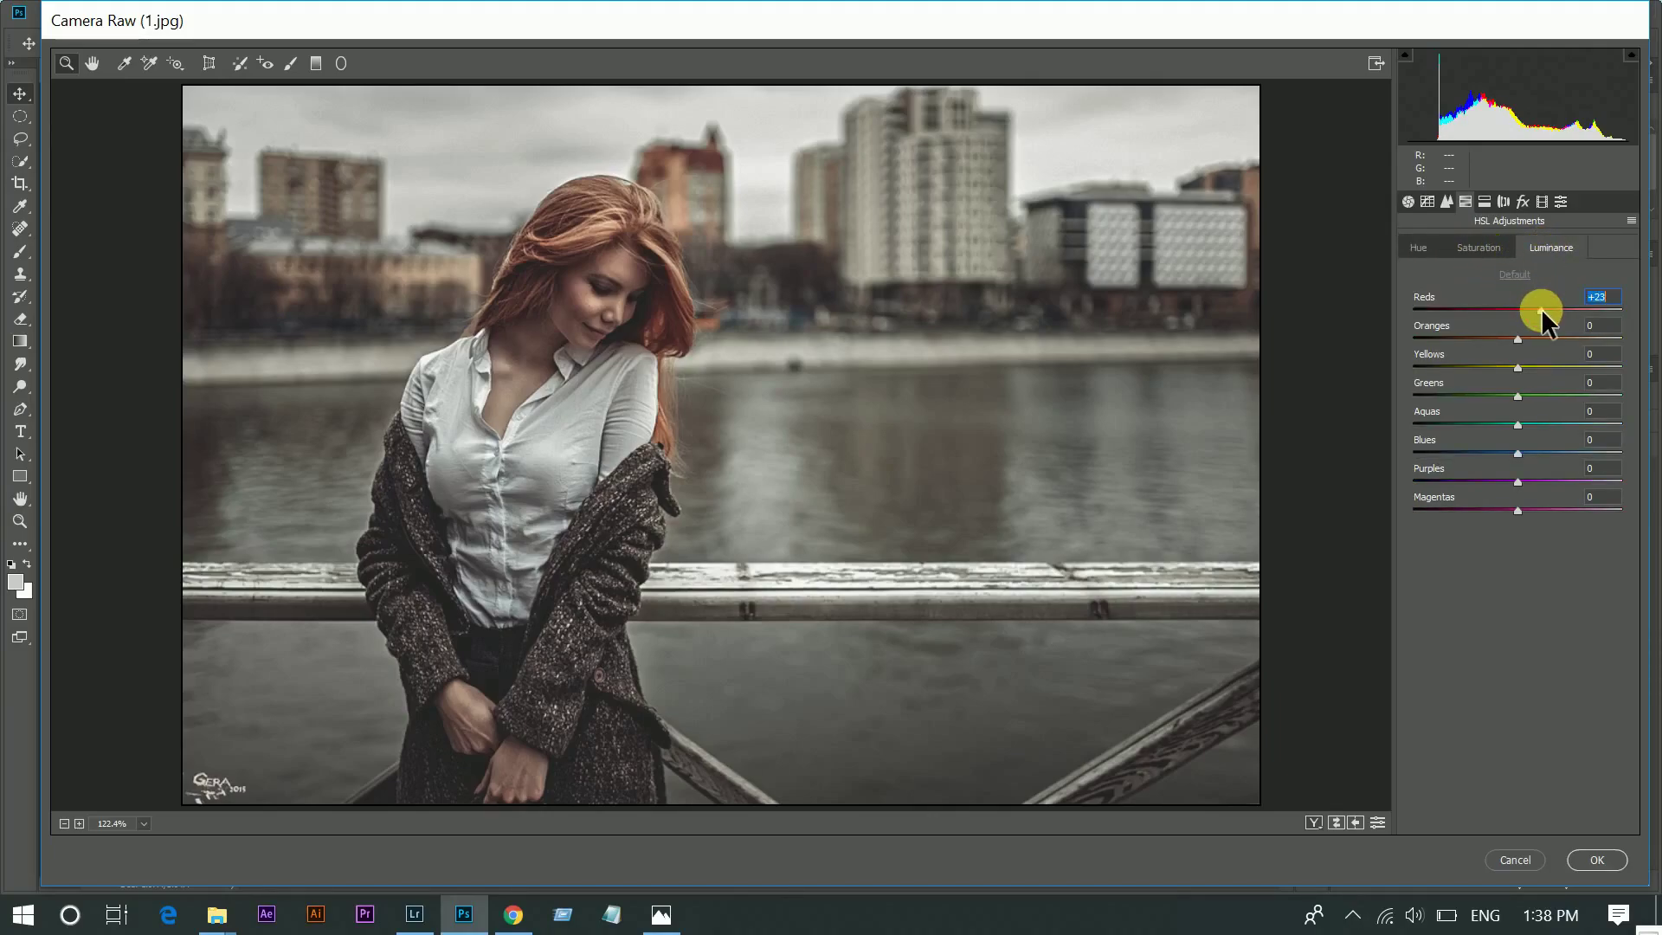
pyautogui.moveTo(1541, 309)
pyautogui.mouseDown()
pyautogui.moveTo(1570, 309)
pyautogui.moveTo(1569, 334)
pyautogui.mouseUp()
pyautogui.click(1572, 336)
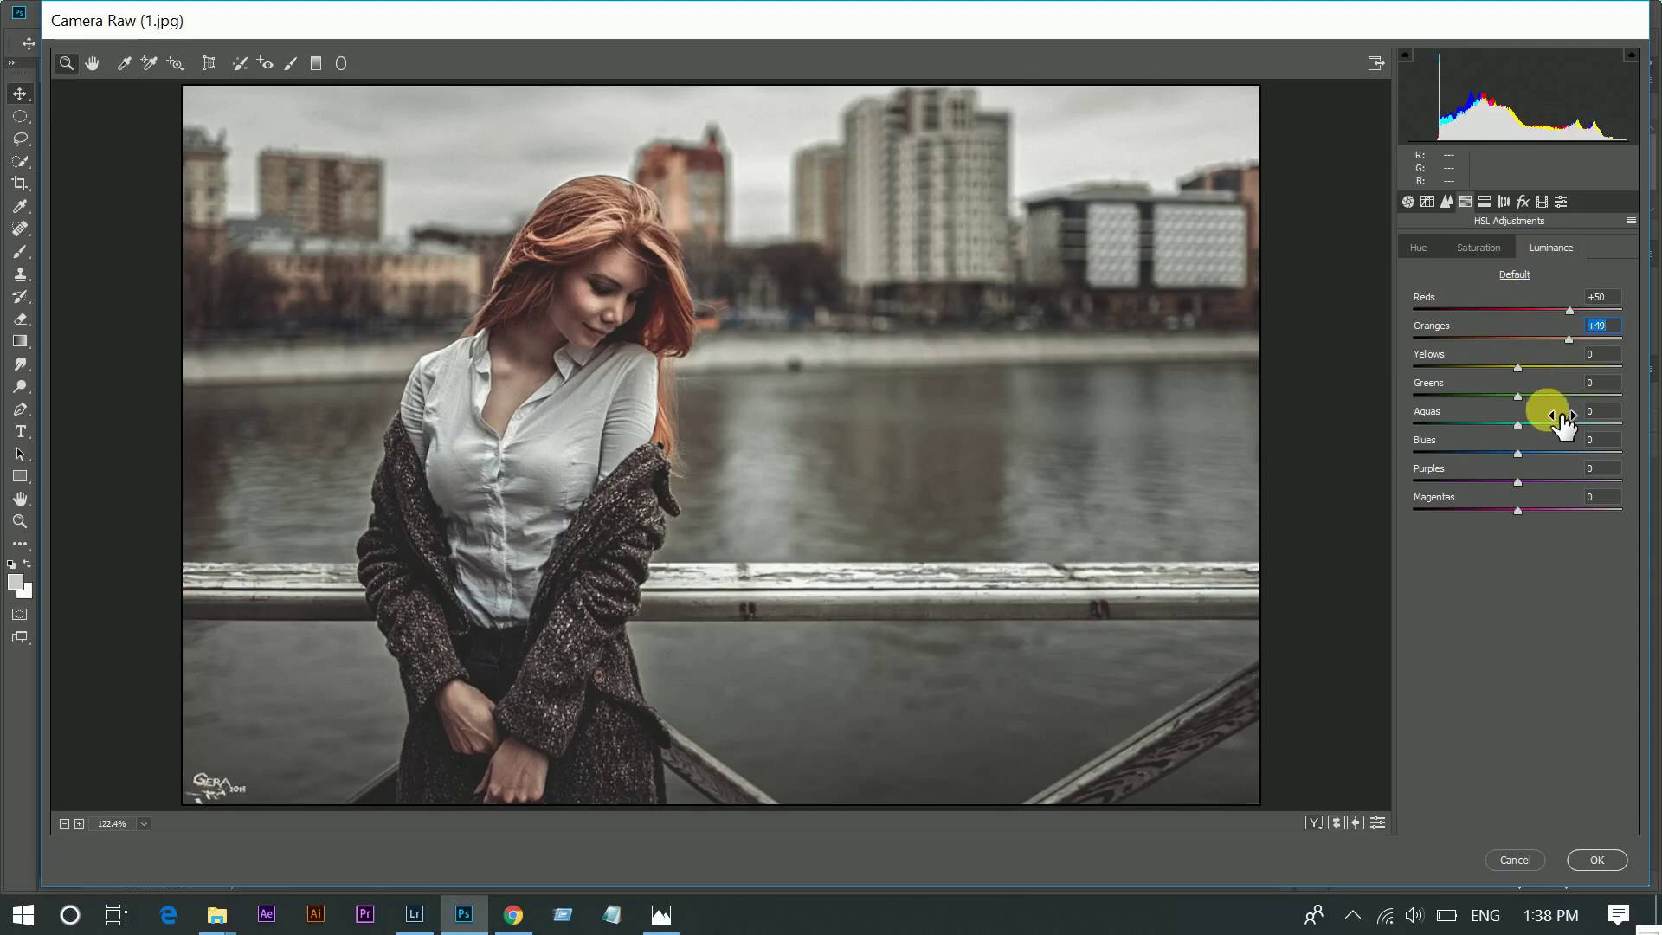
pyautogui.click(1575, 367)
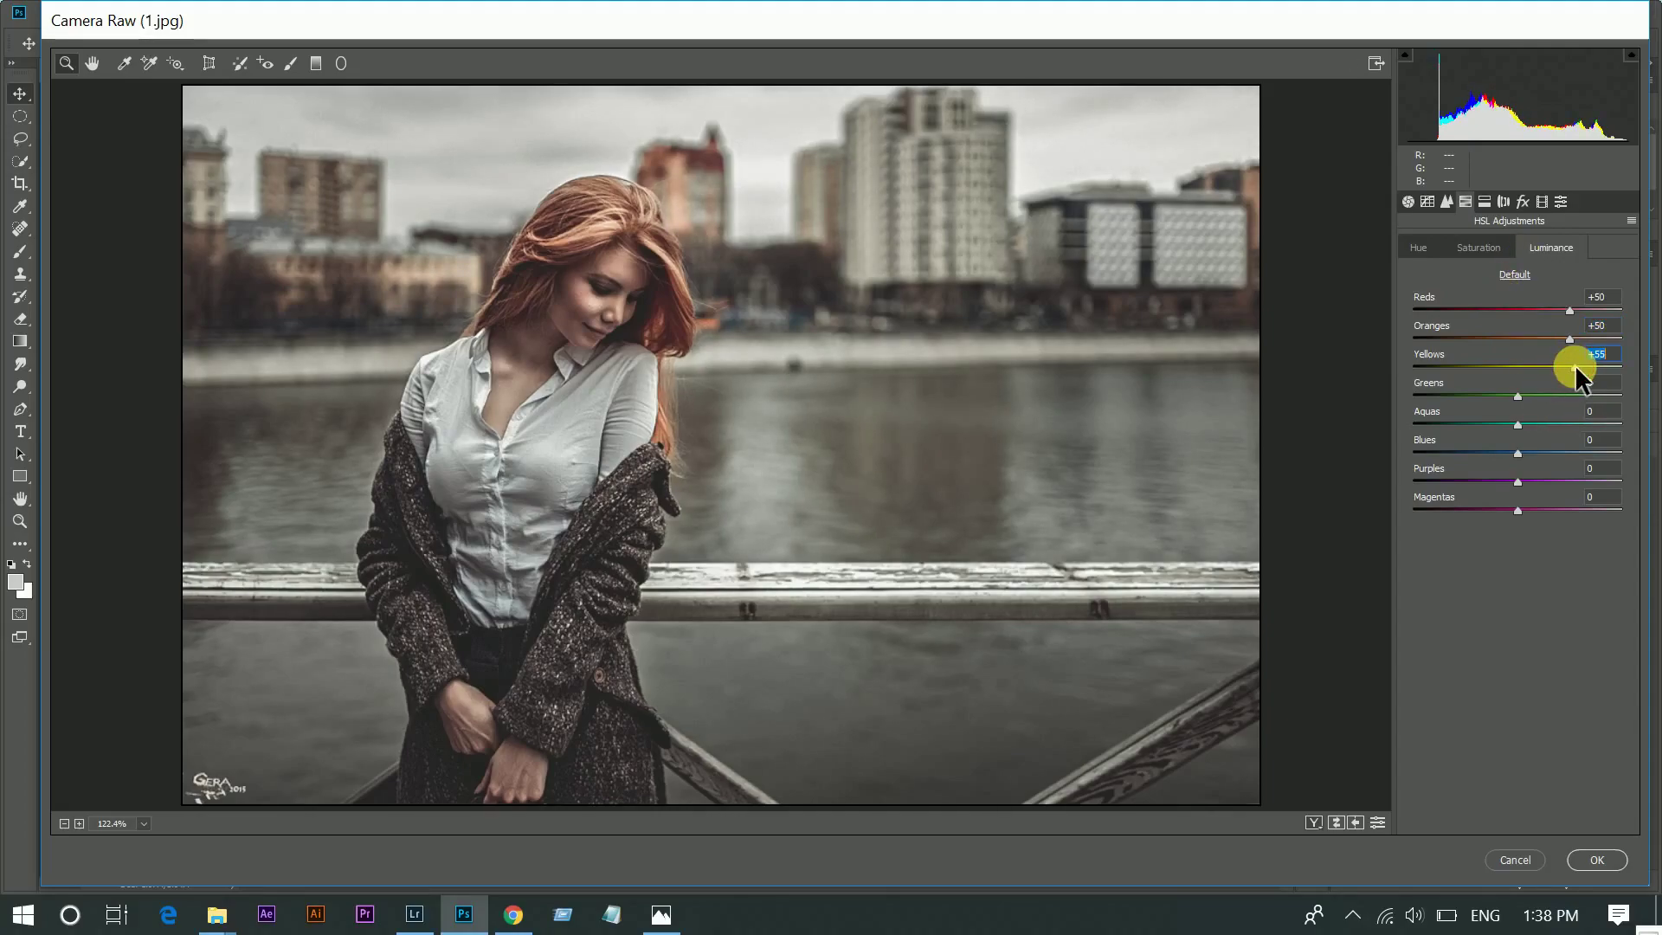
pyautogui.moveTo(1576, 367); pyautogui.dragTo(1571, 368)
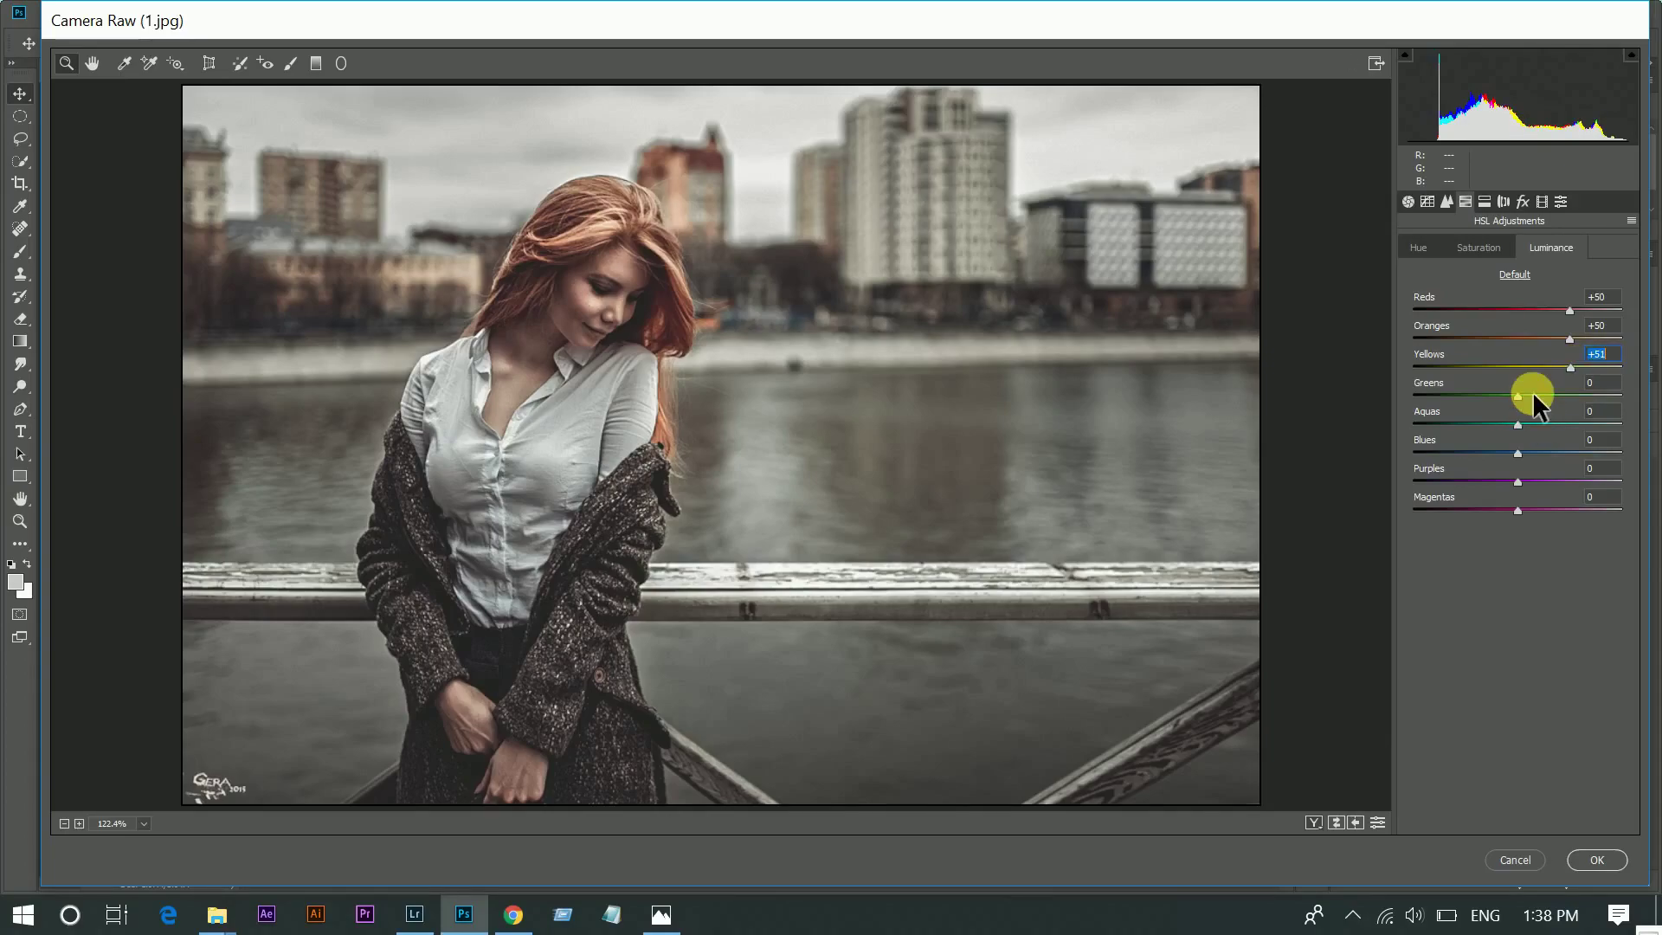
pyautogui.click(1535, 394)
pyautogui.moveTo(1534, 394); pyautogui.dragTo(1528, 395)
# - Add a Lens Corrections vignette with Amount -56 and Midpoint 0
pyautogui.click(1503, 201)
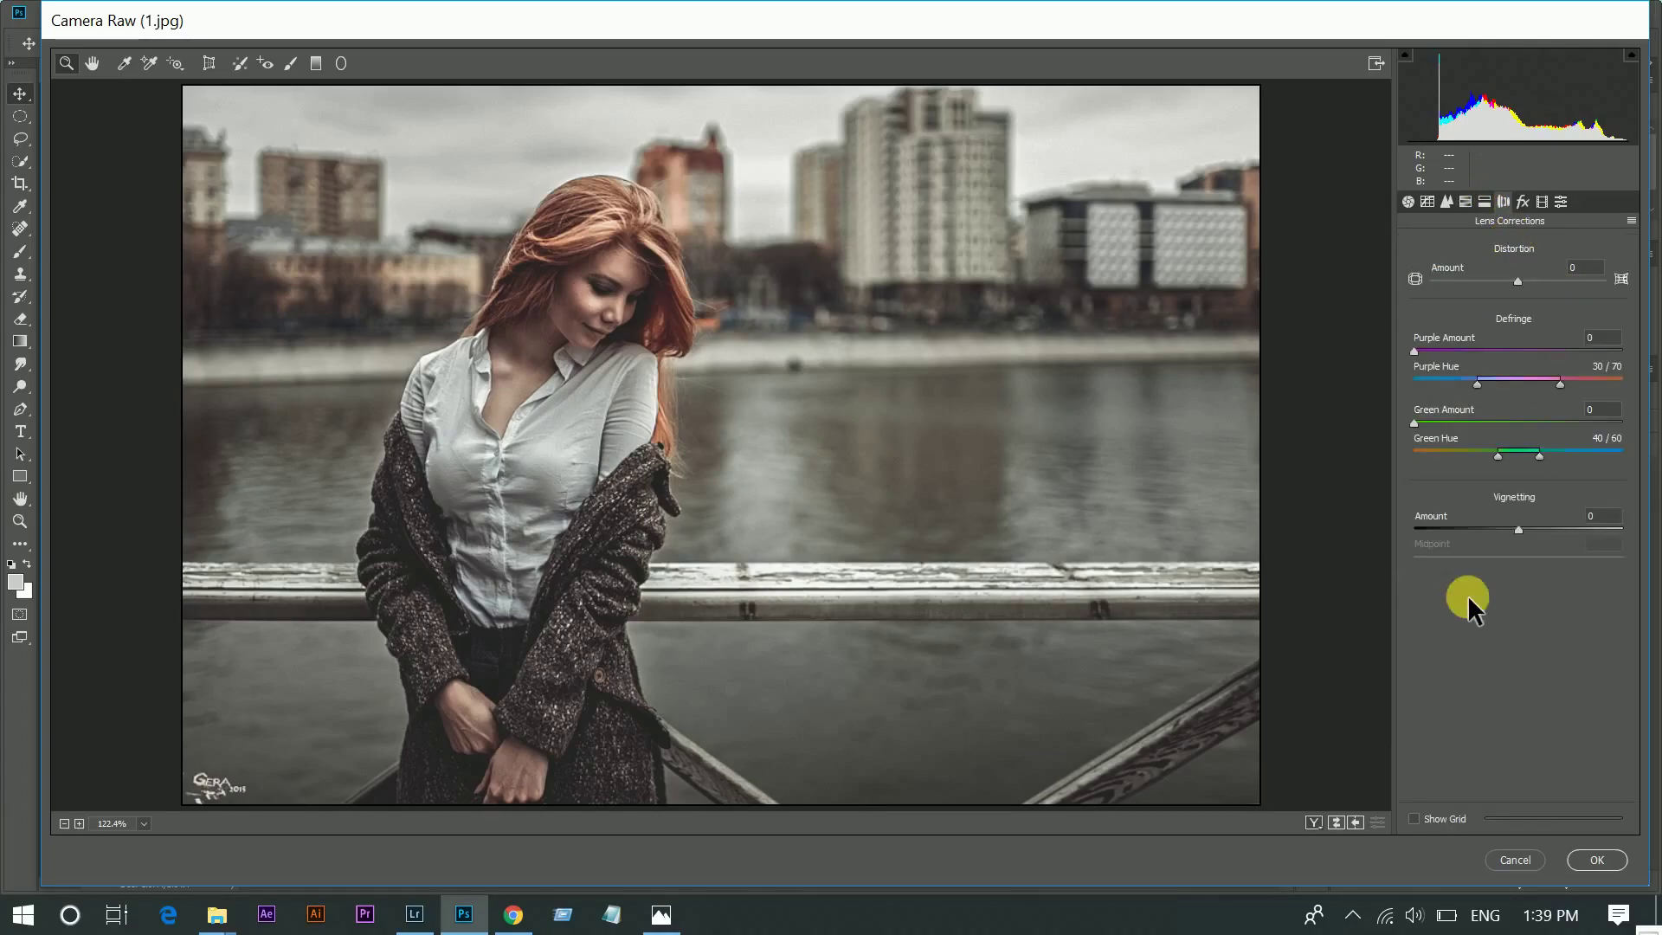
pyautogui.moveTo(1494, 526); pyautogui.dragTo(1477, 528)
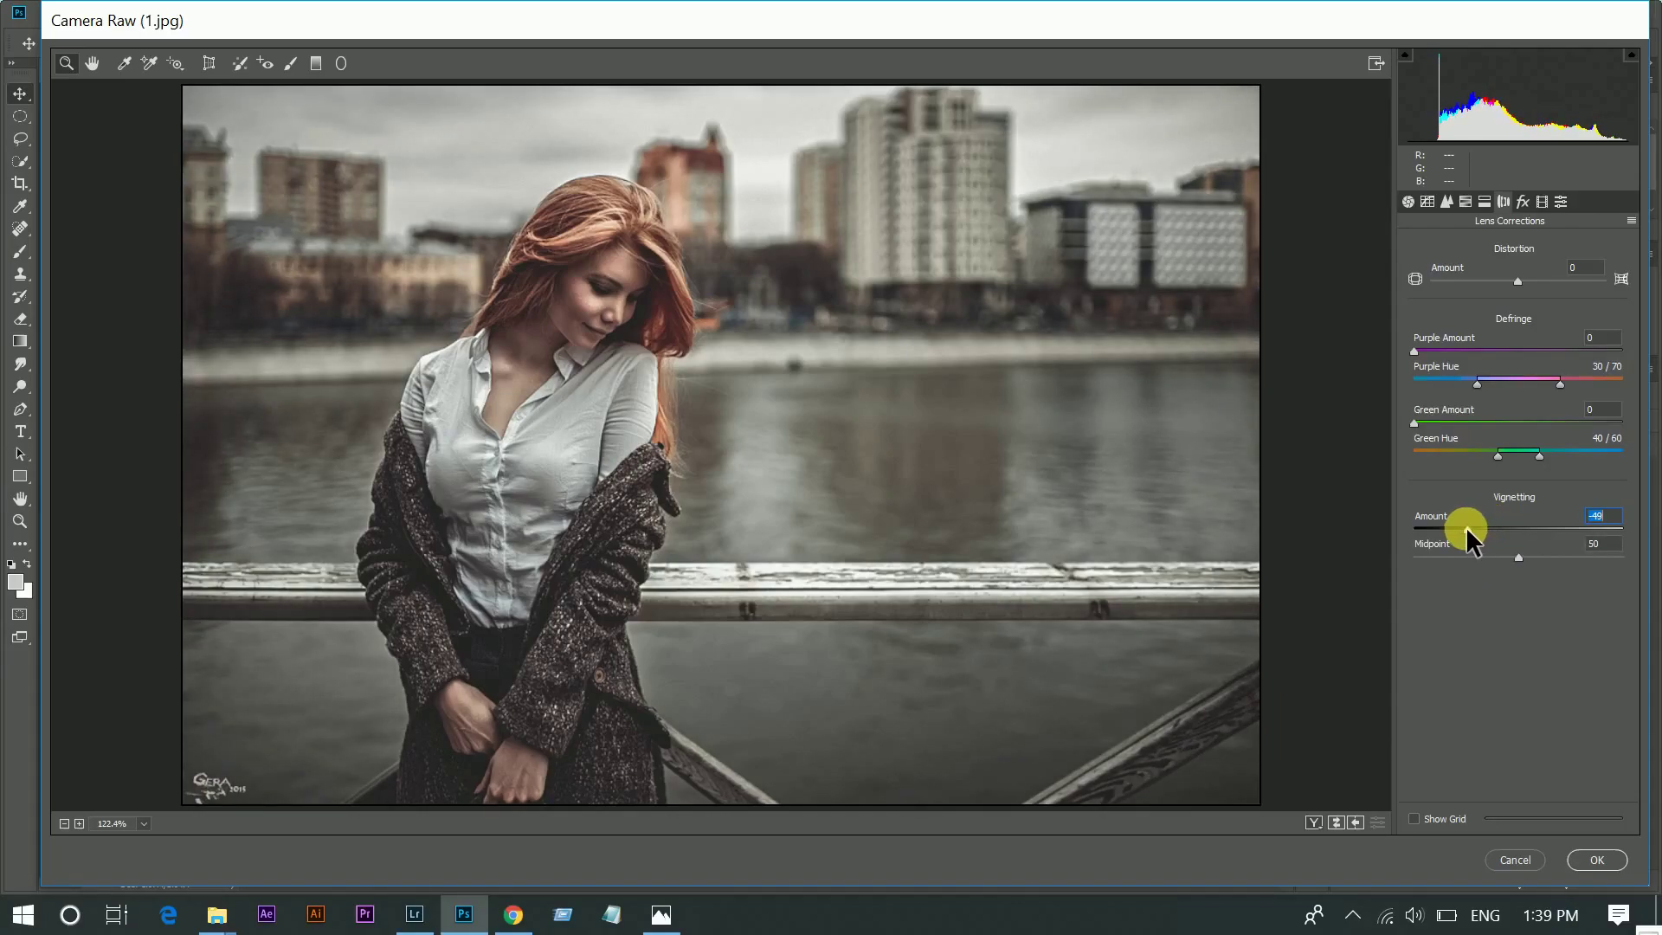
pyautogui.moveTo(1467, 526); pyautogui.dragTo(1469, 527)
pyautogui.moveTo(1468, 526); pyautogui.dragTo(1463, 525)
pyautogui.click(1519, 557)
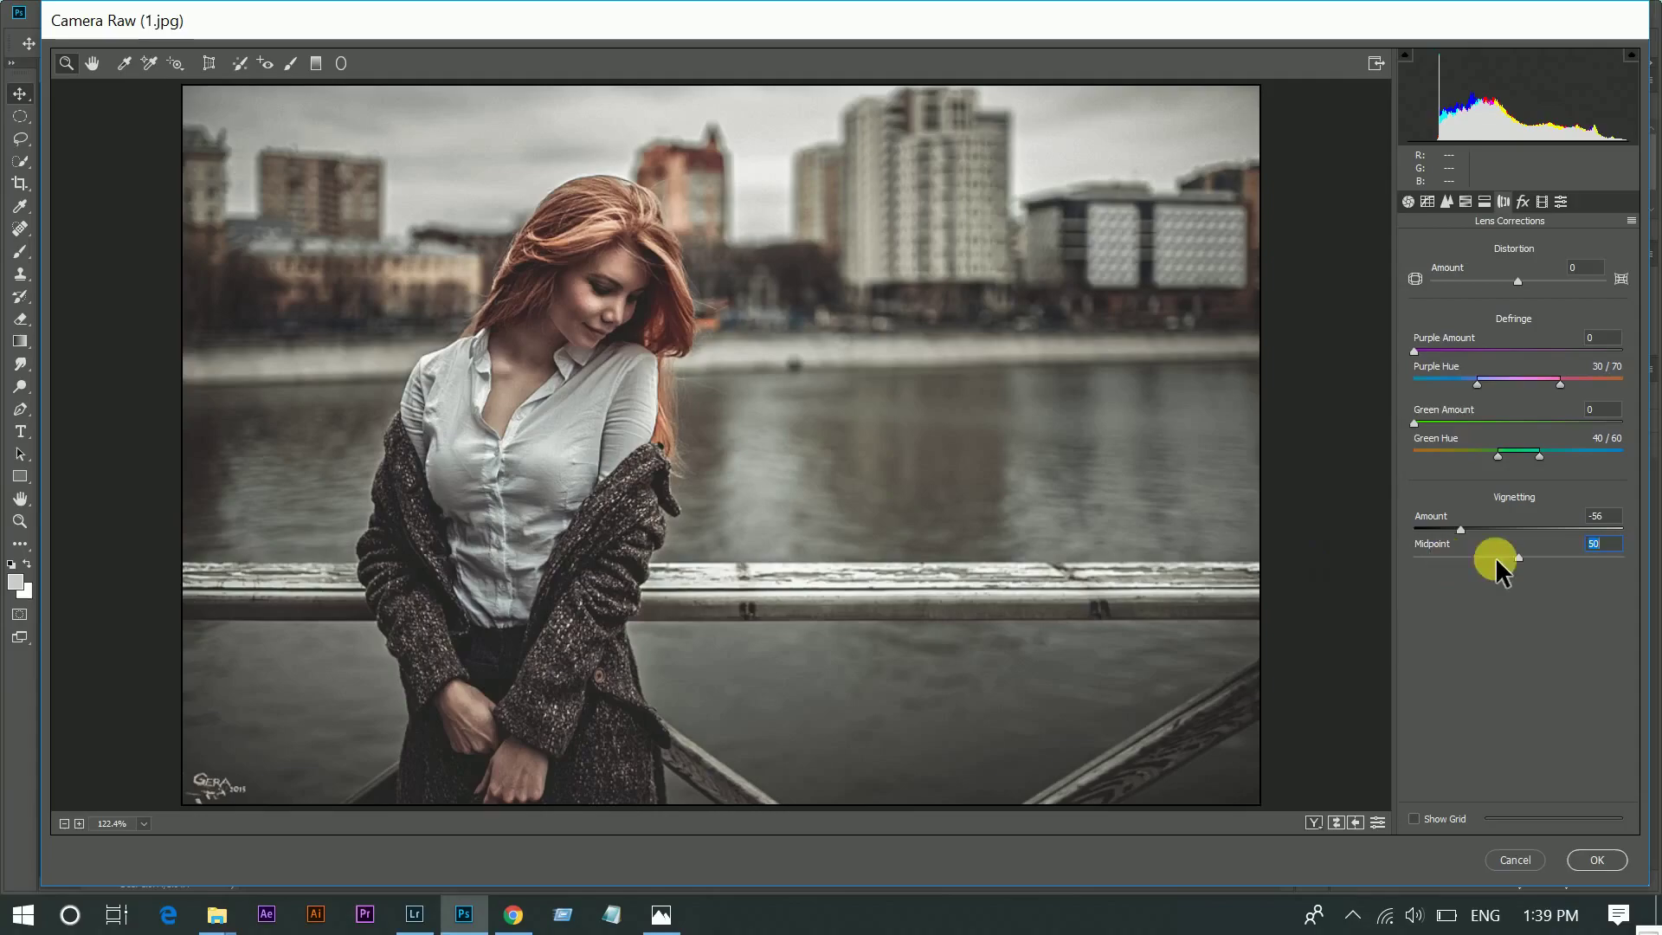
pyautogui.moveTo(1519, 558); pyautogui.dragTo(1377, 557)
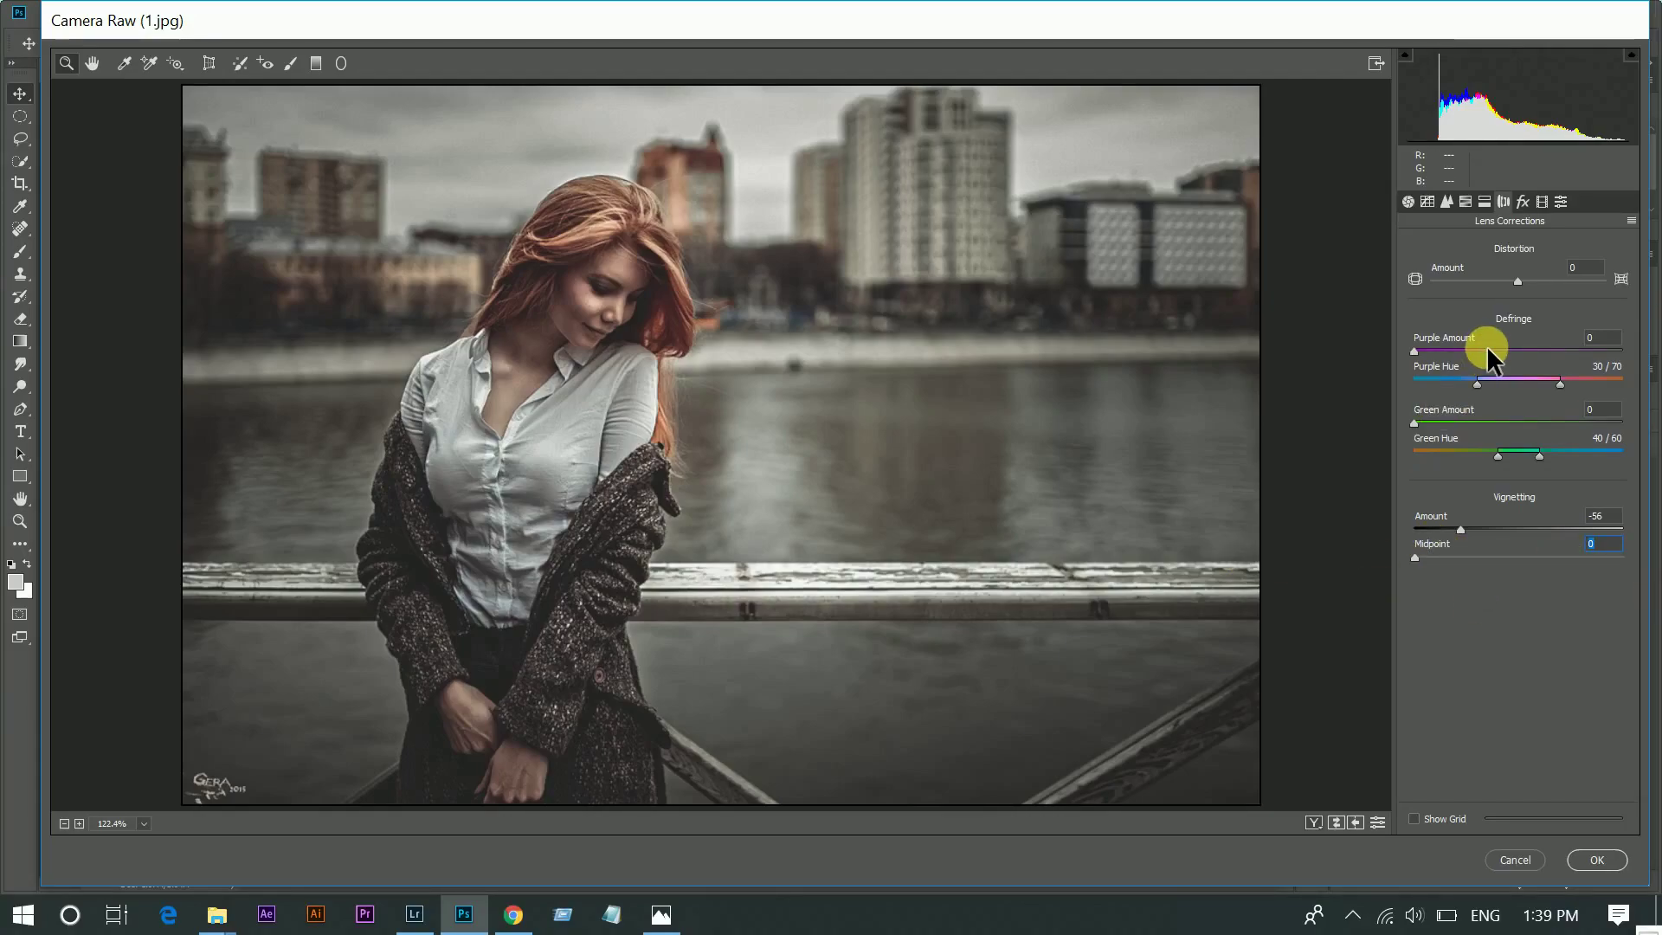
# - Raise Blue Primary saturation to +5 in Calibration, leaving Effects grain at zero
pyautogui.click(1539, 202)
pyautogui.moveTo(1518, 555)
pyautogui.mouseDown()
pyautogui.moveTo(1563, 557)
pyautogui.moveTo(1524, 556)
pyautogui.mouseUp()
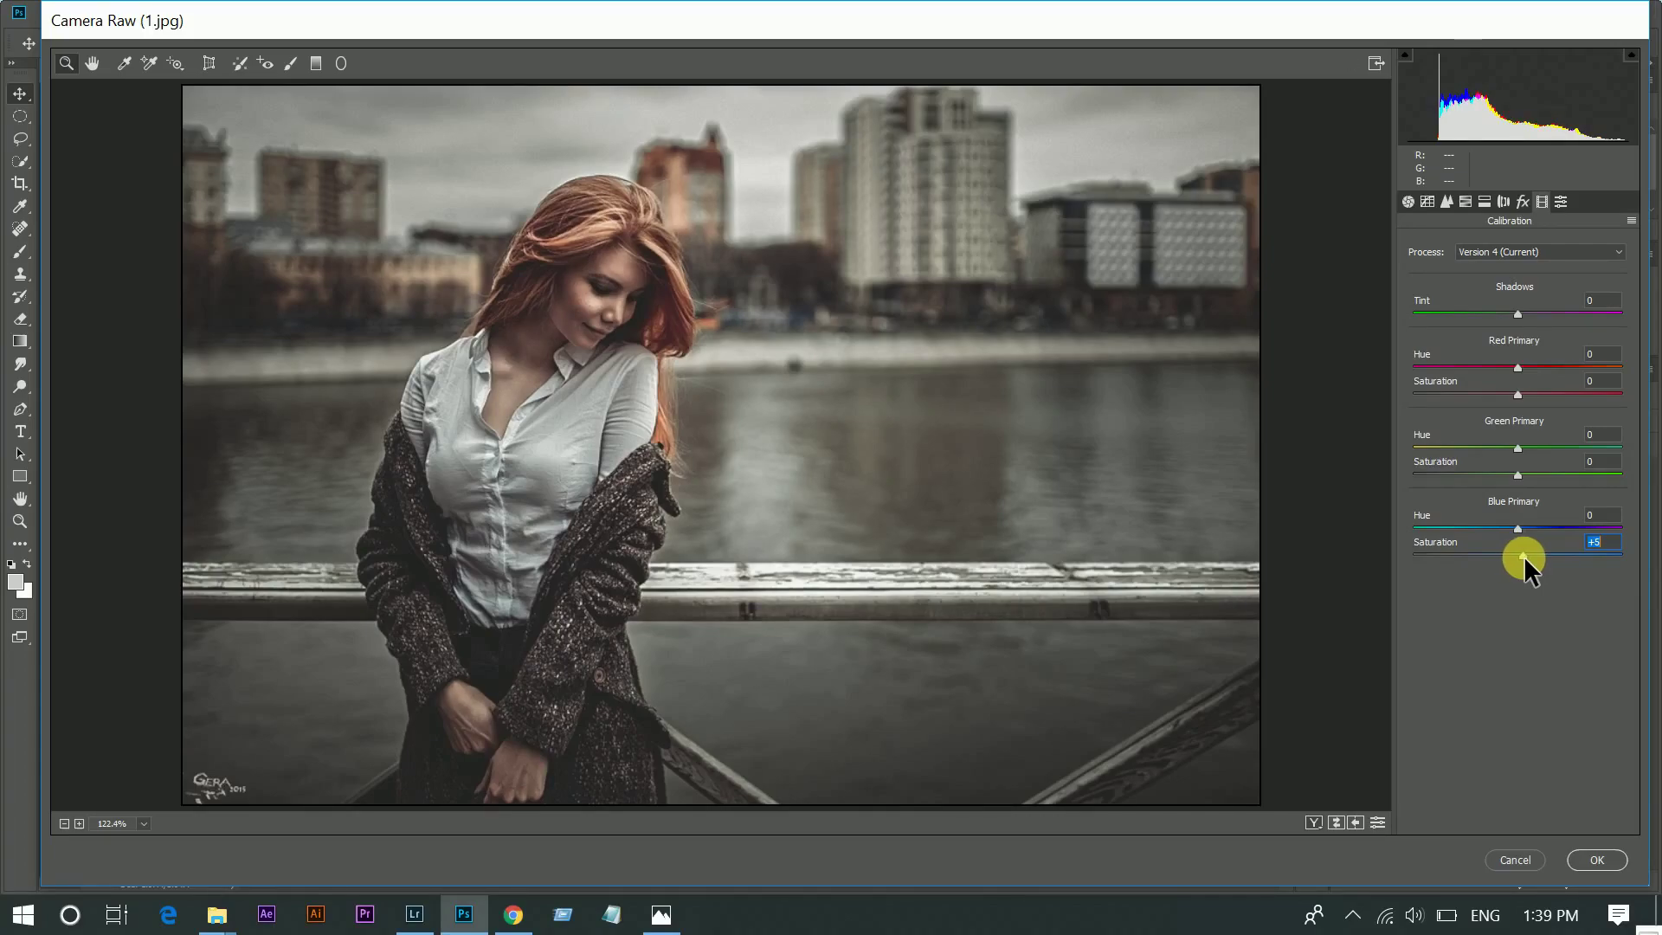
pyautogui.click(1526, 203)
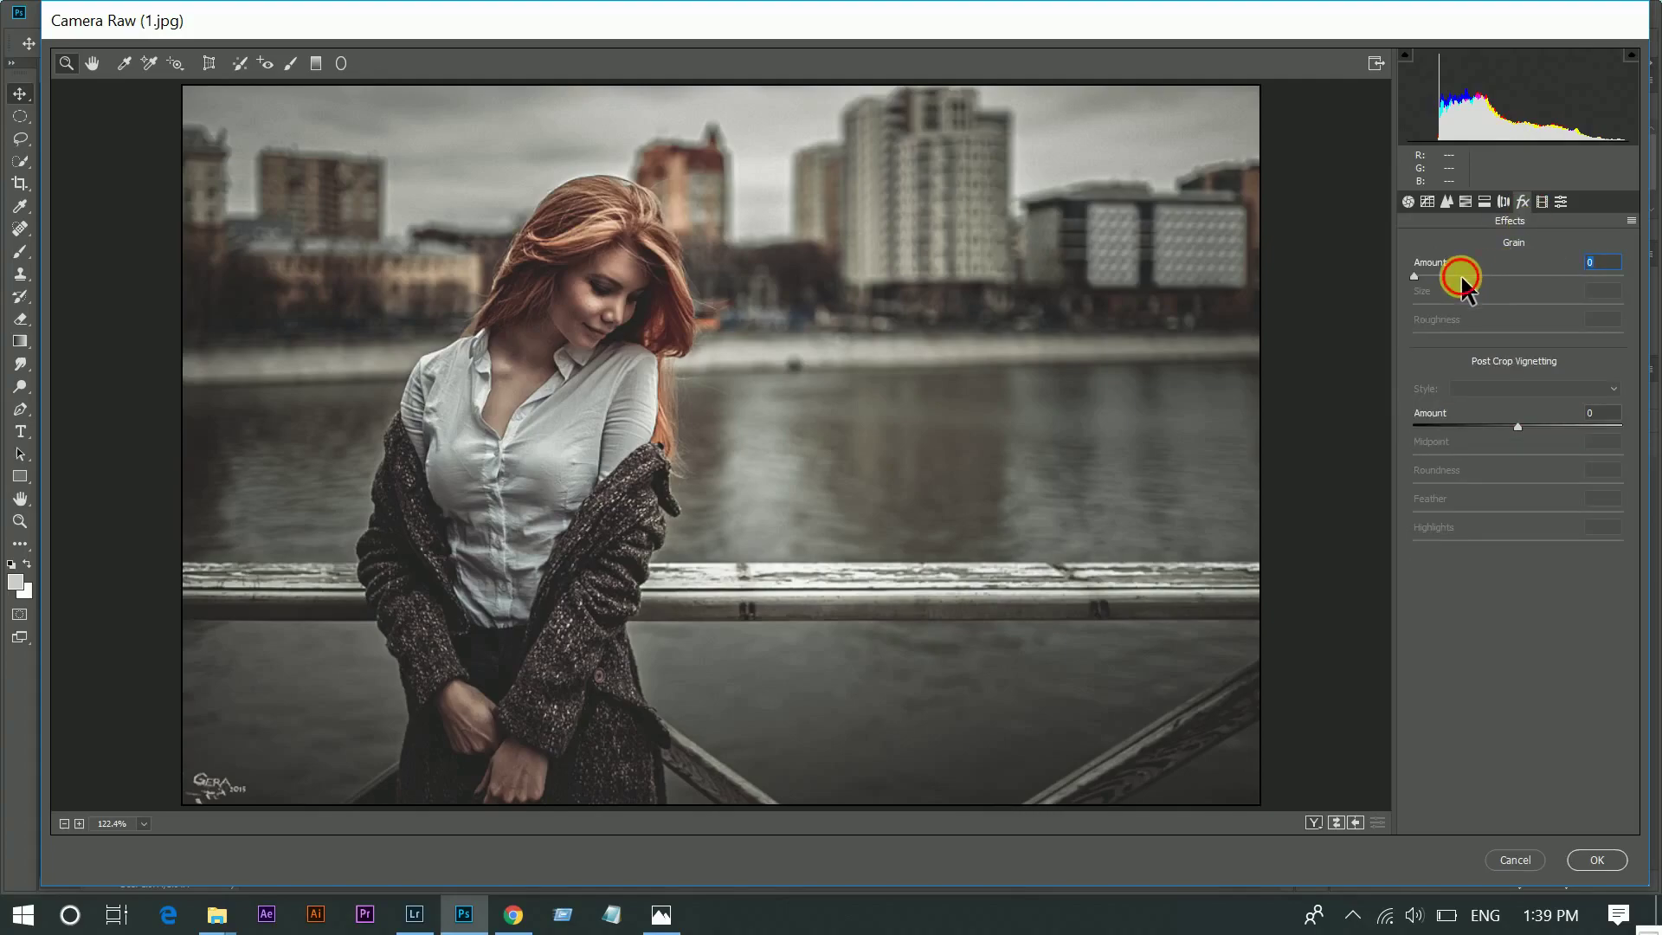
pyautogui.moveTo(1462, 275); pyautogui.dragTo(1313, 252)
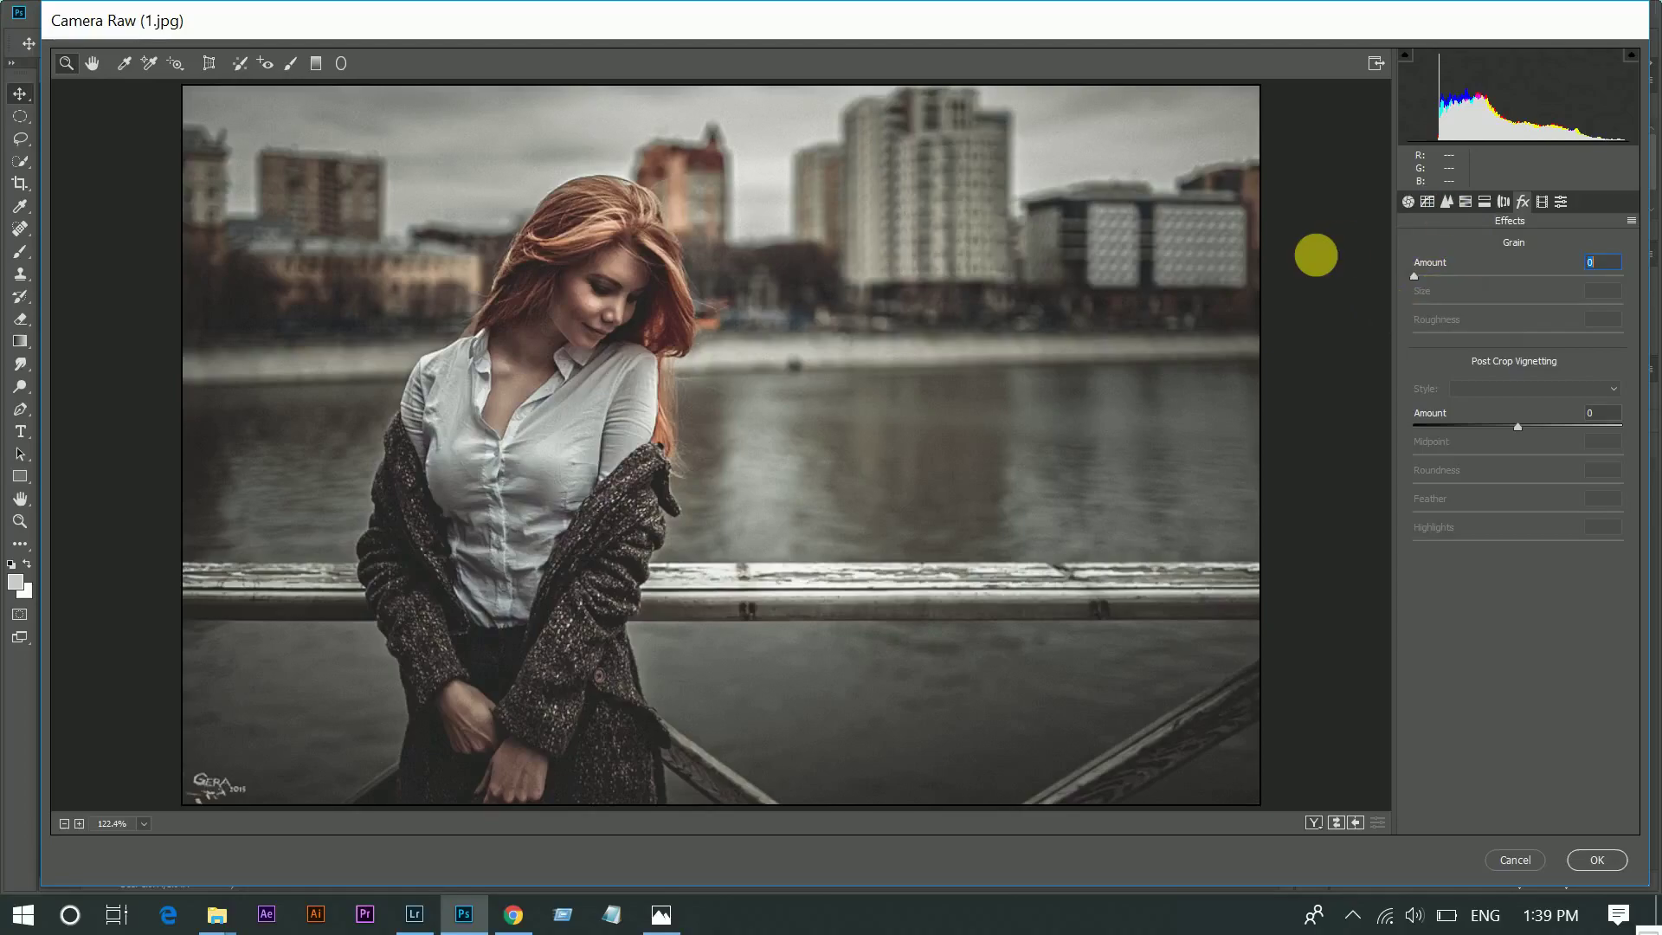
pyautogui.click(1408, 202)
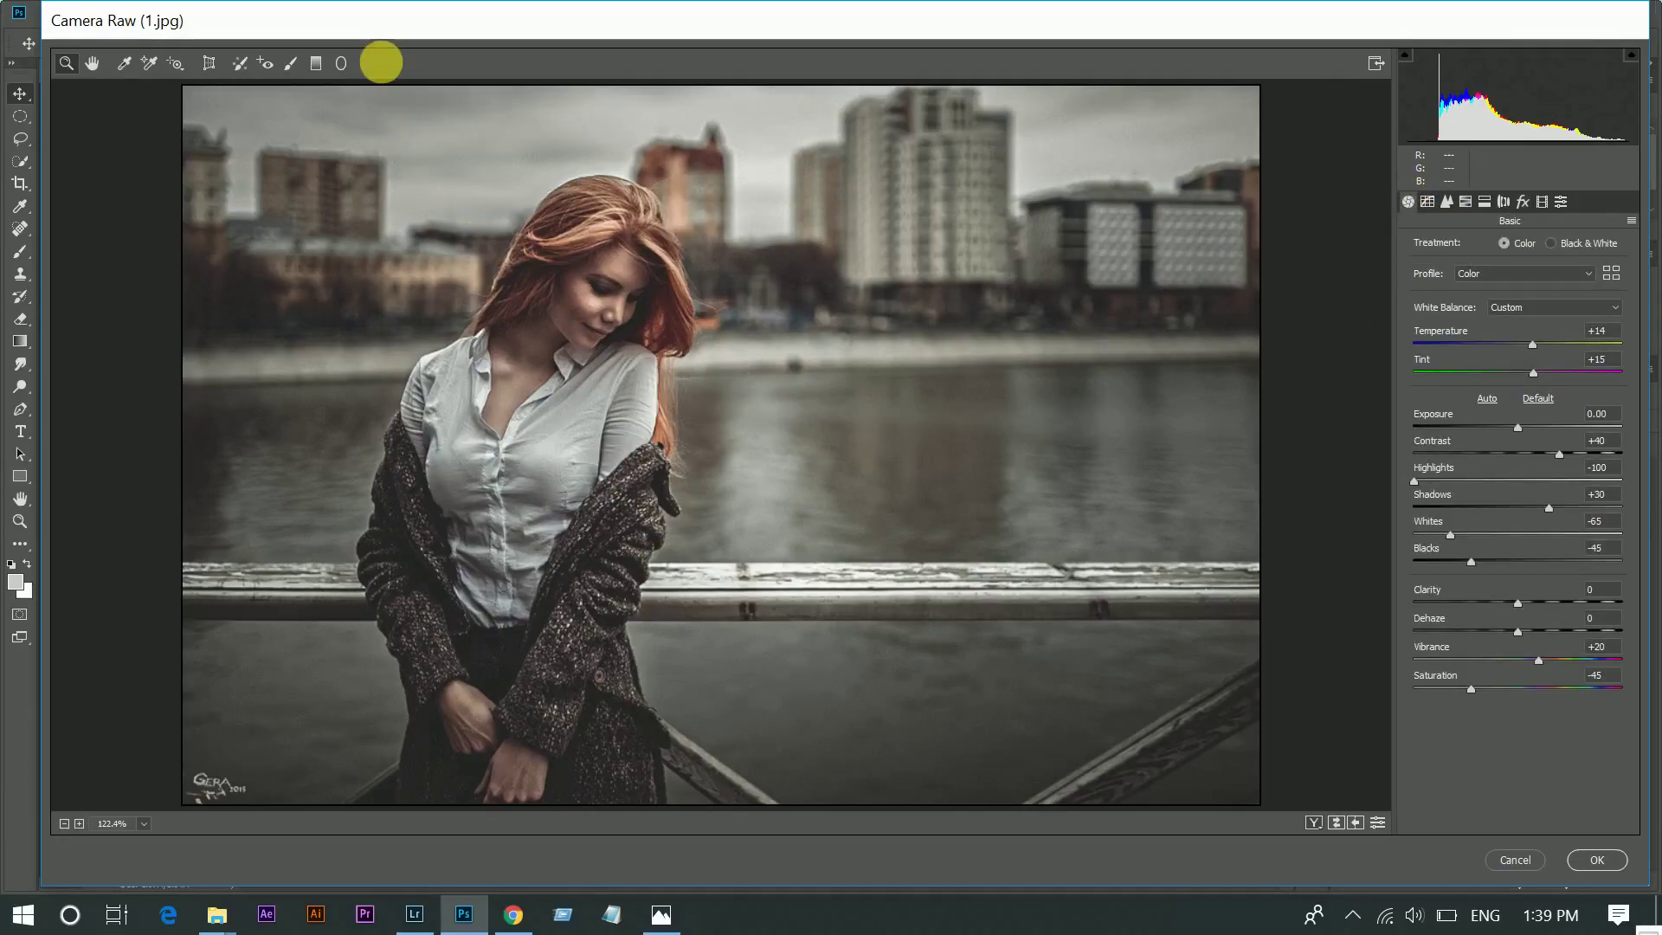
# - Give a new Graduated Filter contrast -22 and a salmon tint of Hue 12, Saturation 31
pyautogui.click(317, 63)
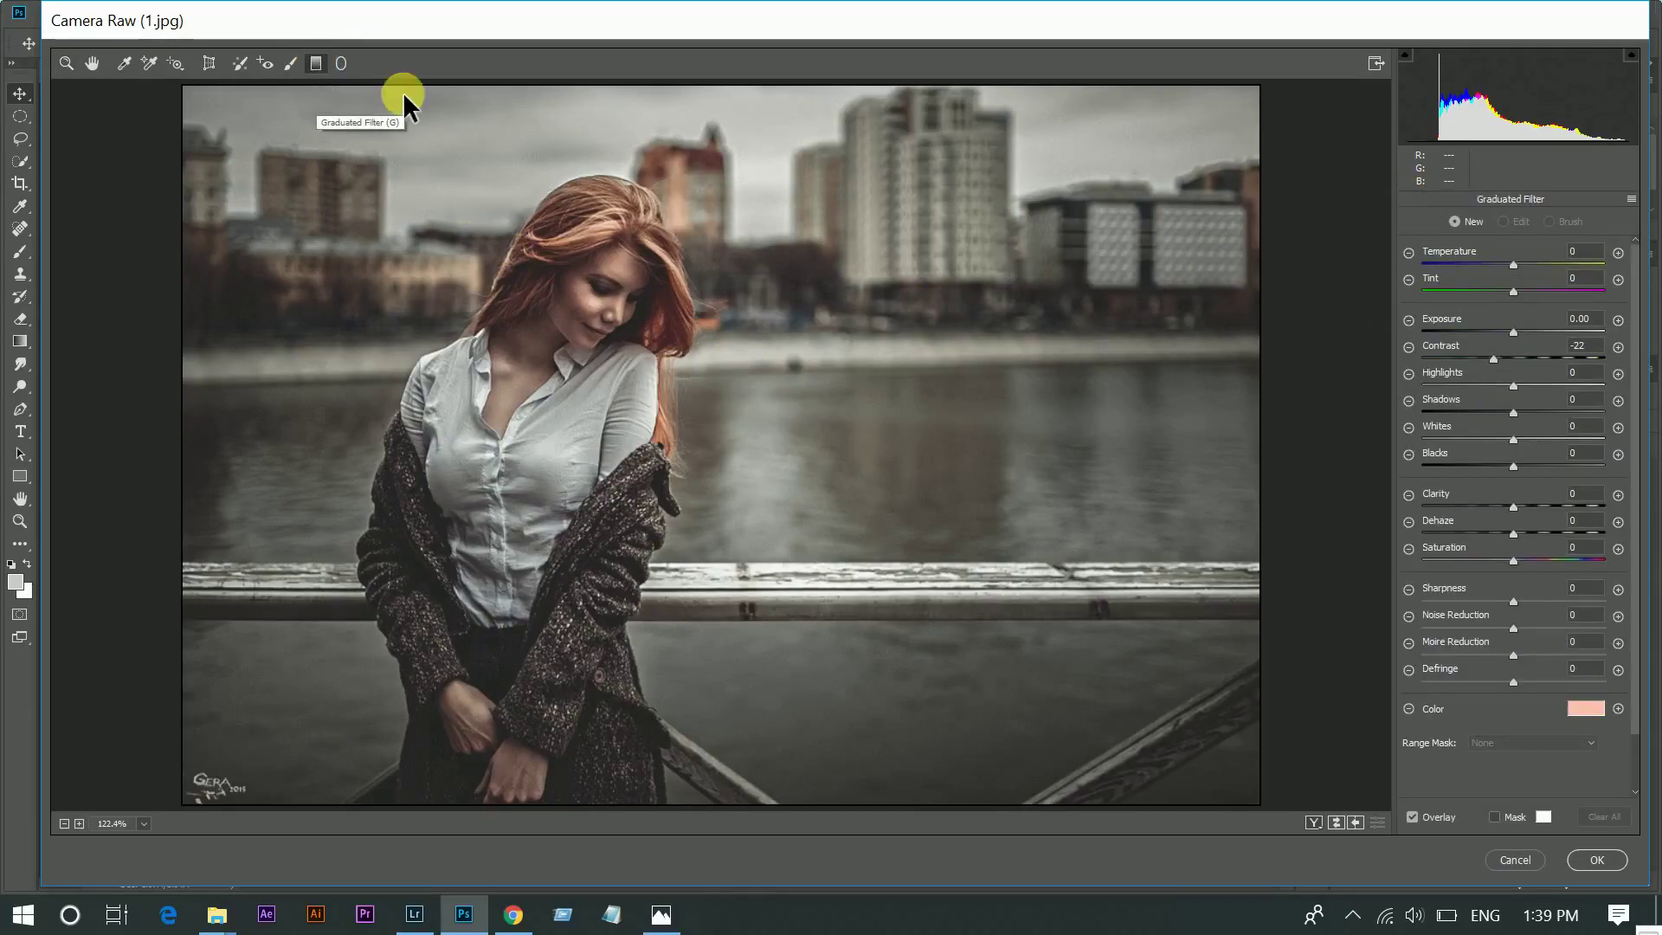
pyautogui.click(1577, 346)
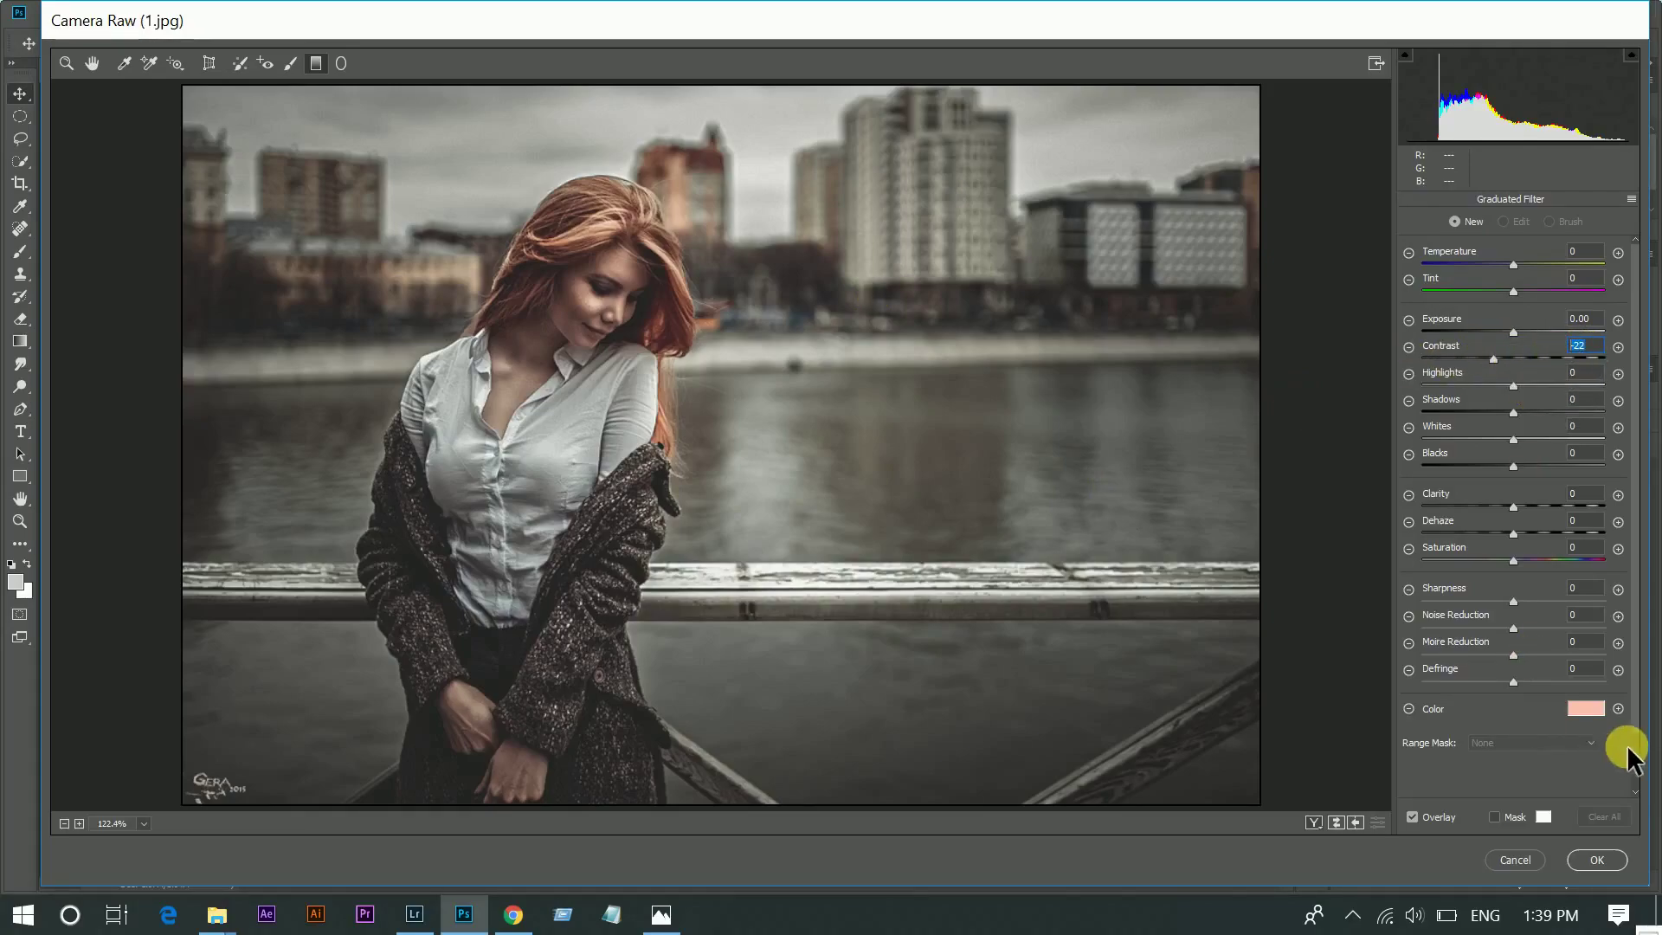
pyautogui.click(1584, 708)
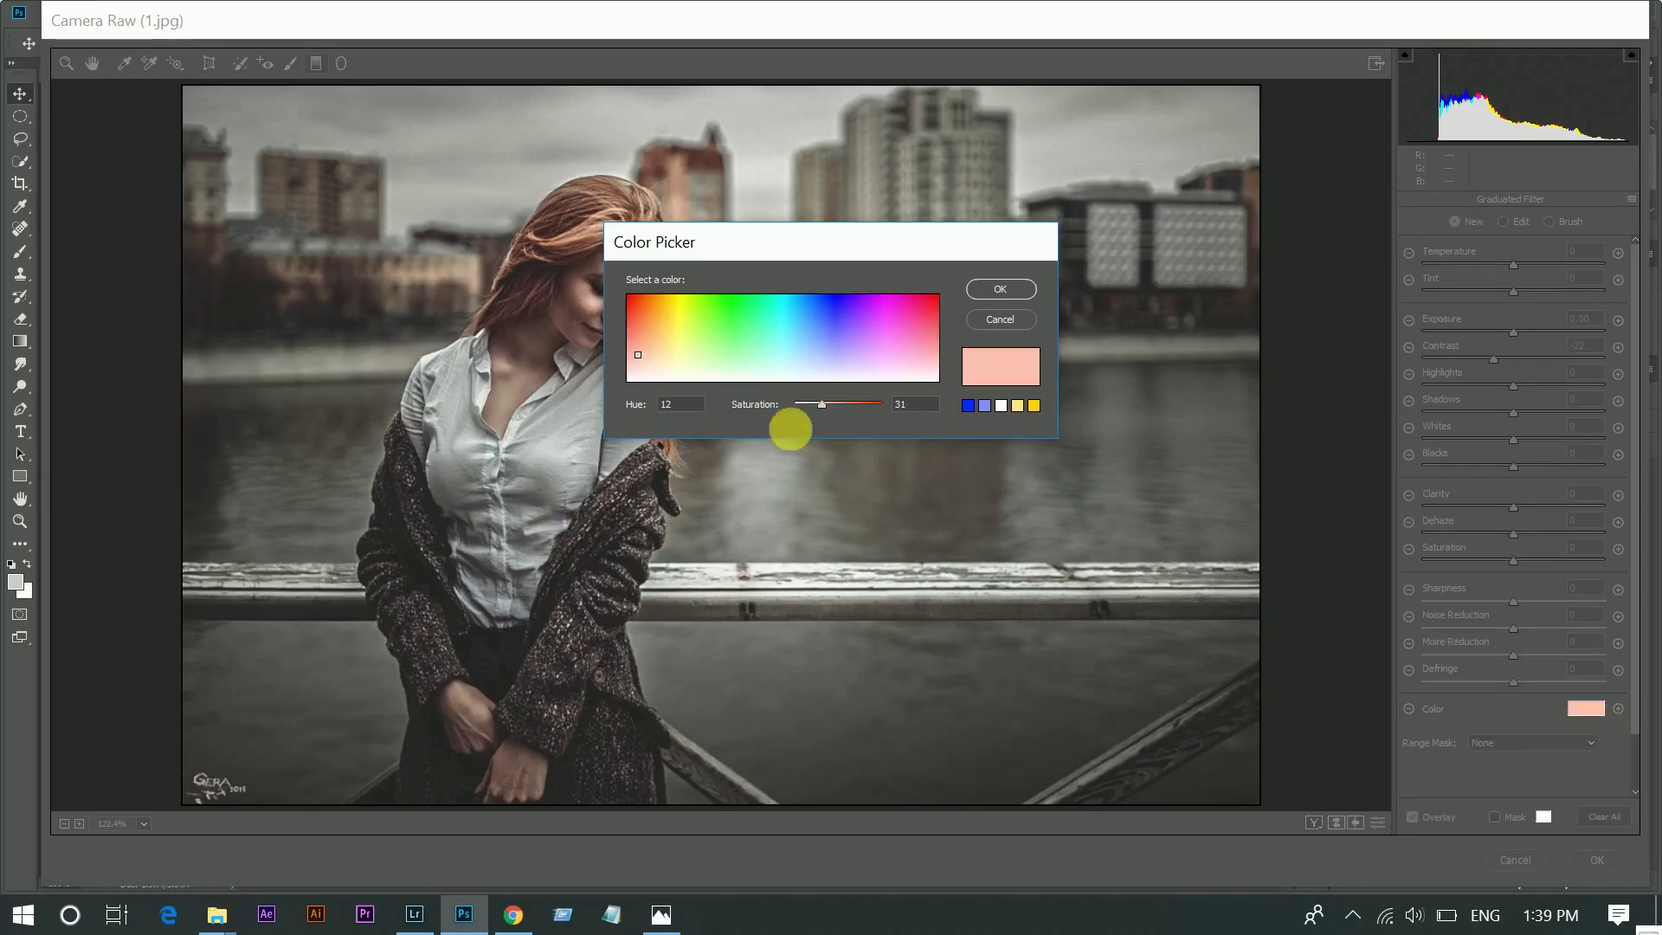
pyautogui.click(673, 405)
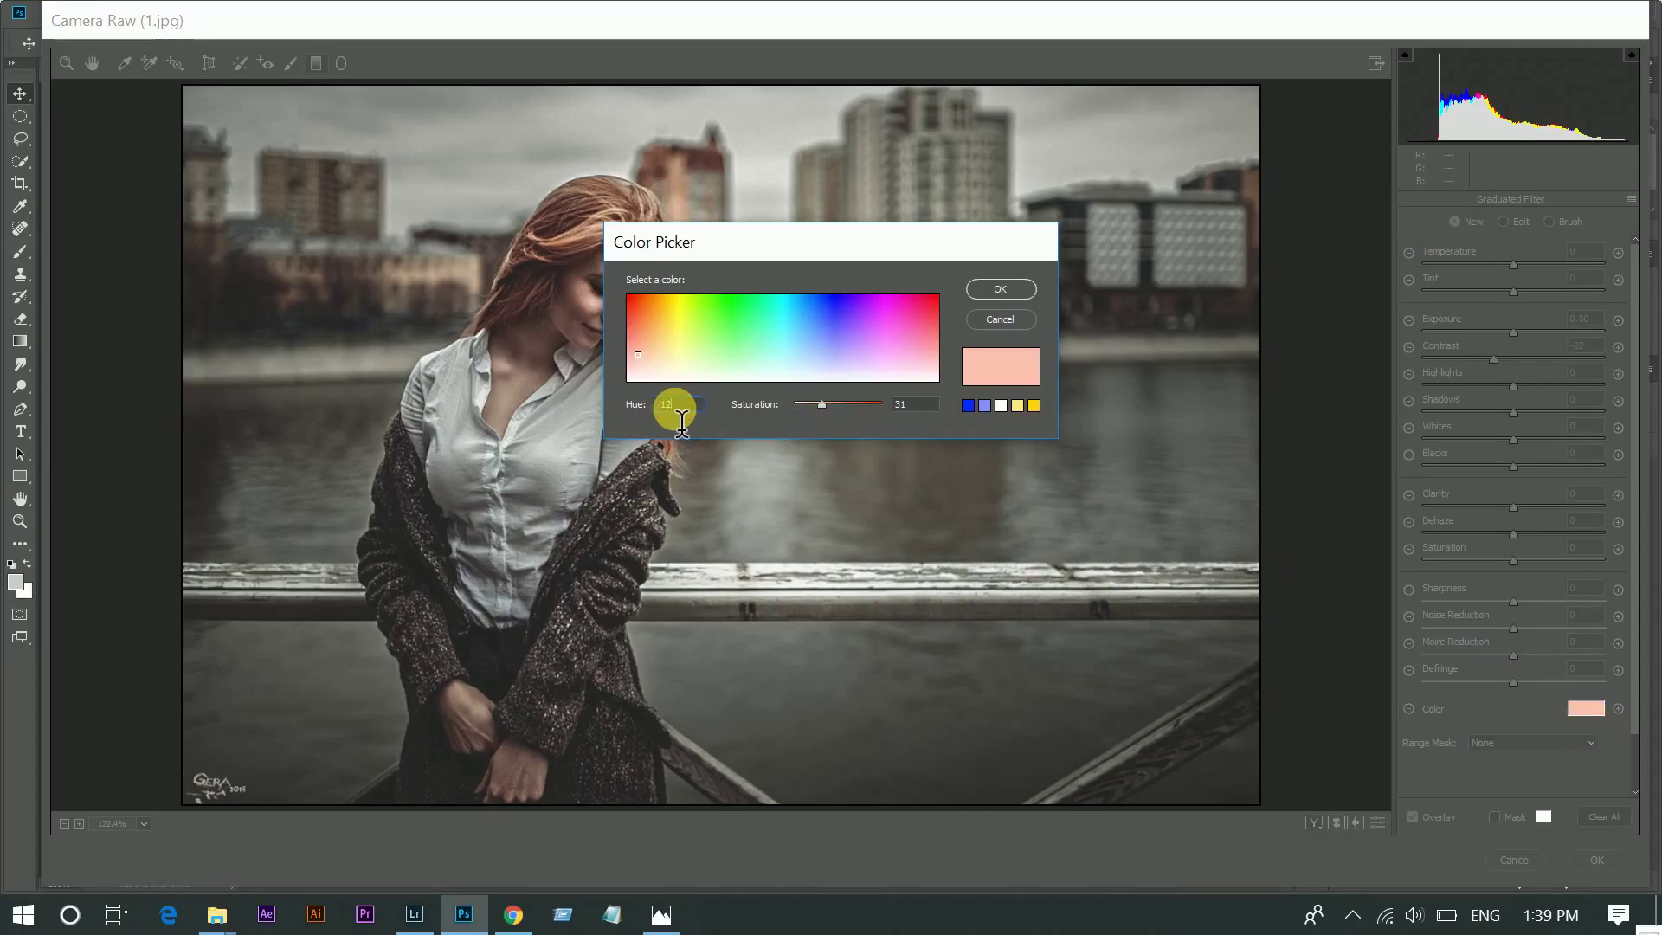
pyautogui.click(933, 405)
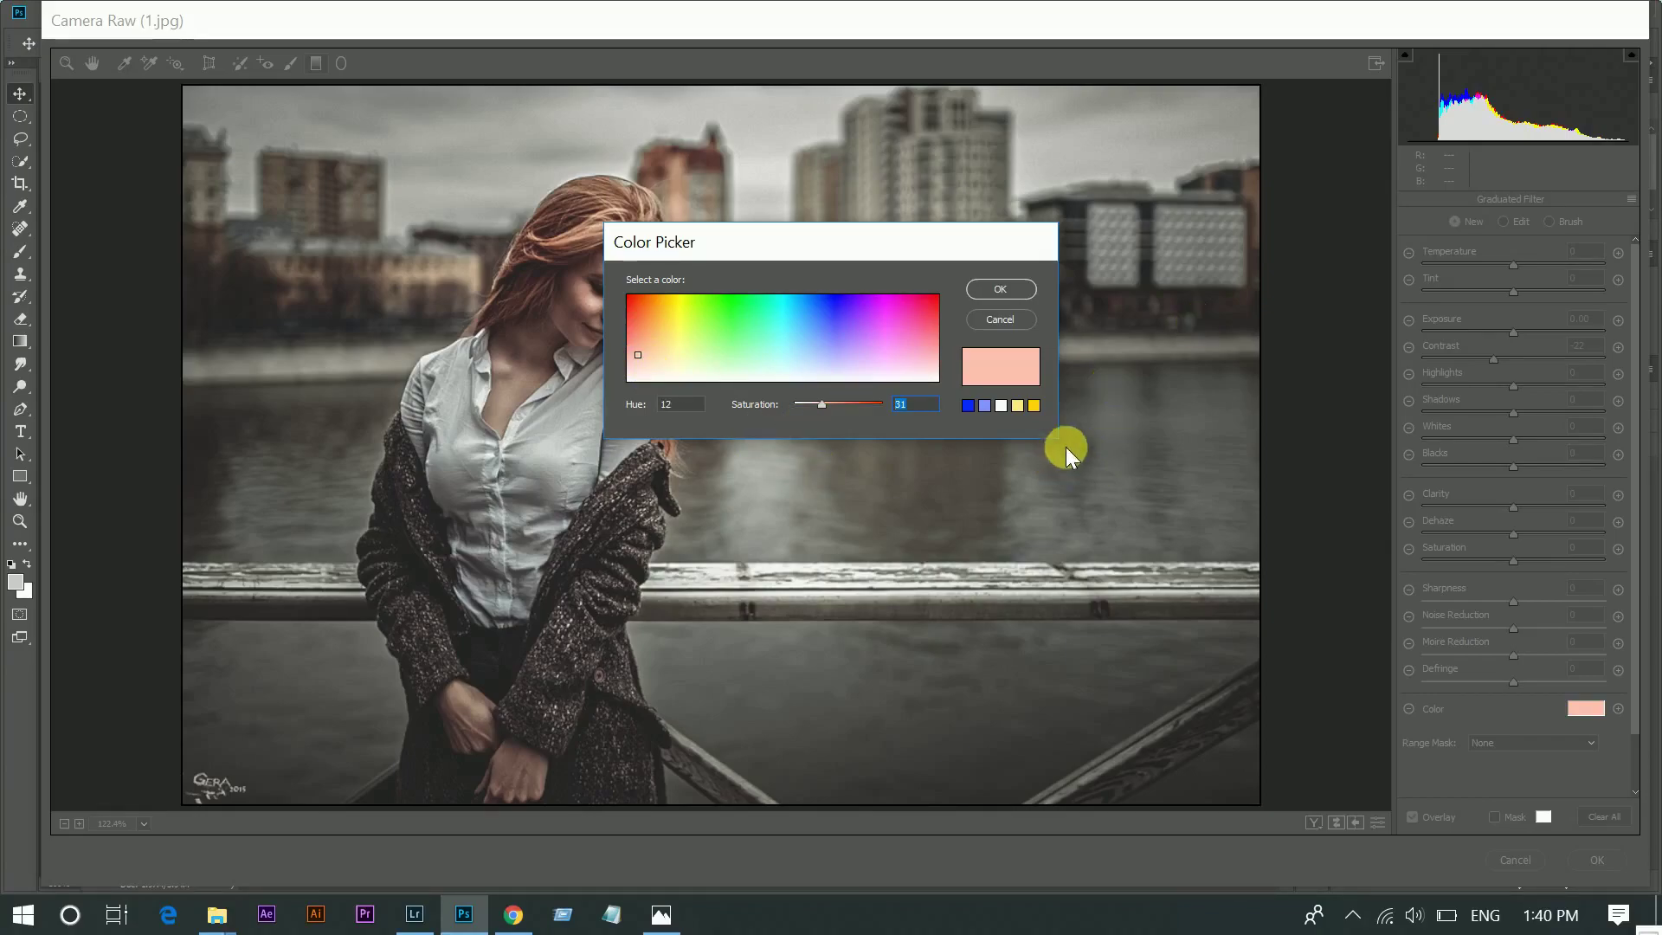
pyautogui.click(998, 289)
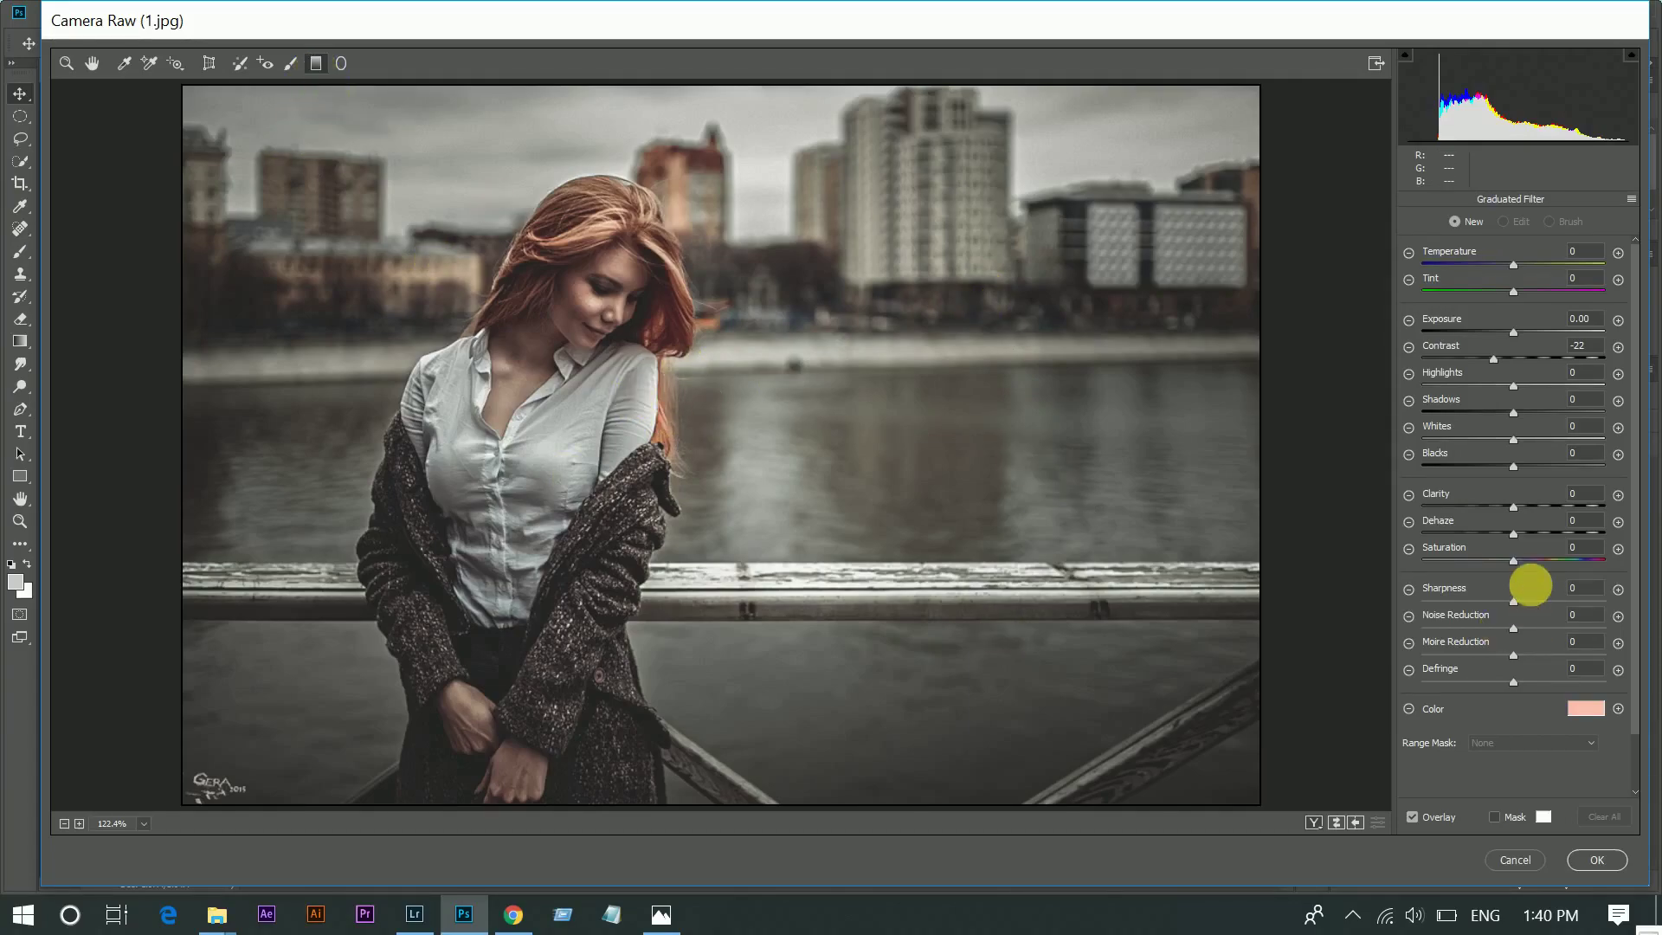
# - Draw the graduated filter from her shoulders down to her hands, adjusting its guide lines
pyautogui.scroll(-3, 1581, 700)
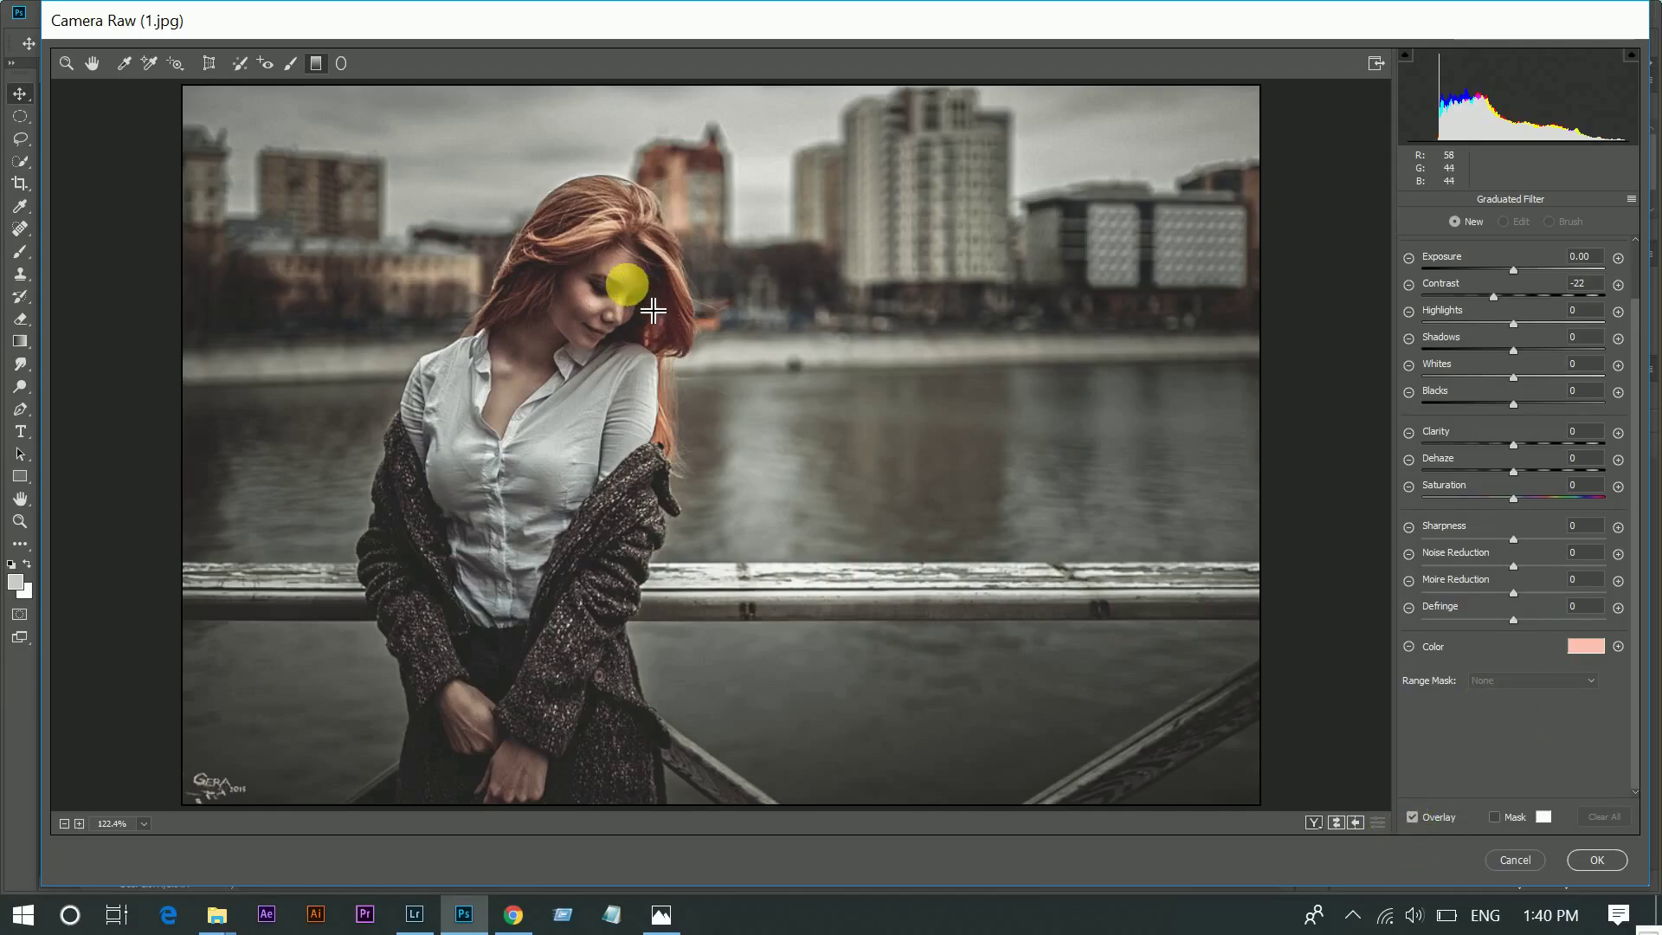
pyautogui.moveTo(632, 304); pyautogui.dragTo(633, 739)
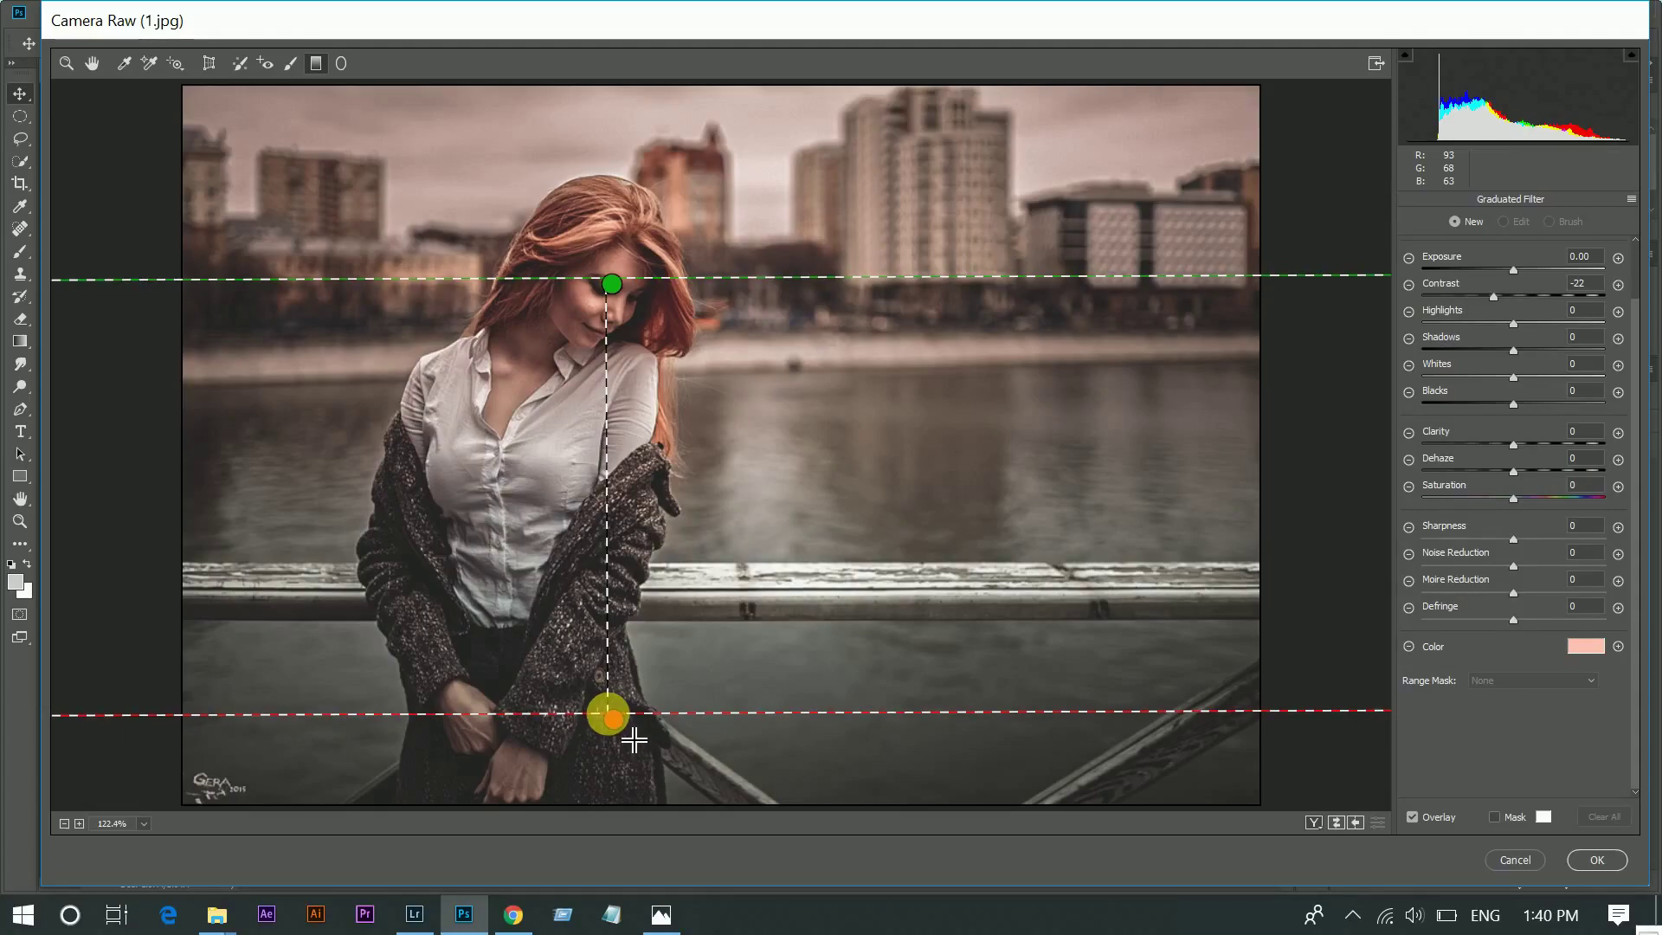
pyautogui.moveTo(634, 739); pyautogui.dragTo(633, 738)
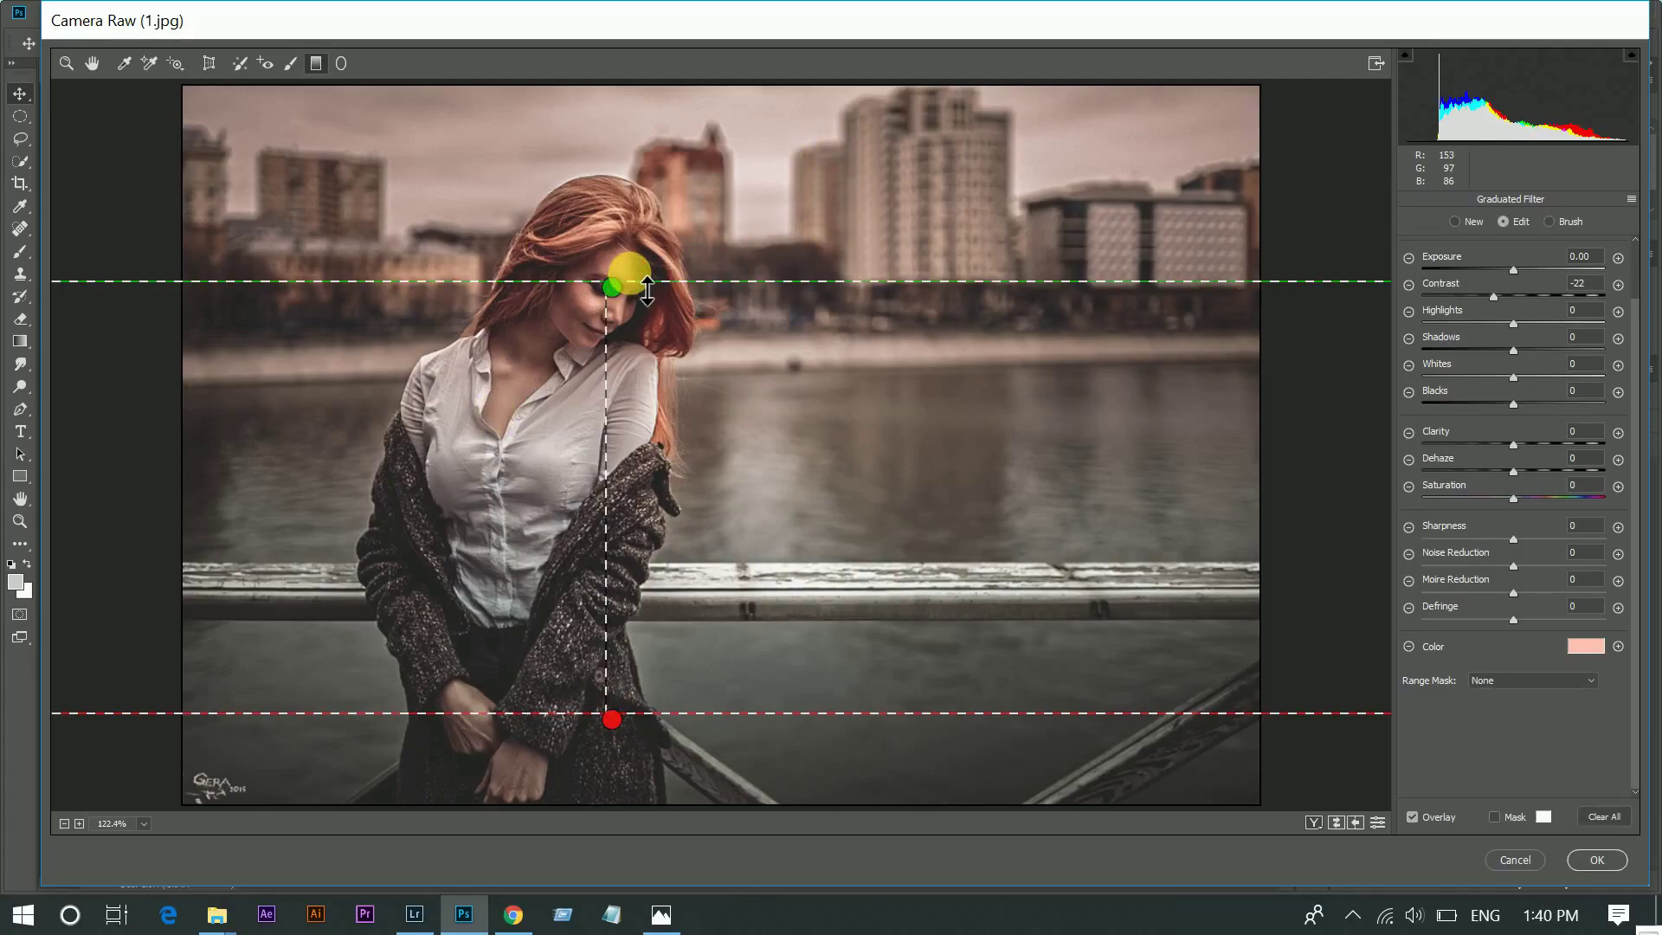
pyautogui.moveTo(646, 298)
pyautogui.mouseDown()
pyautogui.moveTo(661, 194)
pyautogui.moveTo(650, 407)
pyautogui.moveTo(659, 383)
pyautogui.mouseUp()
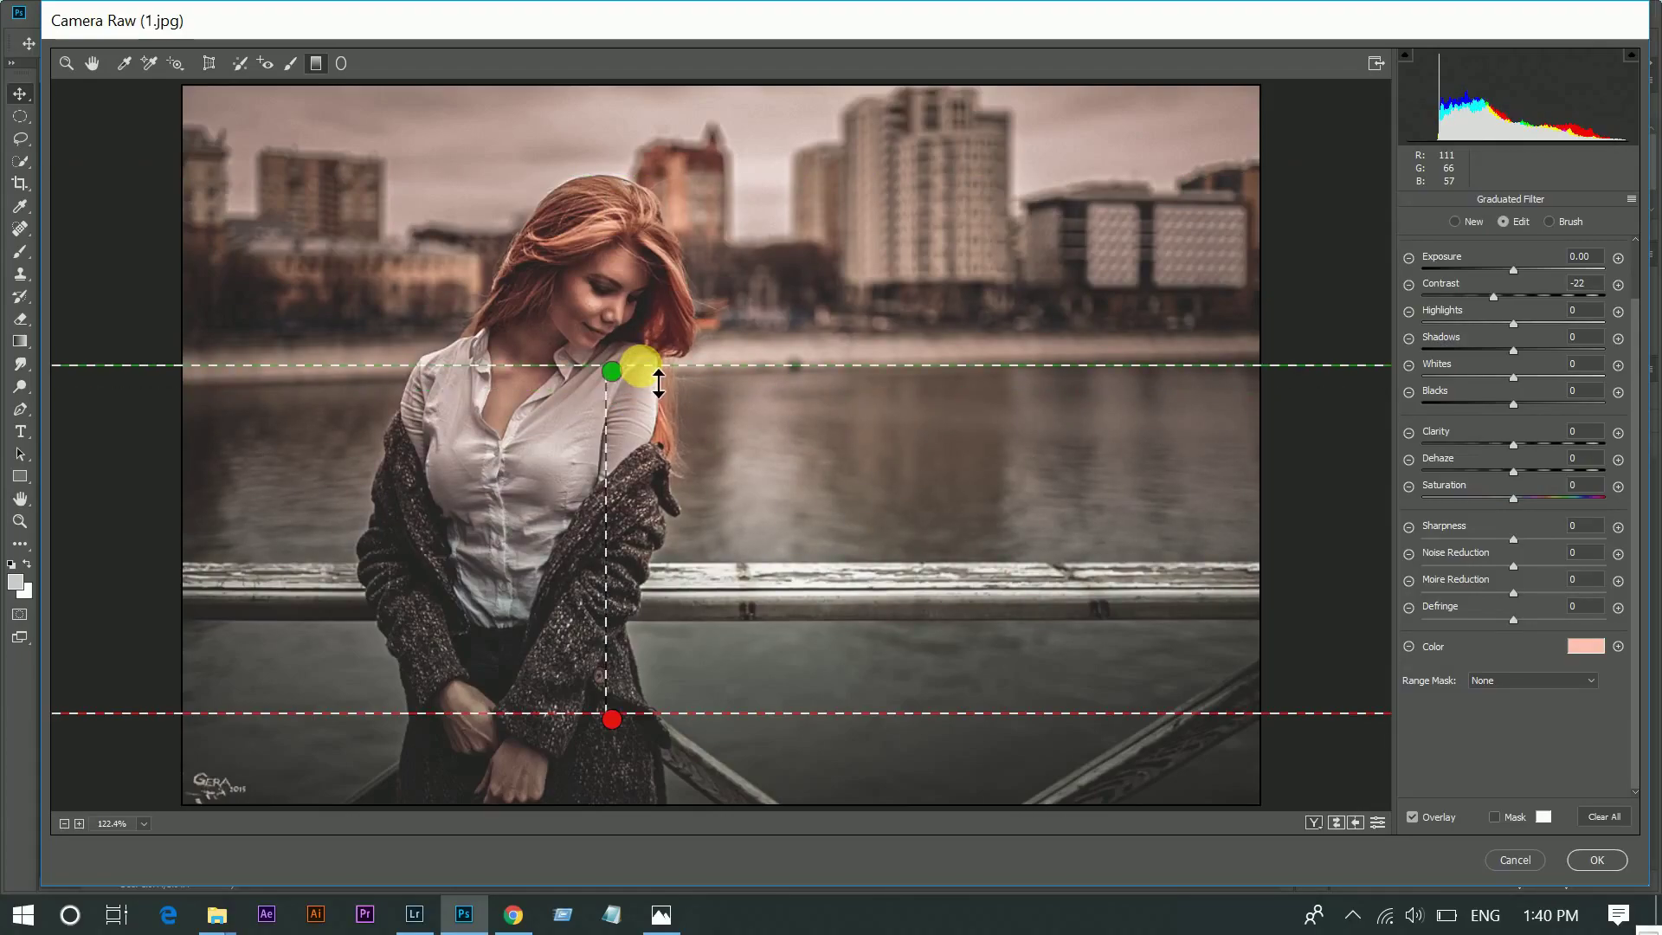
pyautogui.moveTo(671, 724); pyautogui.dragTo(645, 752)
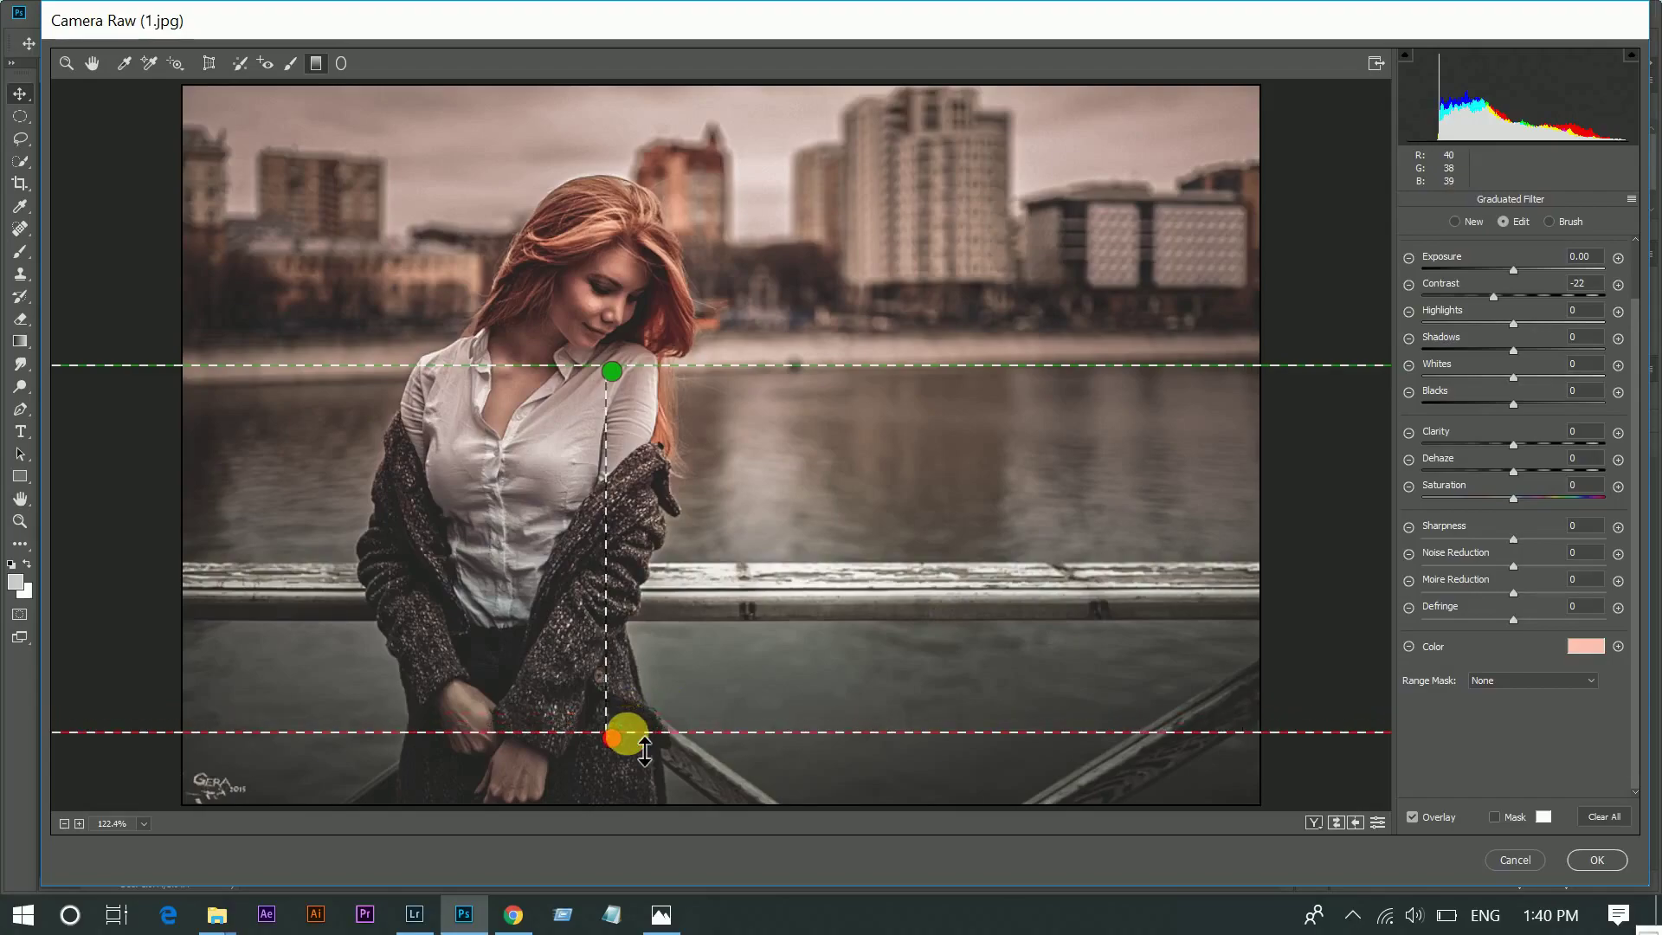
# - Toggle the peach graduated filter's overlay off and back on, then switch to the Hand tool
pyautogui.click(1413, 817)
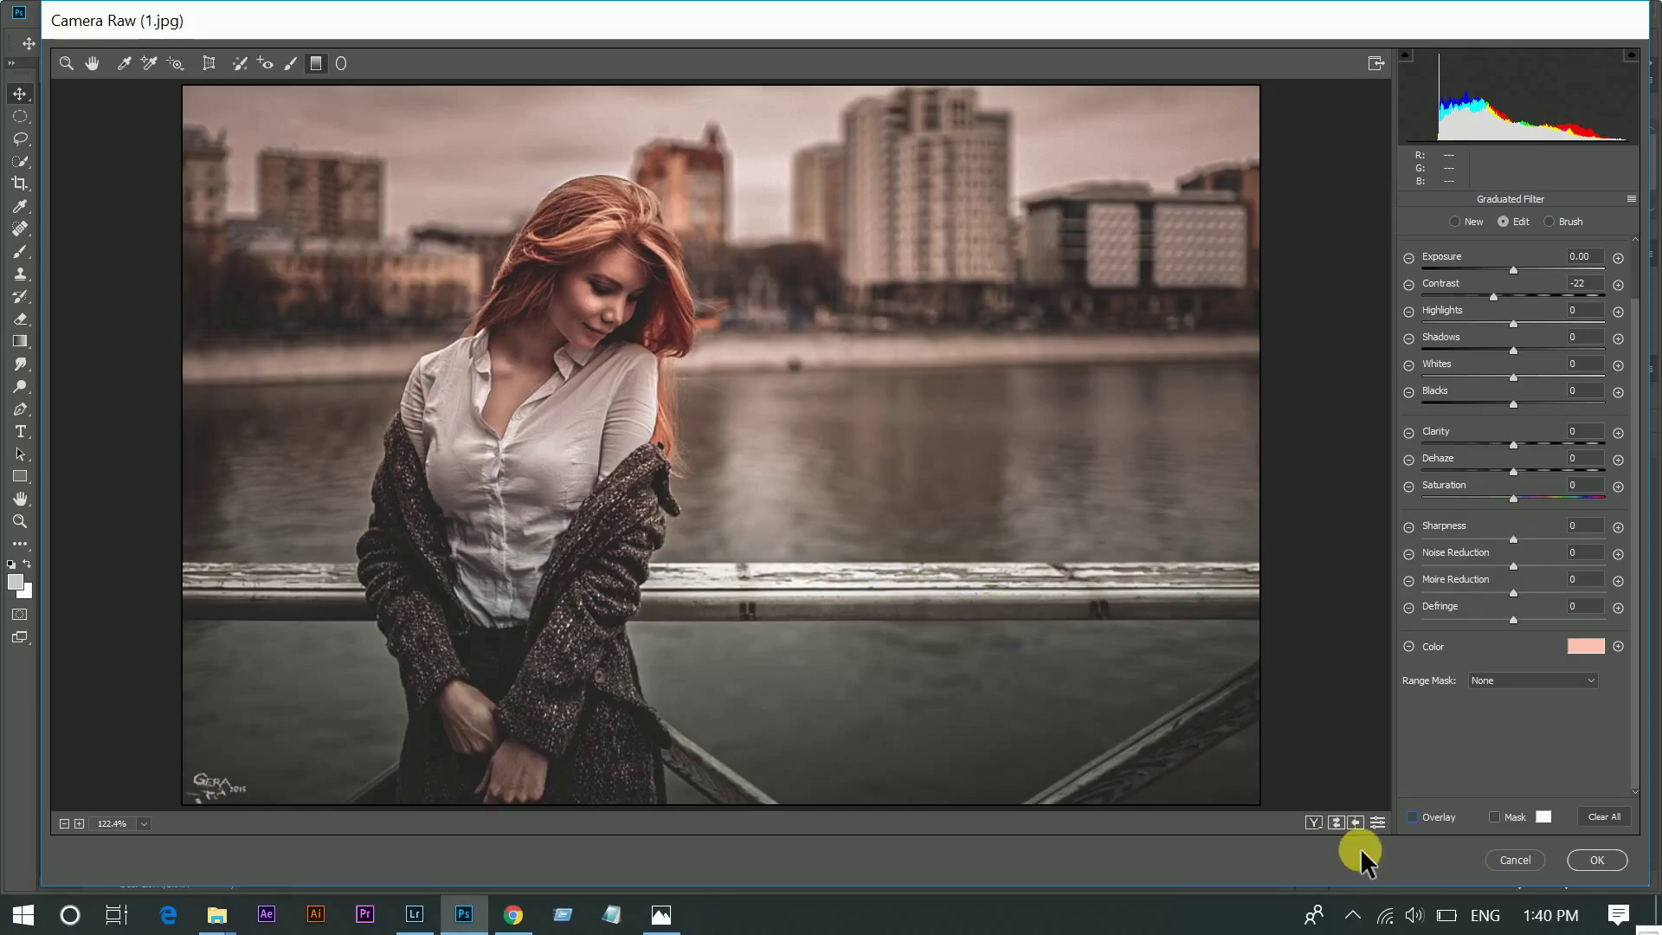
pyautogui.click(1426, 818)
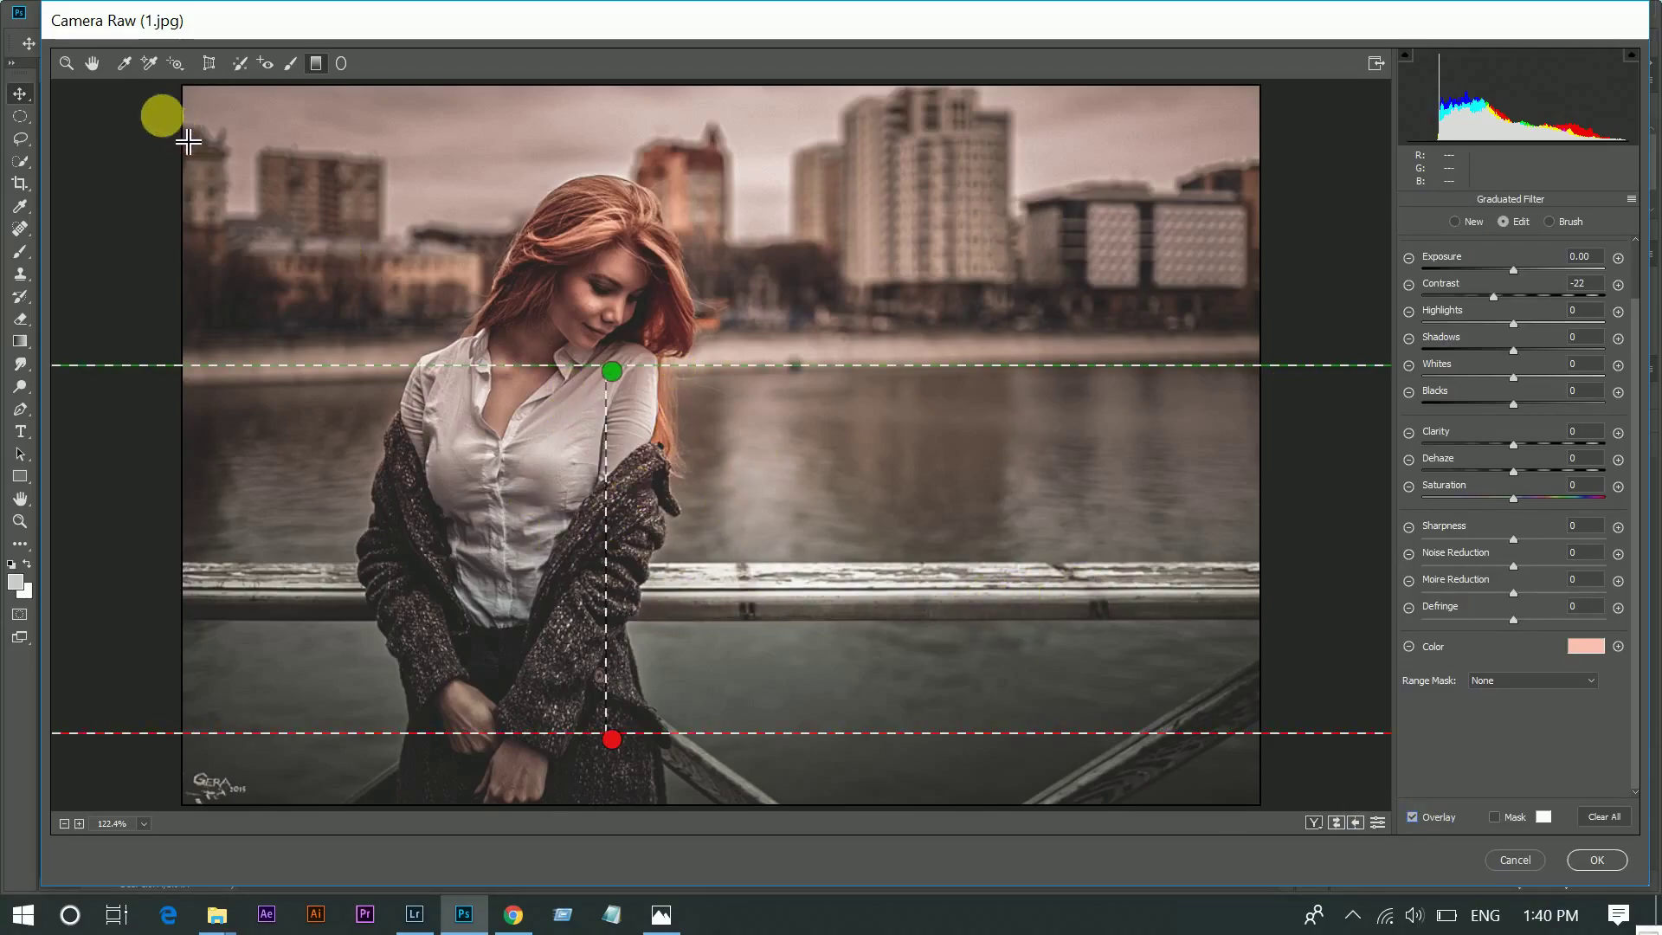
pyautogui.click(92, 63)
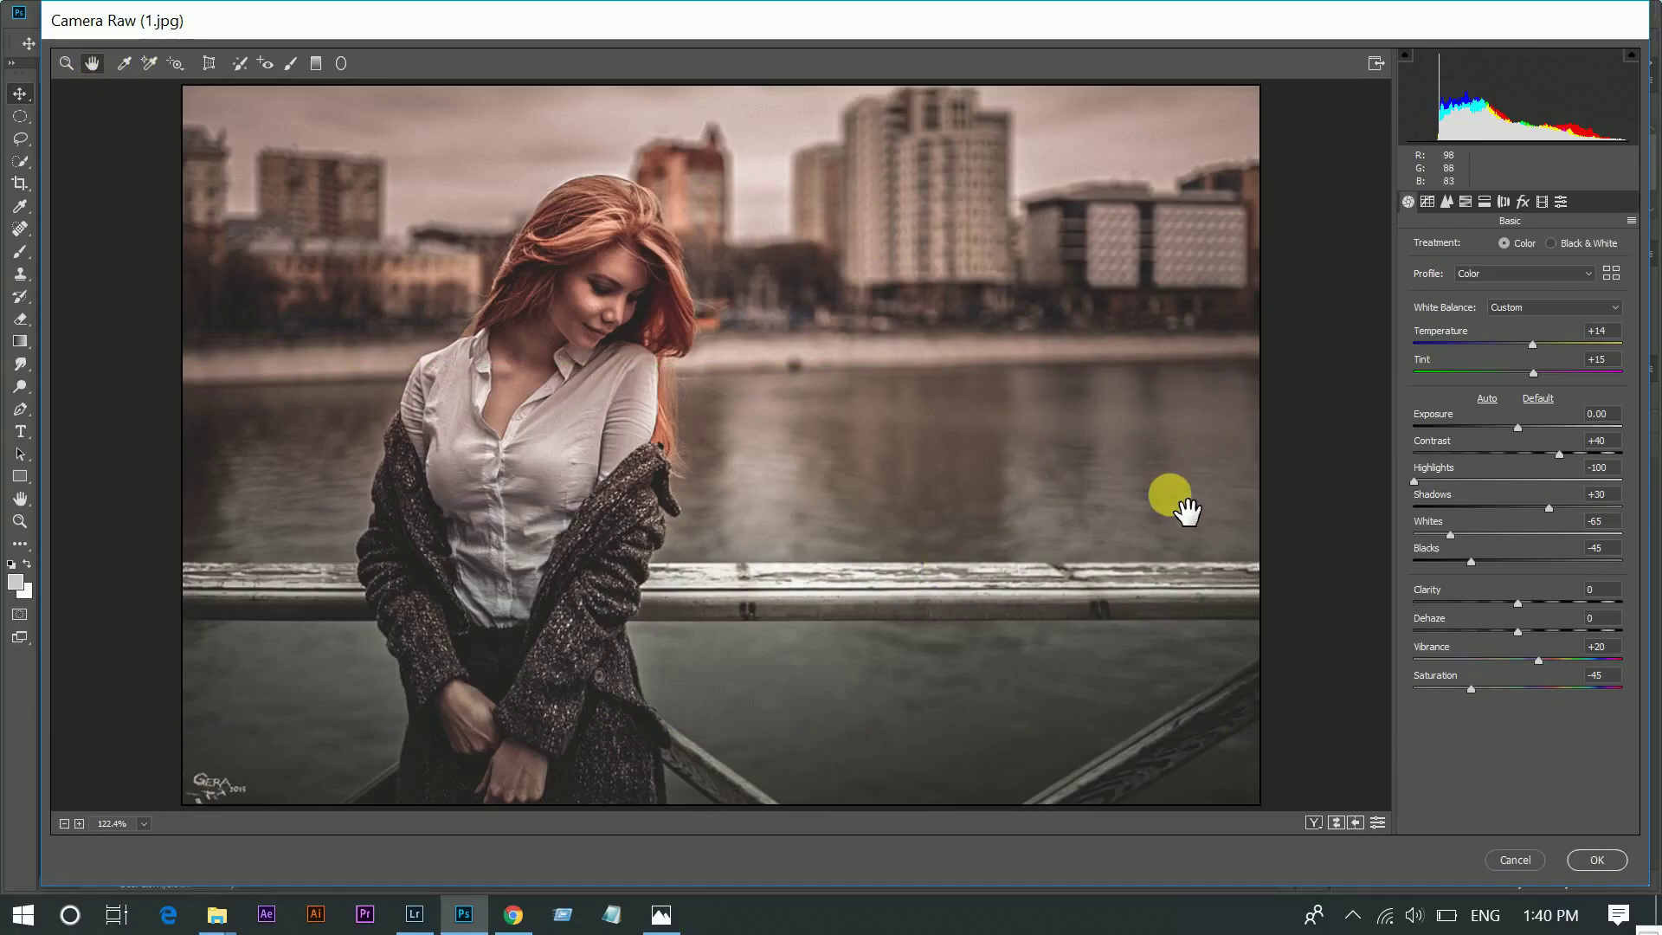
# - Show the Before/After side-by-side view at 100% zoom and pan across both previews
pyautogui.press('q')
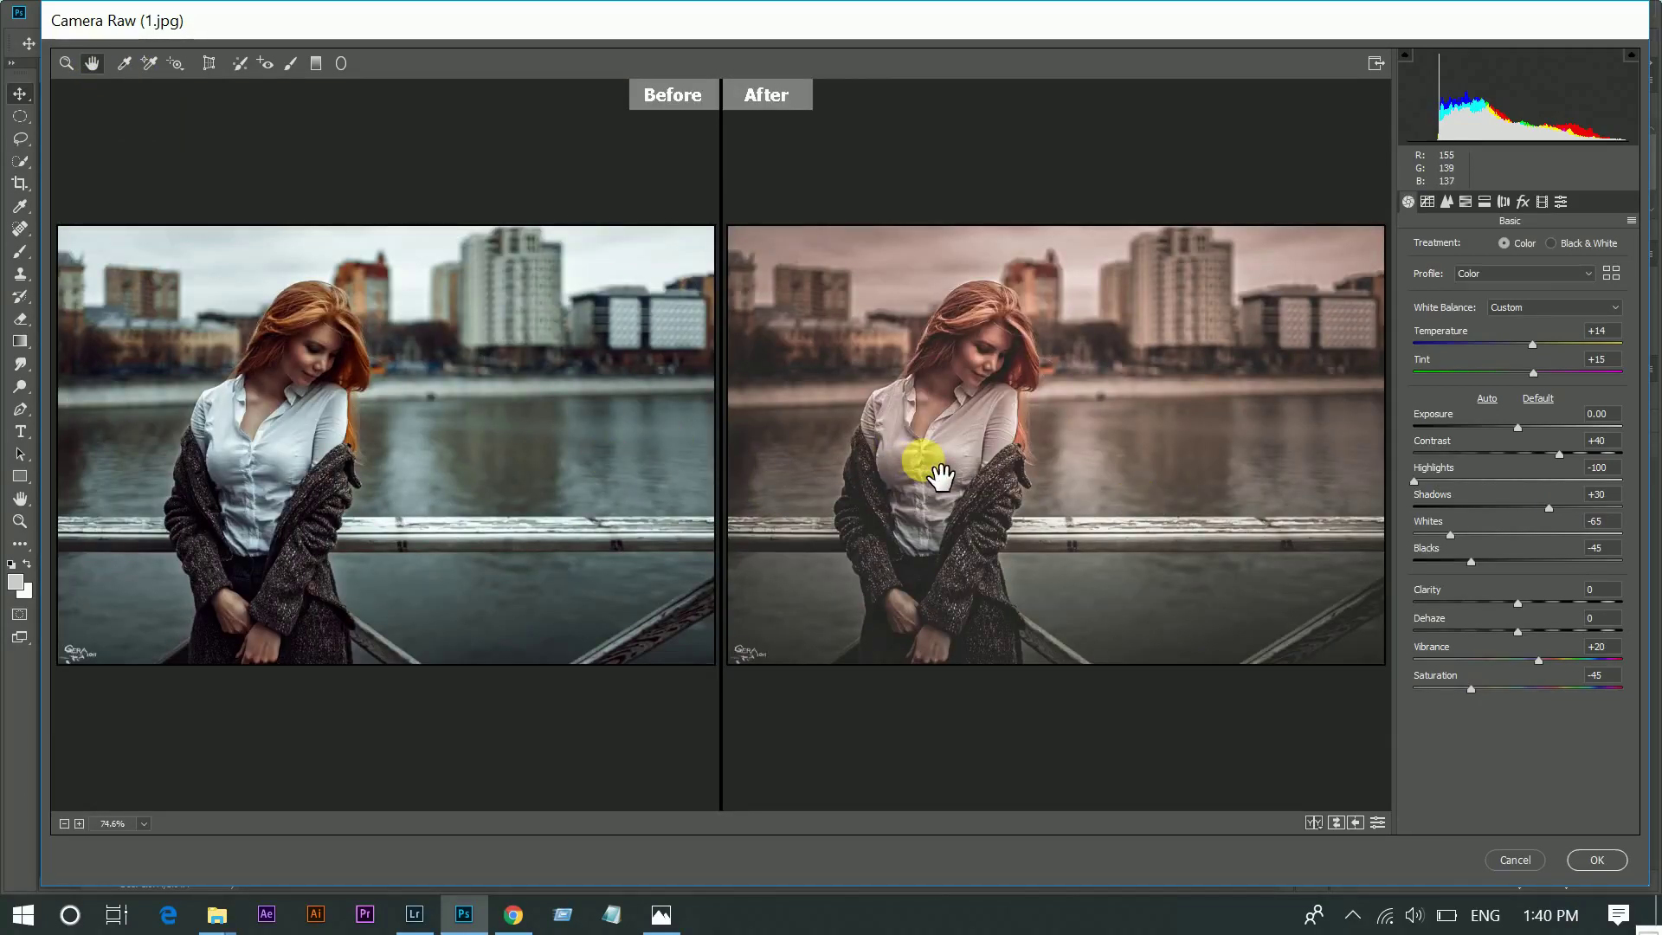
pyautogui.click(936, 473)
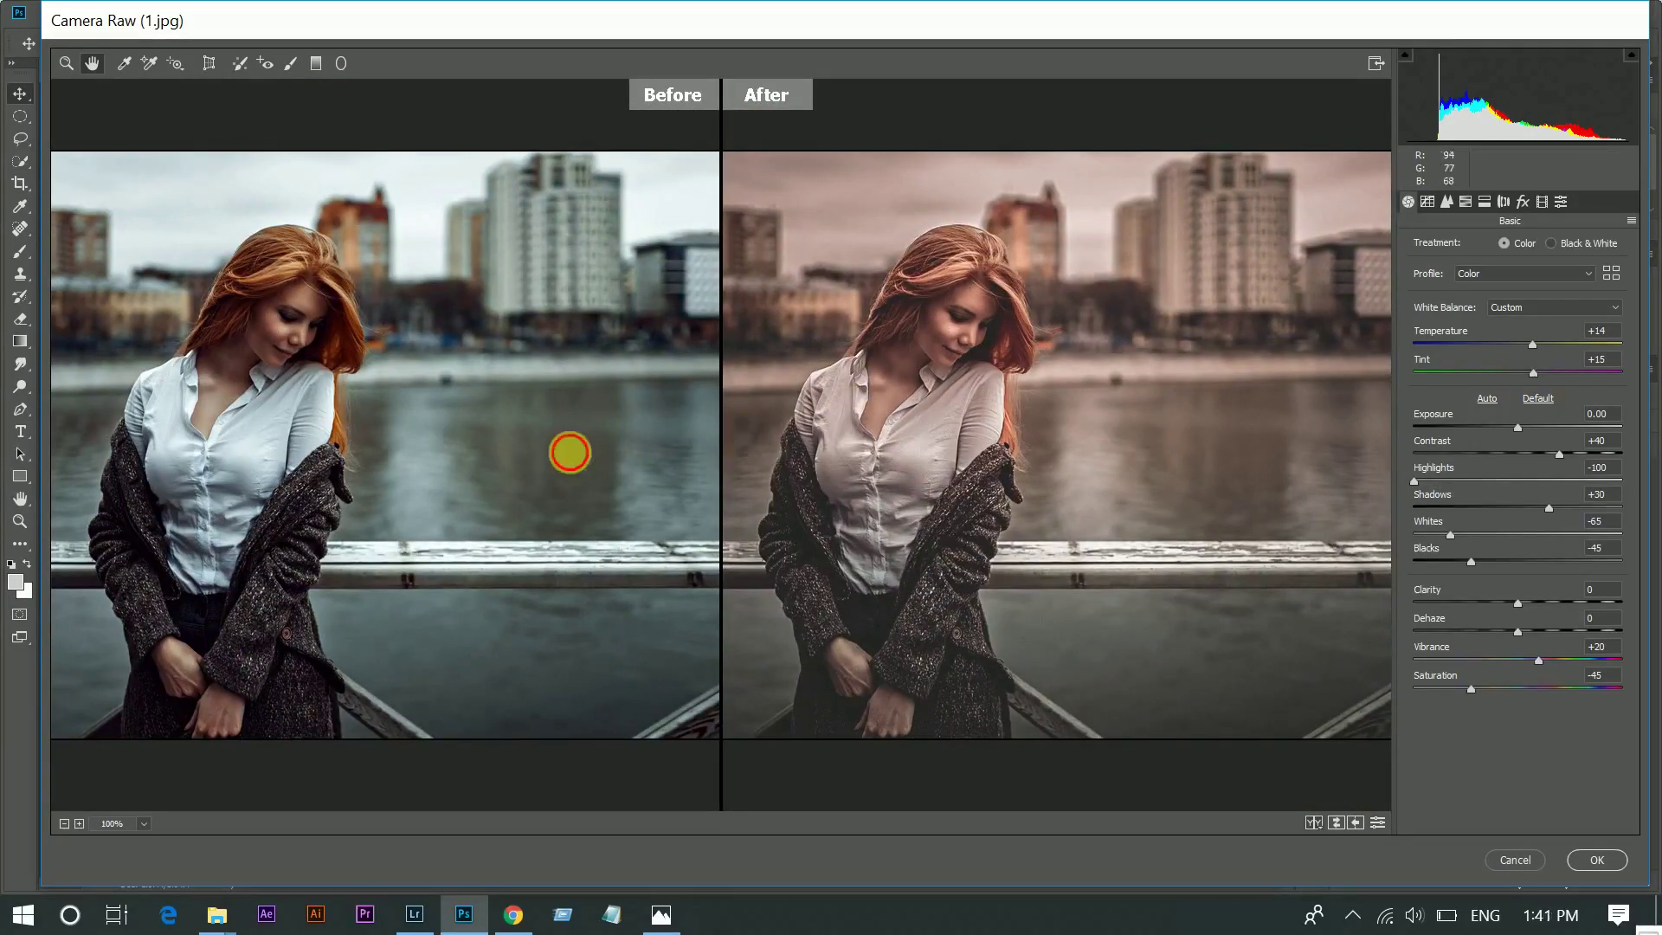
pyautogui.moveTo(567, 452); pyautogui.dragTo(873, 515)
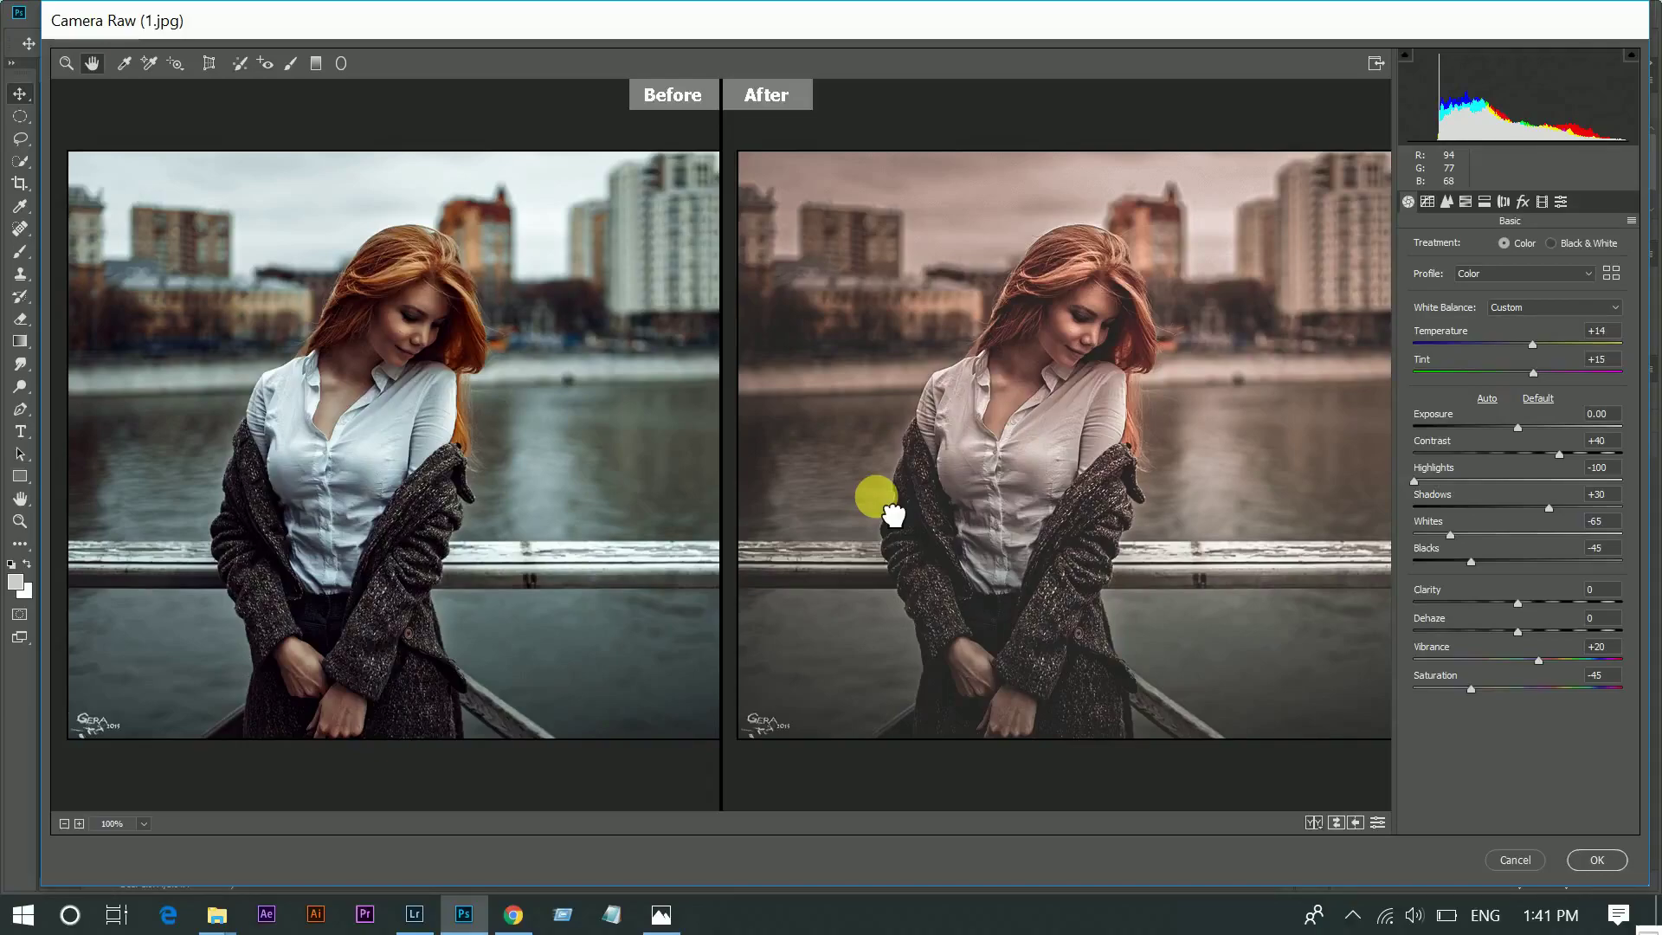
pyautogui.moveTo(690, 509)
pyautogui.mouseDown()
pyautogui.moveTo(430, 519)
pyautogui.moveTo(1036, 173)
pyautogui.mouseUp()
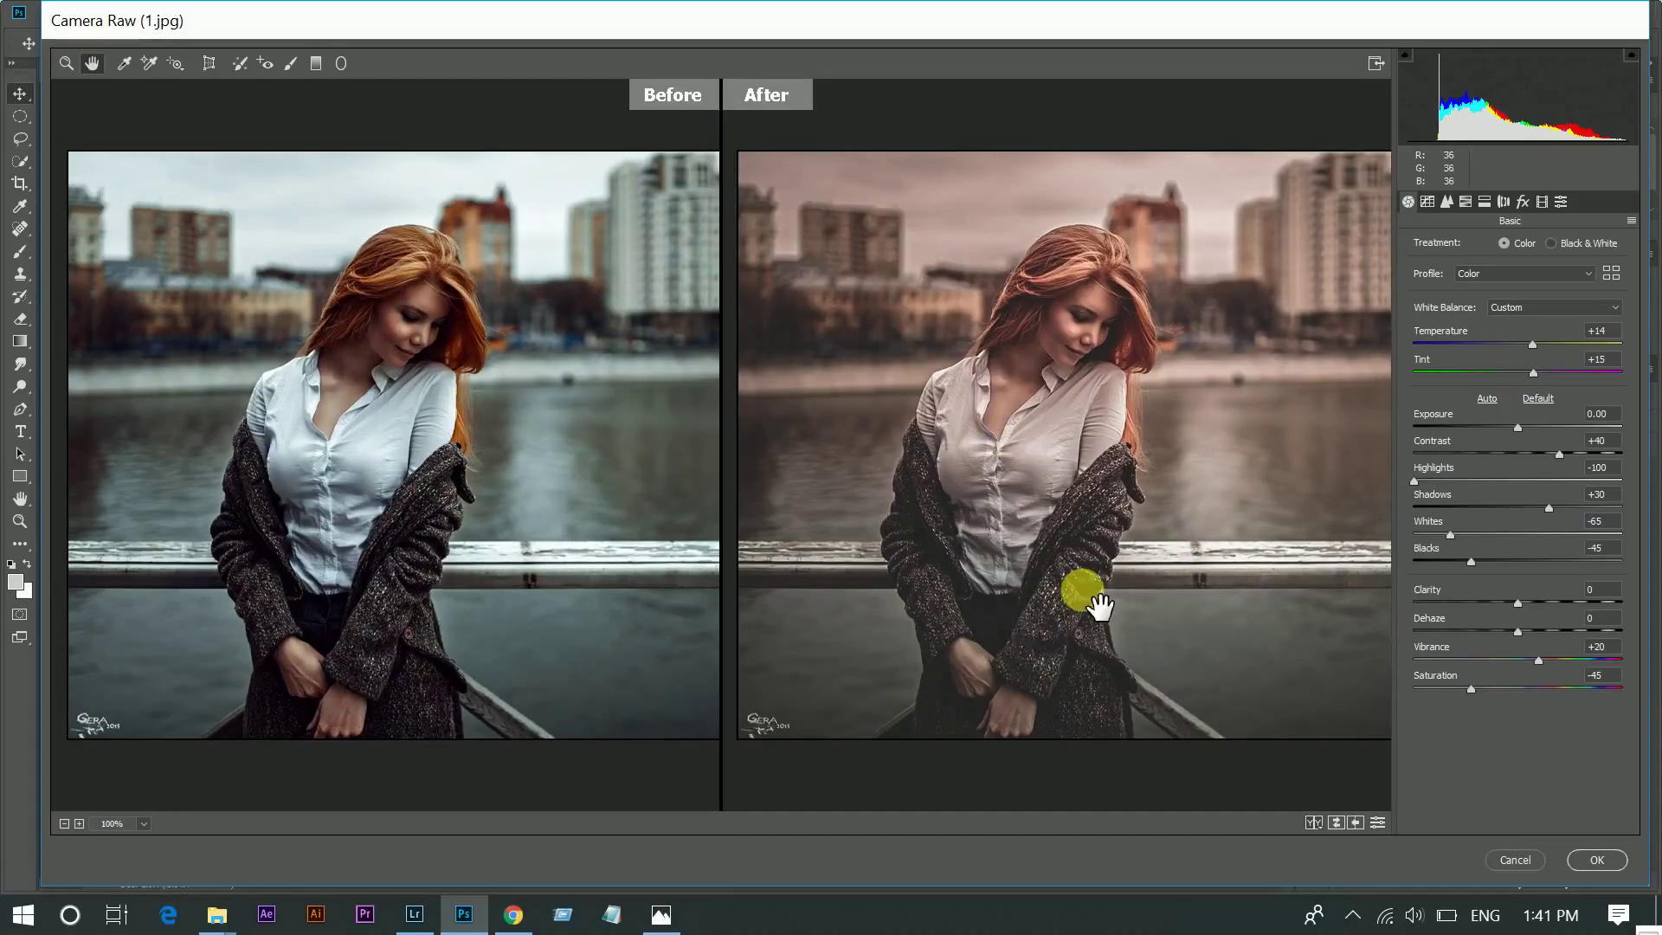
# - Commit the grade to Layer 1 as a Camera Raw smart filter and toggle the layer's visibility to compare
pyautogui.click(1616, 859)
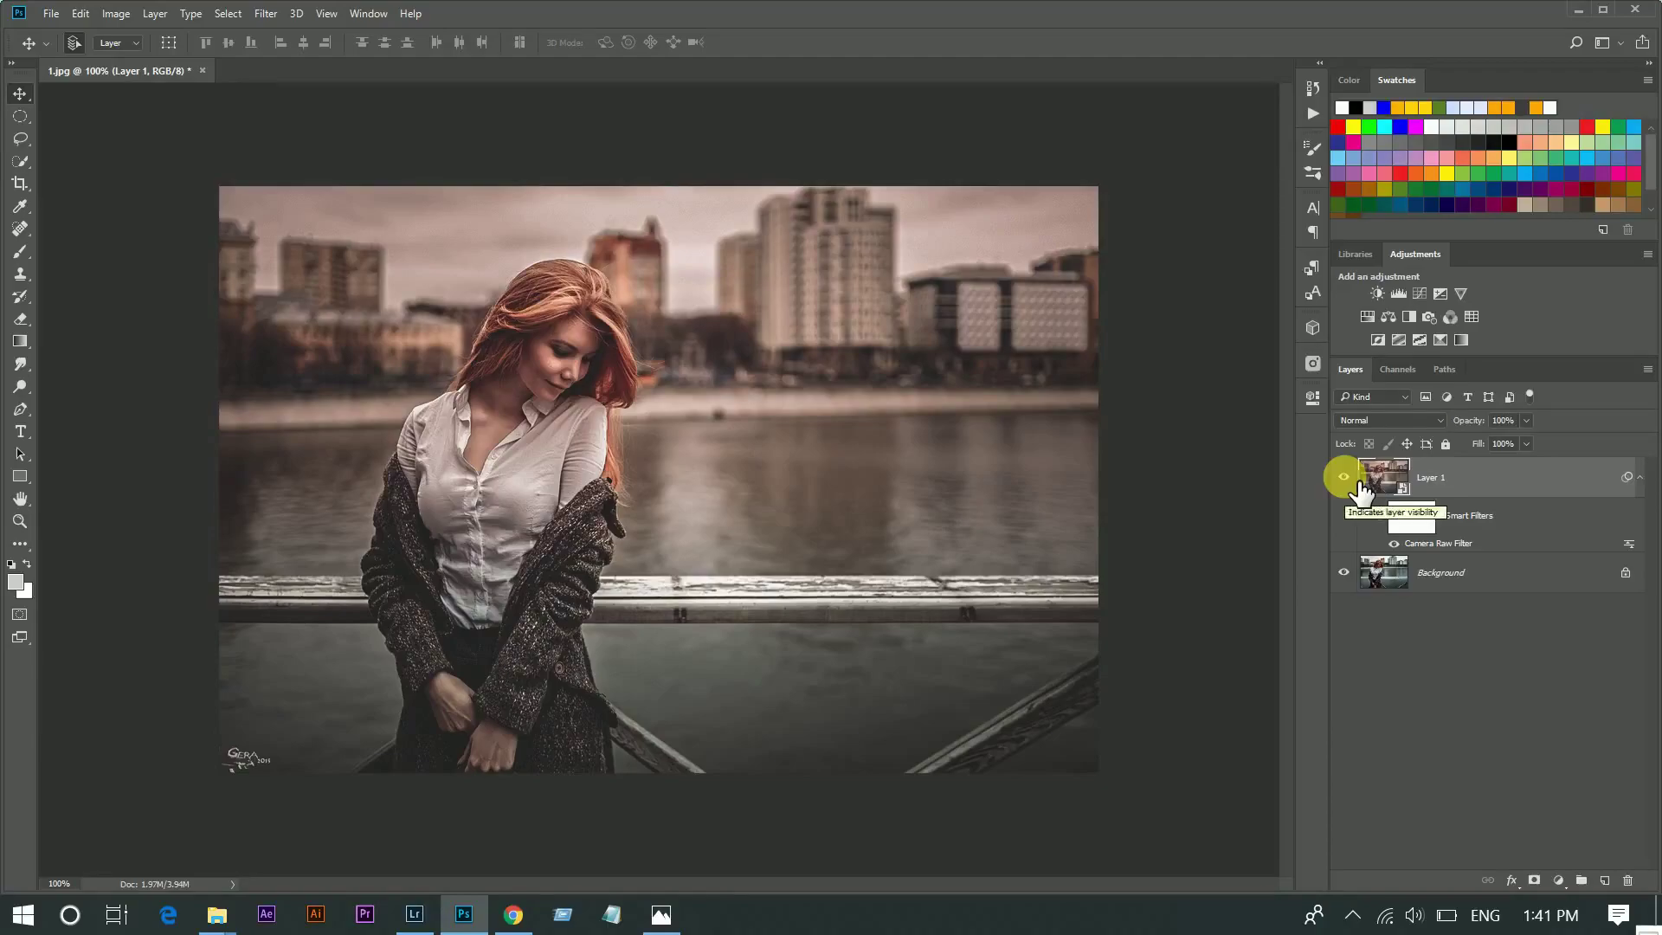
pyautogui.click(1351, 478)
pyautogui.click(1345, 477)
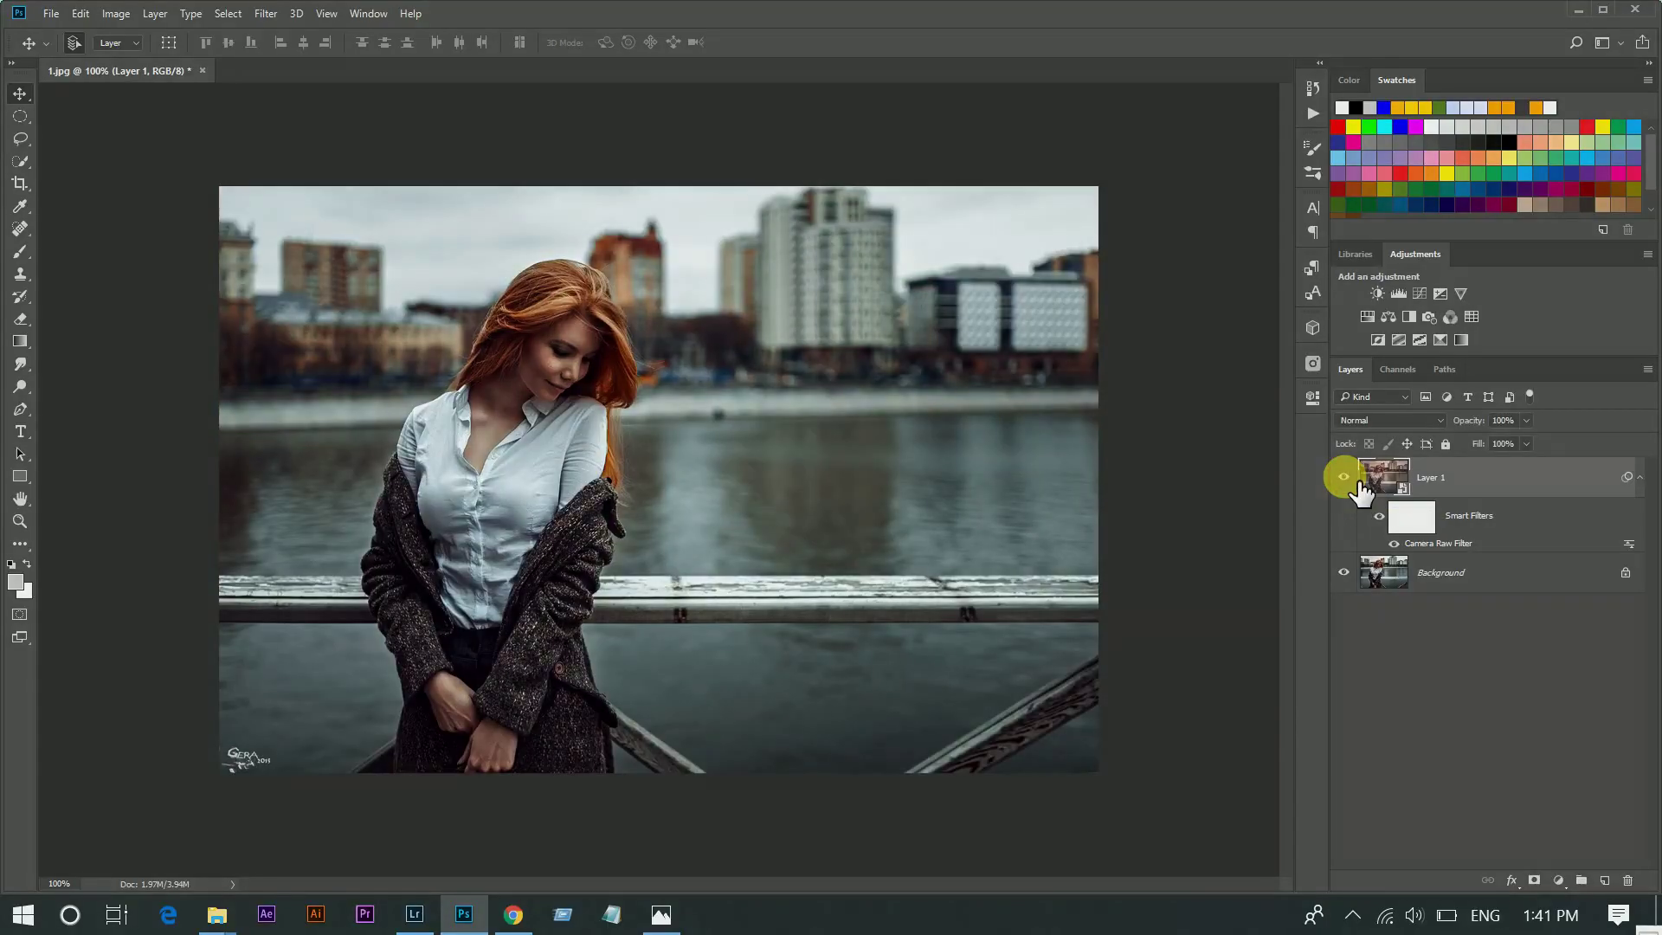